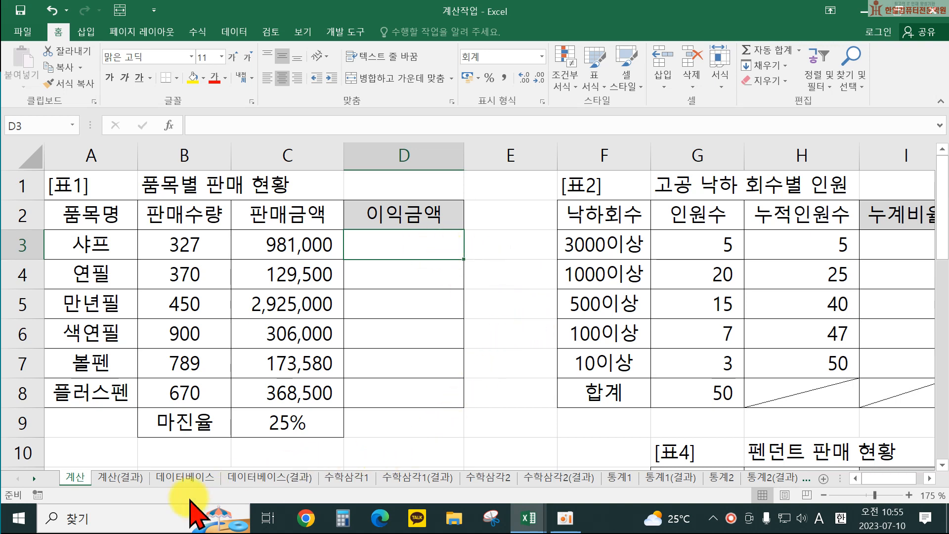
# Look over the tables on the 계산 sheet, from [표1] down to the point rates at the end
pyautogui.scroll(-7, 401, 363)
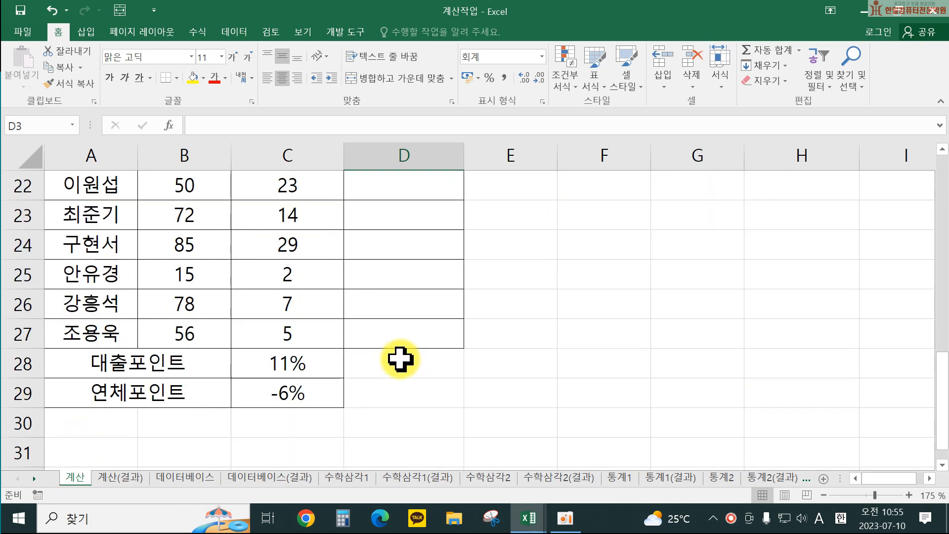
pyautogui.scroll(7, 400, 359)
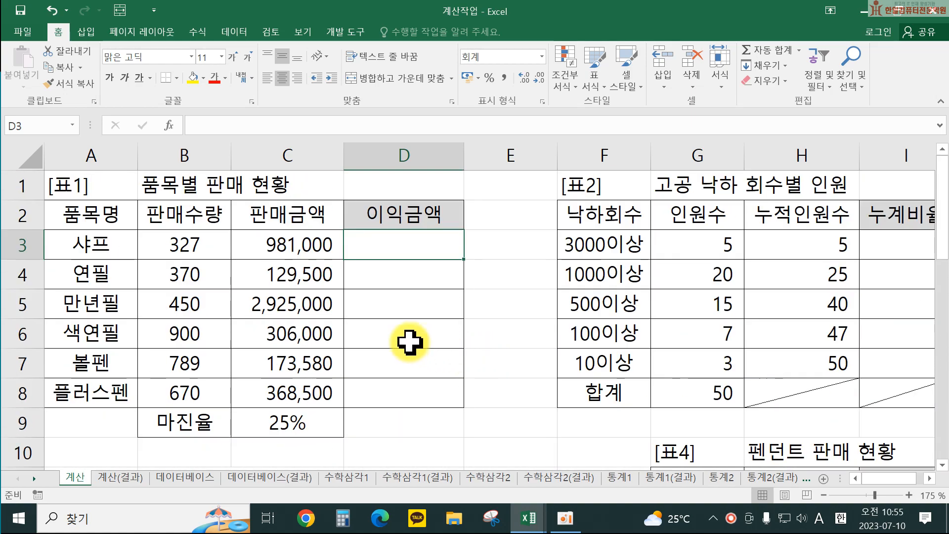
pyautogui.keyDown('ctrl'); pyautogui.scroll(-4, 410, 336); pyautogui.keyUp('ctrl')
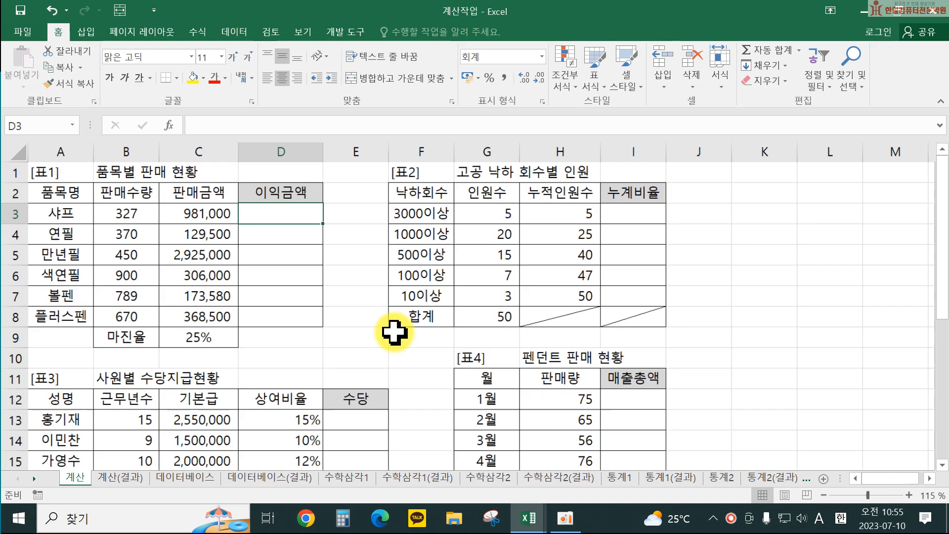
pyautogui.keyDown('ctrl'); pyautogui.scroll(-2, 394, 332); pyautogui.keyUp('ctrl')
pyautogui.keyDown('ctrl'); pyautogui.scroll(4, 155, 340); pyautogui.keyUp('ctrl')
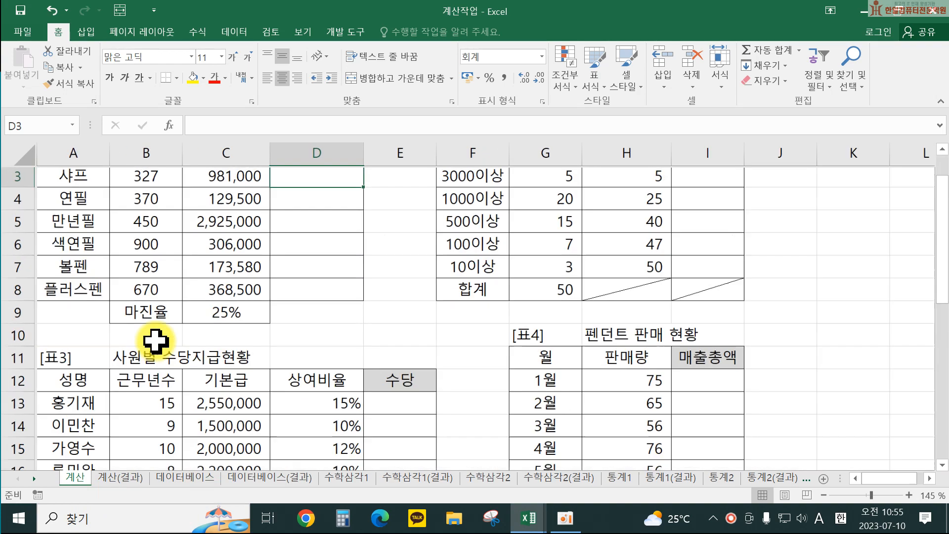
pyautogui.keyDown('ctrl'); pyautogui.scroll(1, 155, 339); pyautogui.keyUp('ctrl')
pyautogui.scroll(1, 153, 336)
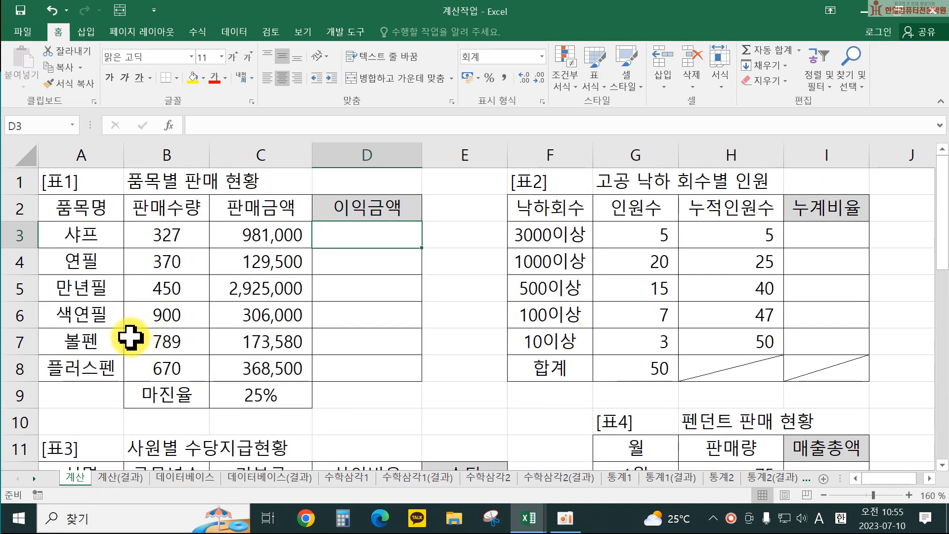
pyautogui.keyDown('ctrl'); pyautogui.scroll(1, 259, 355); pyautogui.keyUp('ctrl')
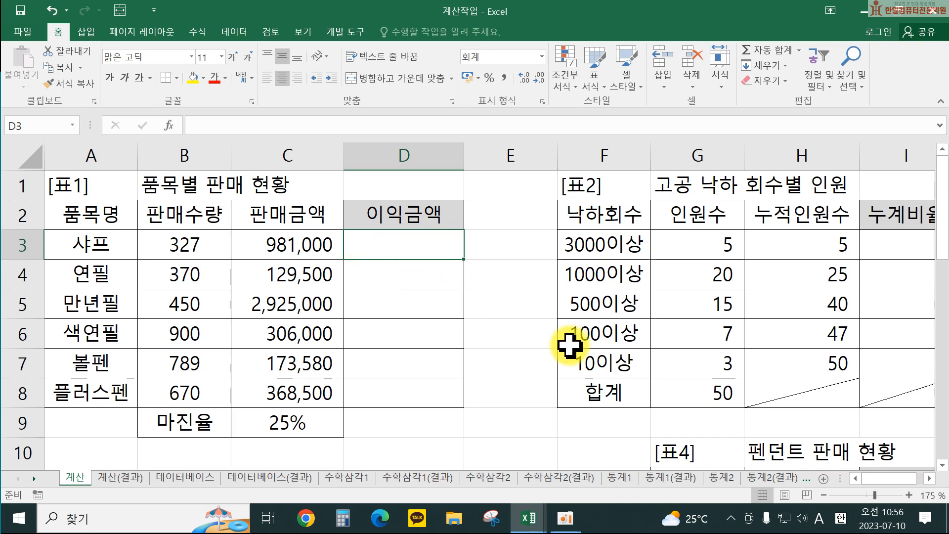
# Calculate 이익금액 in D3 of [표1] with =C3*$C$9 and fill the formula down to D8
pyautogui.write('=')
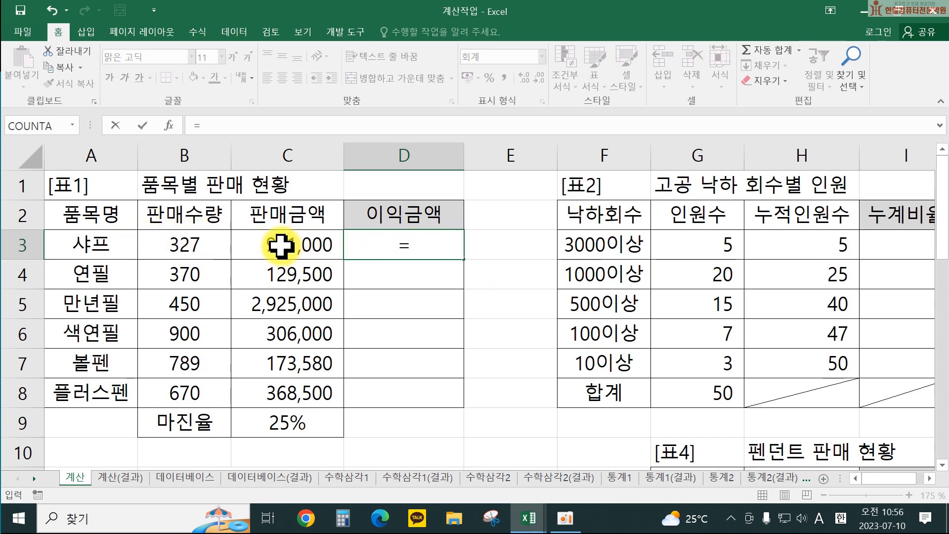
pyautogui.click(280, 246)
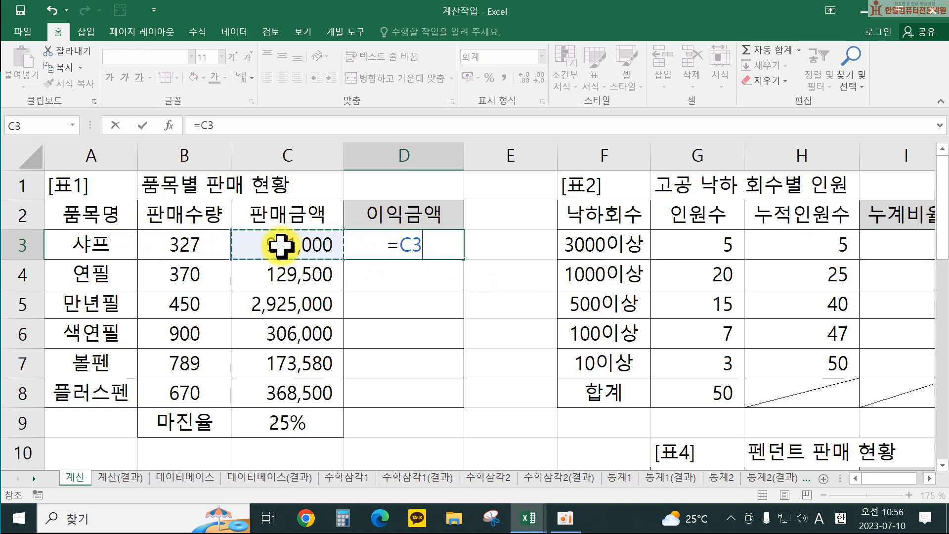
pyautogui.write('*')
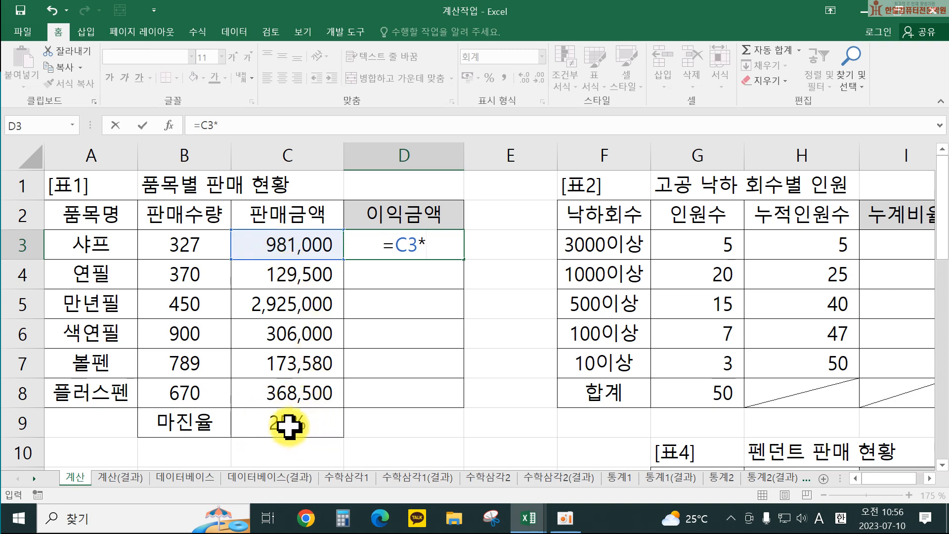
pyautogui.click(287, 424)
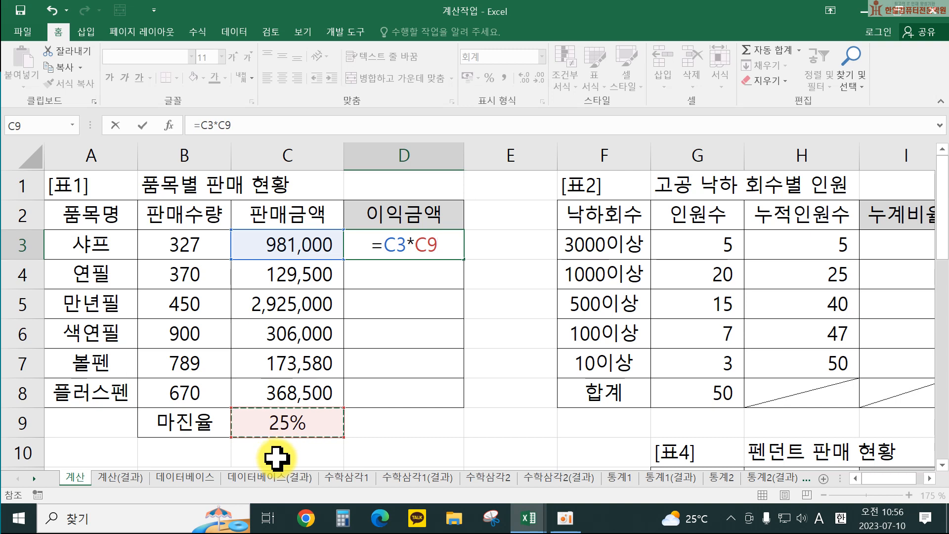
pyautogui.press('F4')
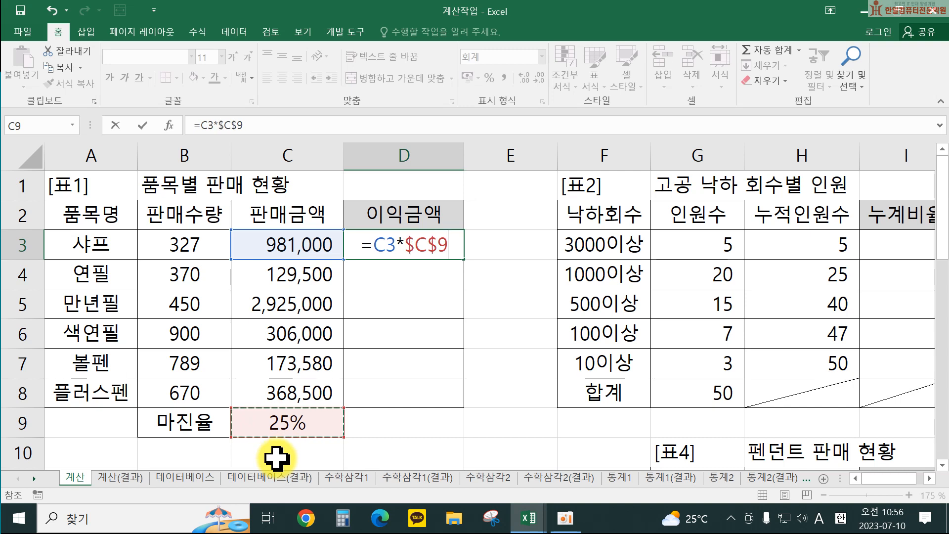
pyautogui.press('Return')
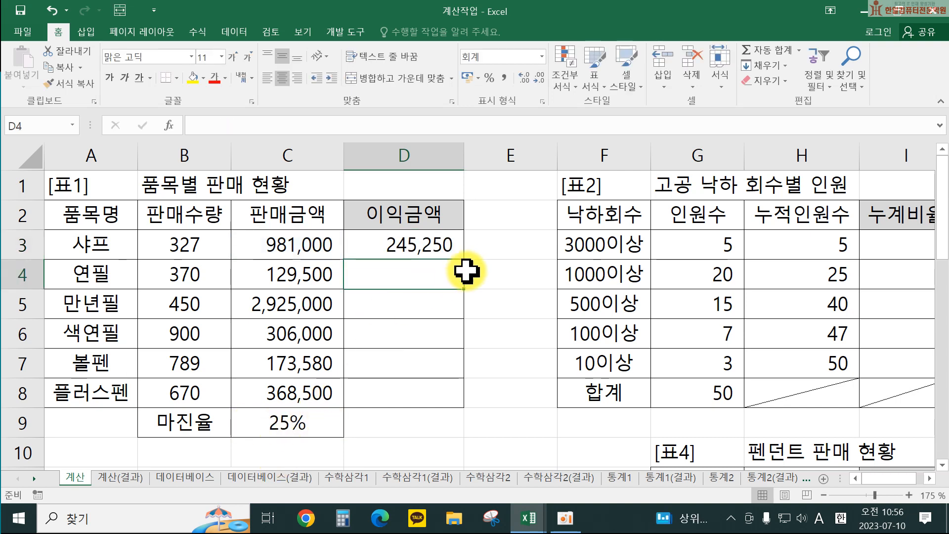
pyautogui.click(435, 244)
pyautogui.moveTo(463, 257); pyautogui.dragTo(444, 395)
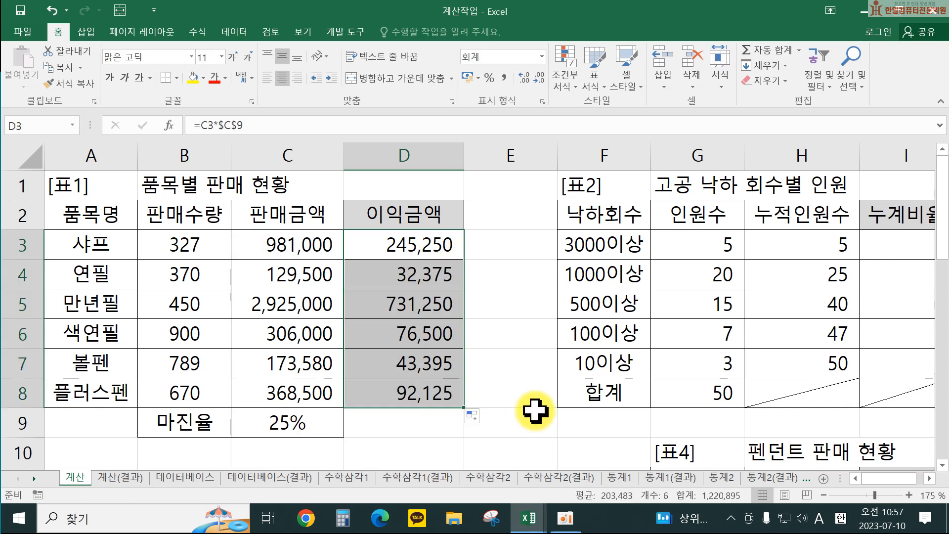
pyautogui.hotkey('ctrl', '-')
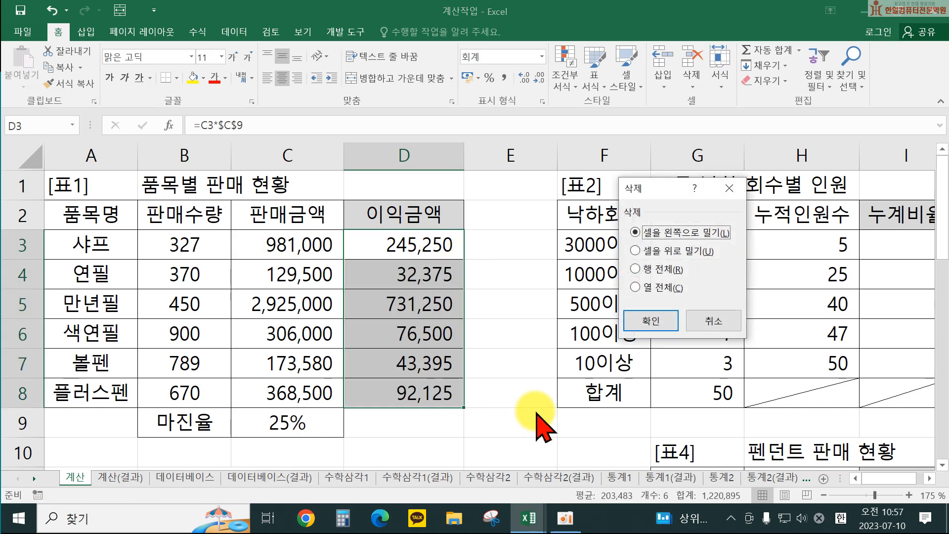
pyautogui.click(702, 321)
pyautogui.click(601, 383)
pyautogui.write('+')
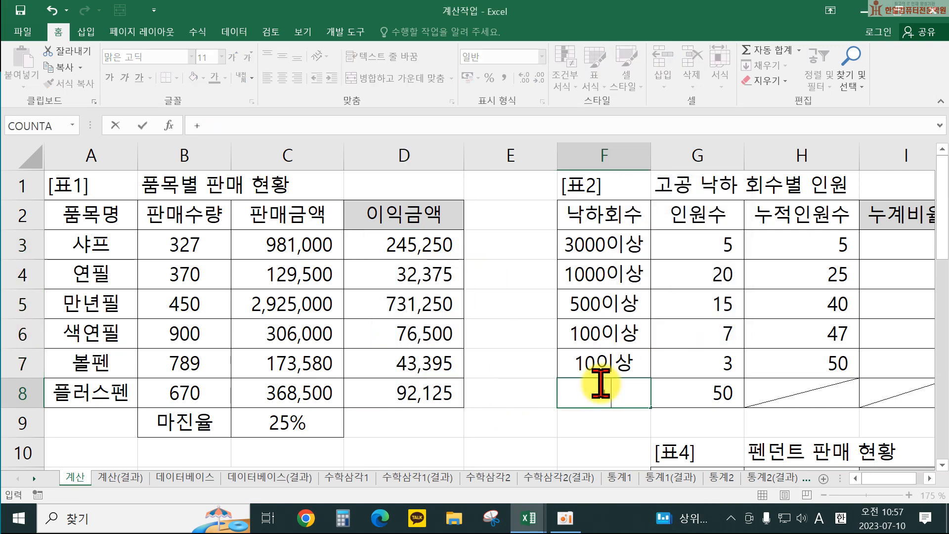
pyautogui.click(524, 336)
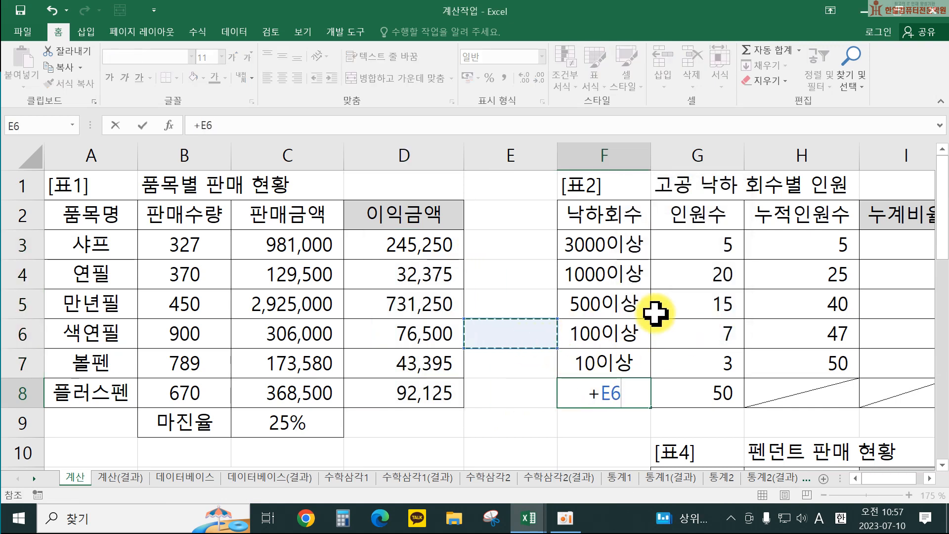
pyautogui.press('Escape')
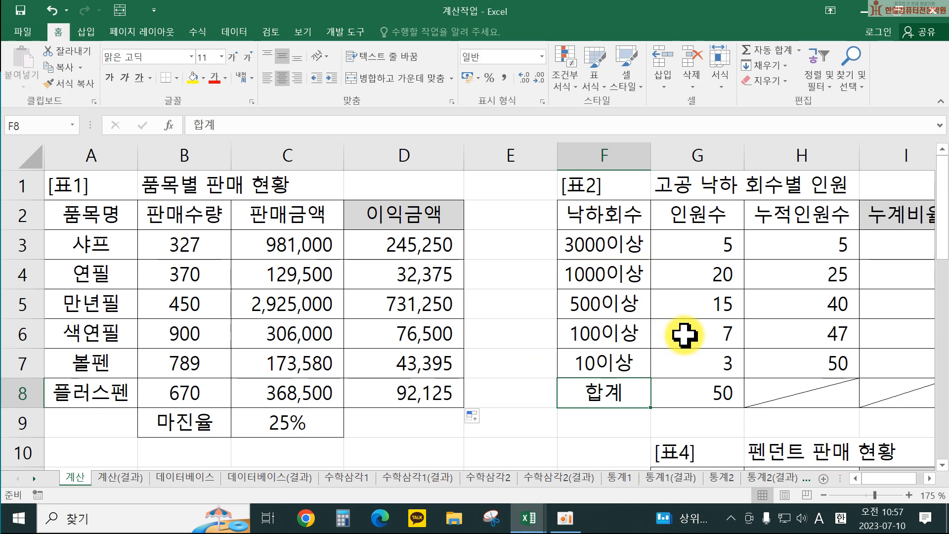
# Clear the 합계 label from cell F8 in [표2]
pyautogui.keyDown('ctrl'); pyautogui.scroll(-2, 680, 330); pyautogui.keyUp('ctrl')
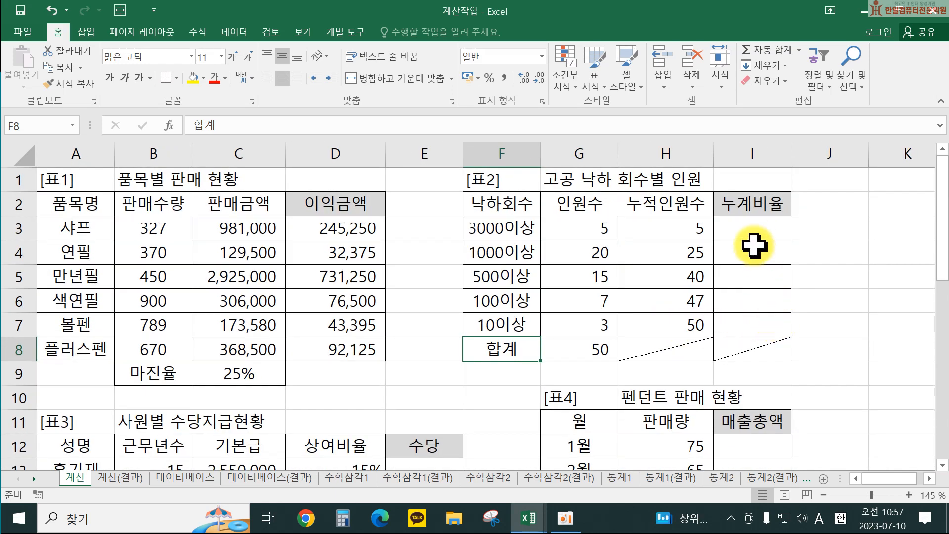
pyautogui.keyDown('ctrl'); pyautogui.scroll(1, 898, 283); pyautogui.keyUp('ctrl')
pyautogui.keyDown('ctrl'); pyautogui.scroll(1, 900, 283); pyautogui.keyUp('ctrl')
pyautogui.press('Delete')
pyautogui.moveTo(847, 266); pyautogui.dragTo(710, 307)
pyautogui.click(824, 305)
# Calculate 누계비율 in I3 of [표2] with =H3/$G$8 and fill the formula down to I7
pyautogui.click(928, 479)
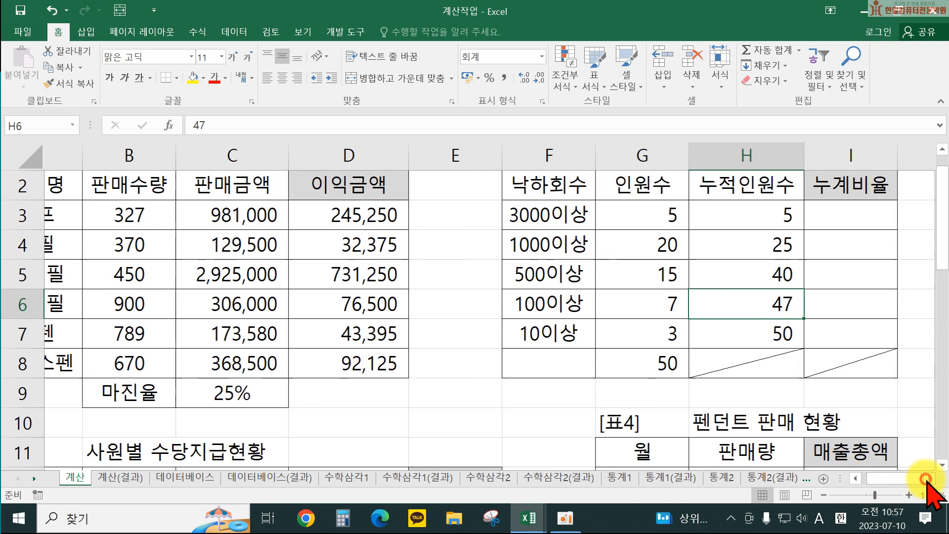
pyautogui.click(928, 478)
pyautogui.scroll(1, 813, 354)
pyautogui.click(756, 260)
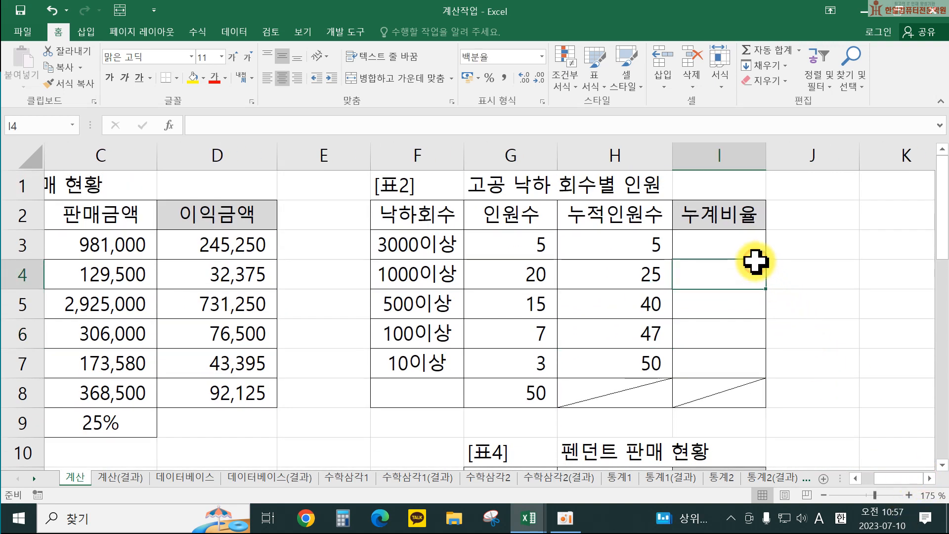
pyautogui.click(741, 250)
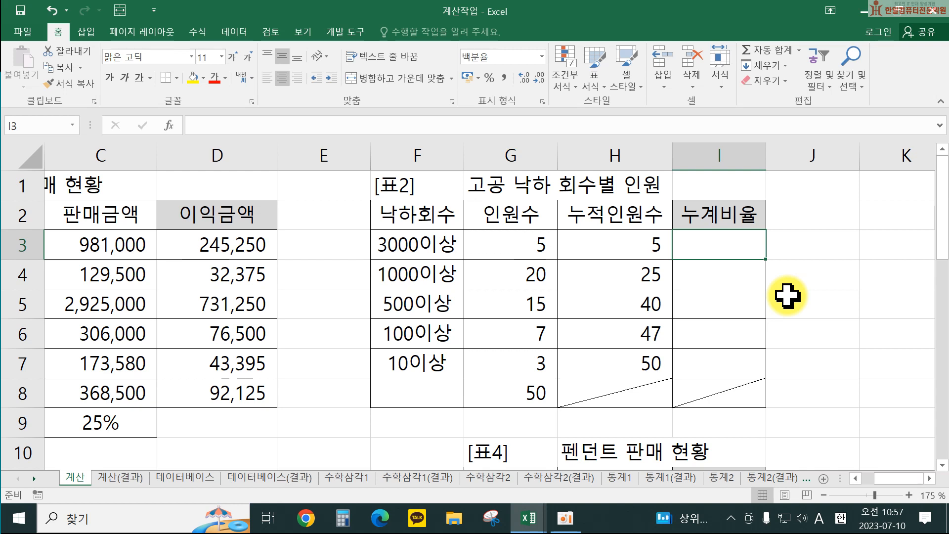
pyautogui.write('=')
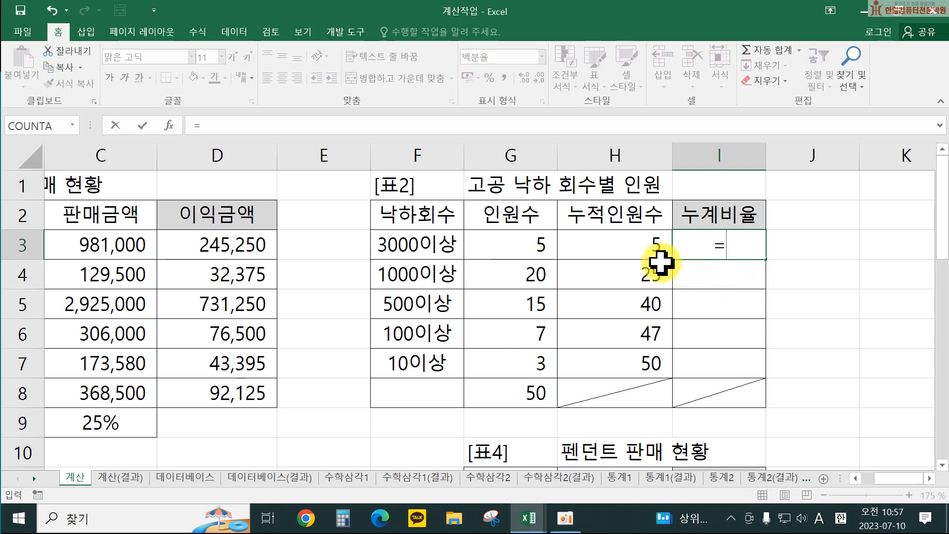
pyautogui.click(602, 249)
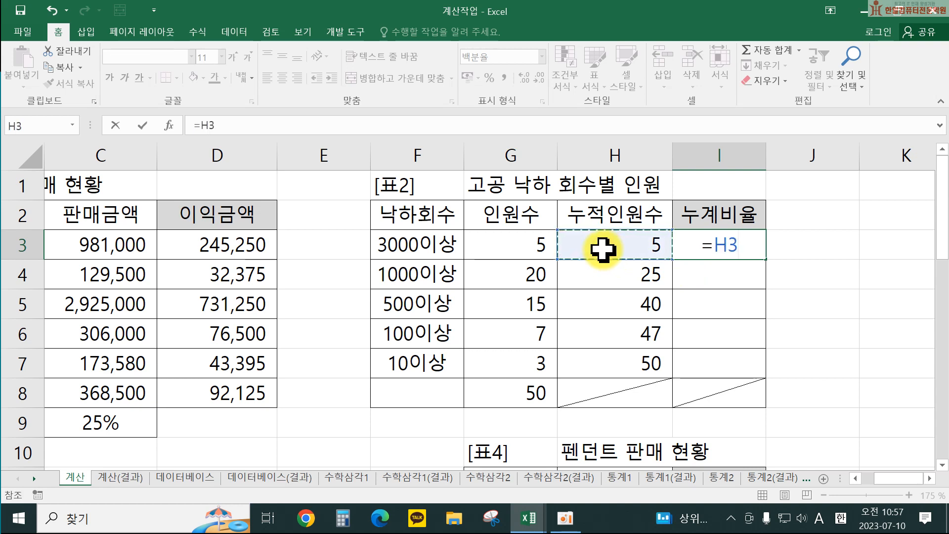
pyautogui.write('/')
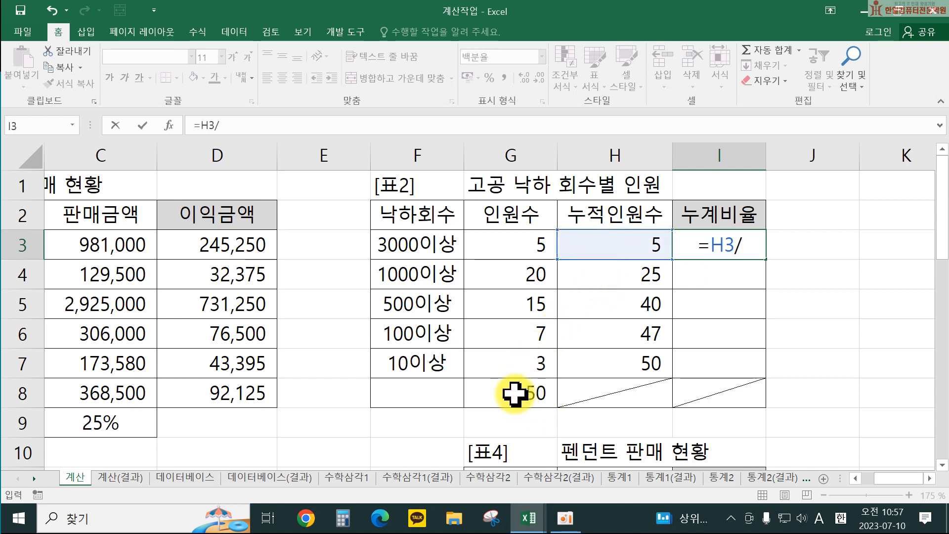
pyautogui.click(515, 392)
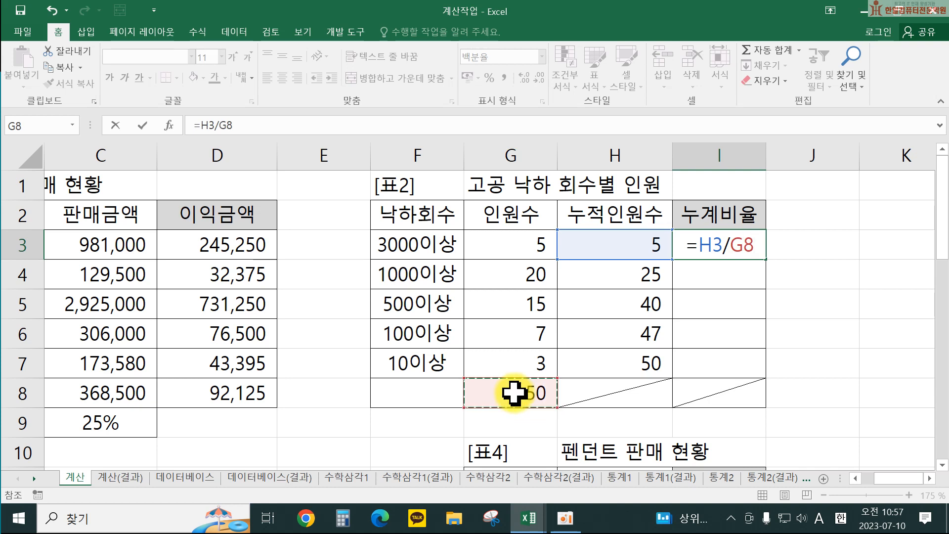
pyautogui.press('F4')
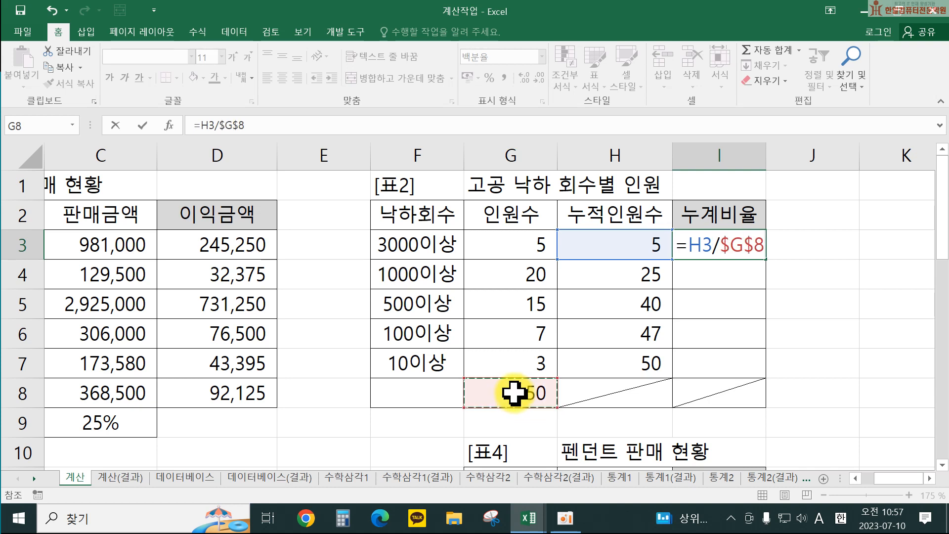
pyautogui.press('Return')
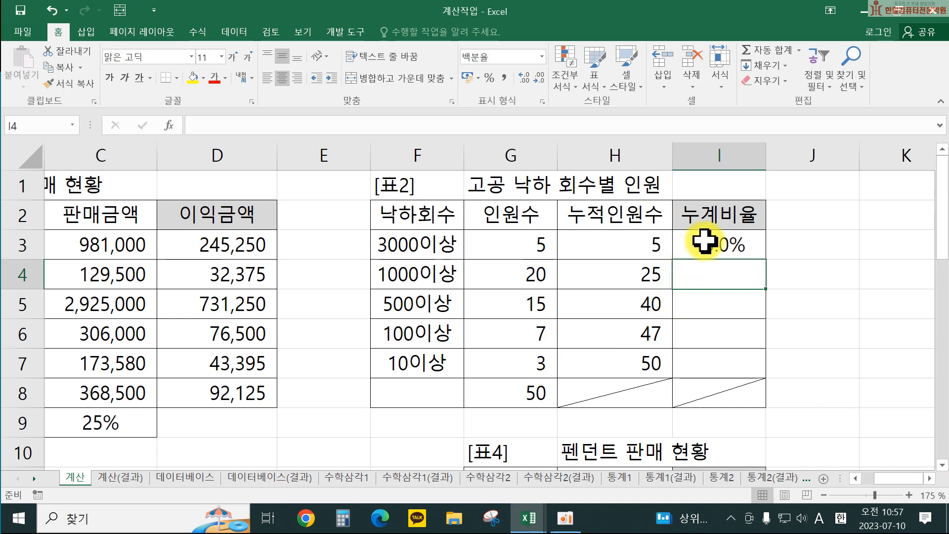
pyautogui.click(706, 246)
pyautogui.moveTo(765, 258); pyautogui.dragTo(754, 368)
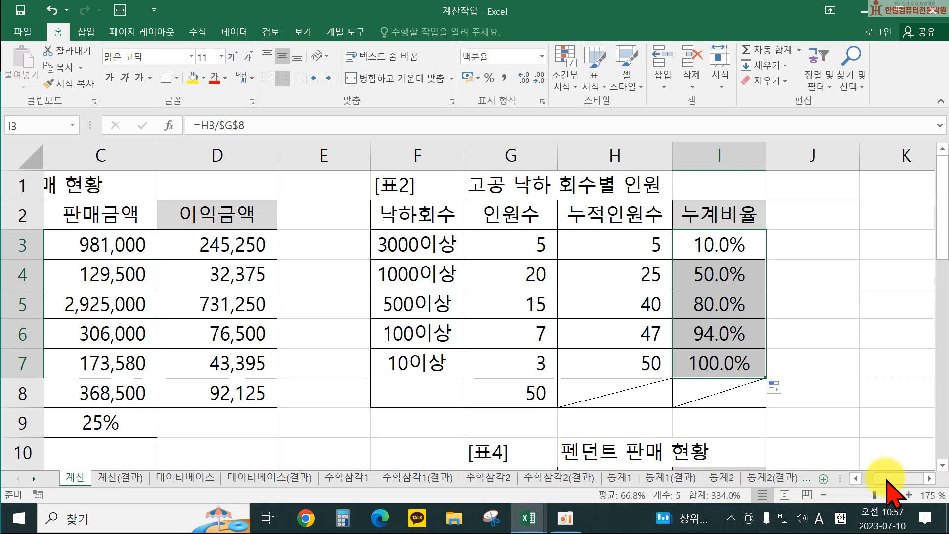
# Calculate 수당 in E13 of [표3] with =C13+C13*(D13+$C$18)
pyautogui.click(516, 426)
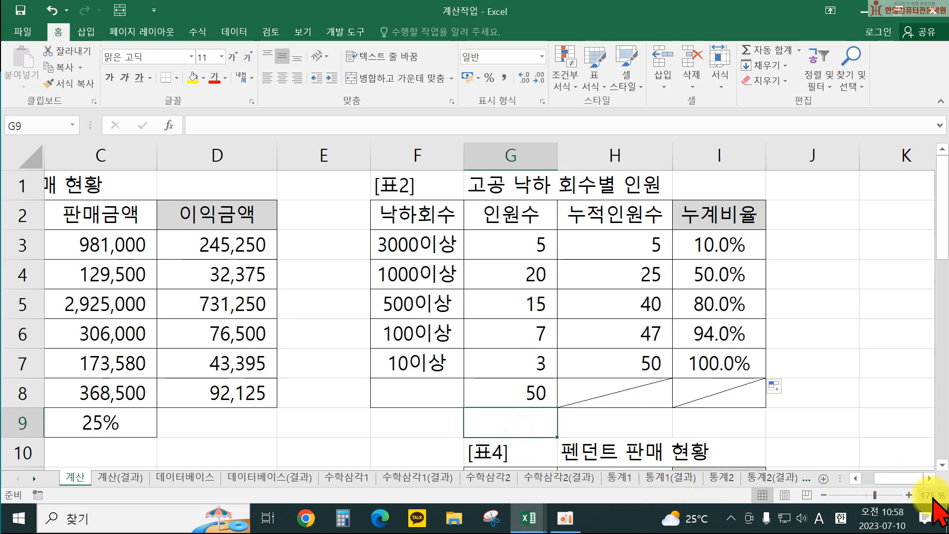
pyautogui.moveTo(899, 481); pyautogui.dragTo(838, 481)
pyautogui.scroll(-3, 264, 373)
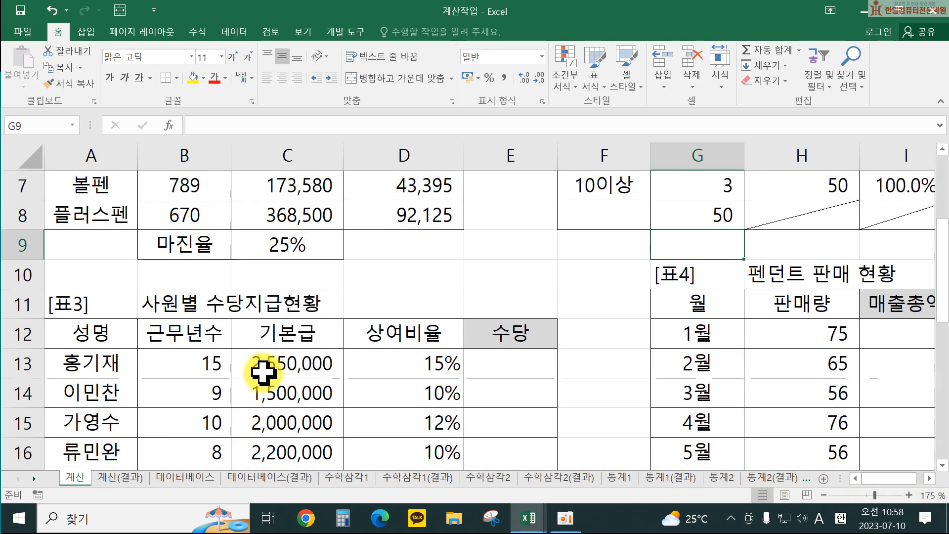
pyautogui.click(512, 277)
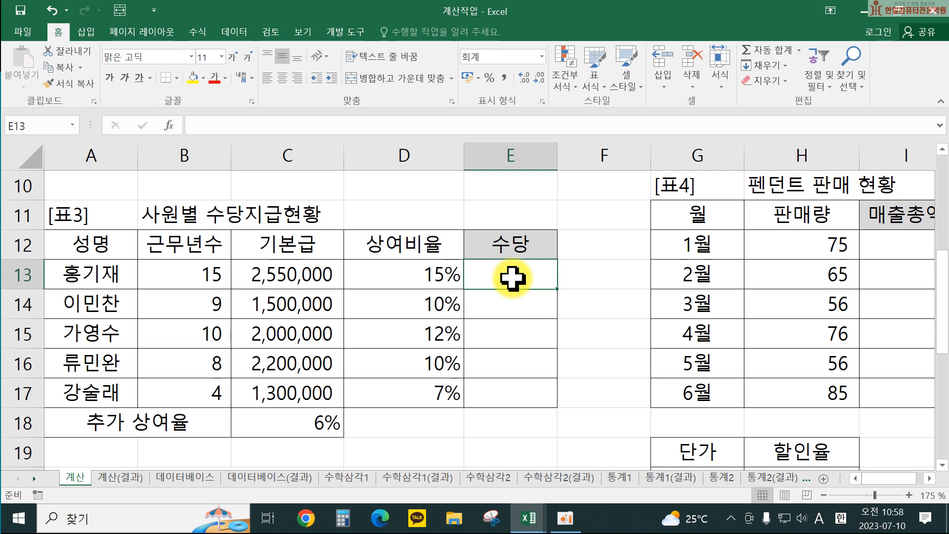
pyautogui.write('=')
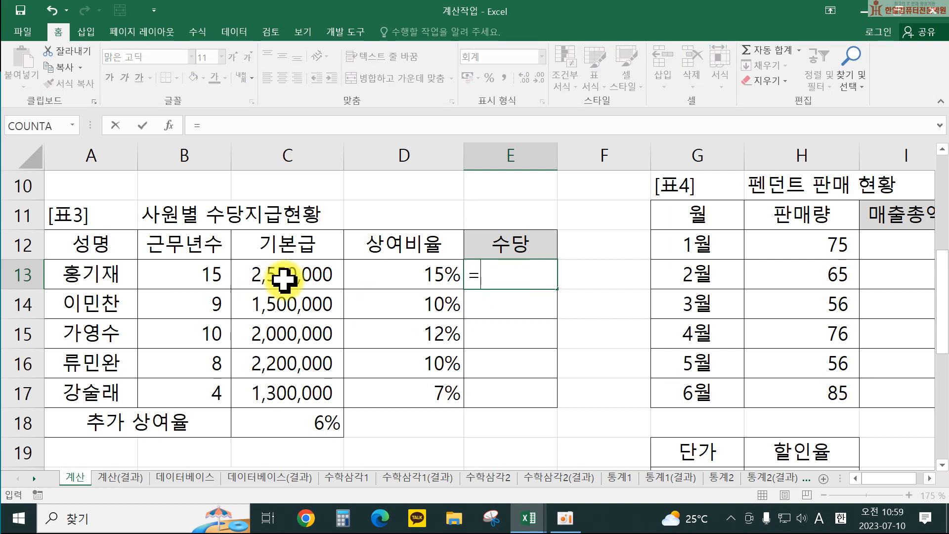
pyautogui.click(284, 277)
pyautogui.write('+')
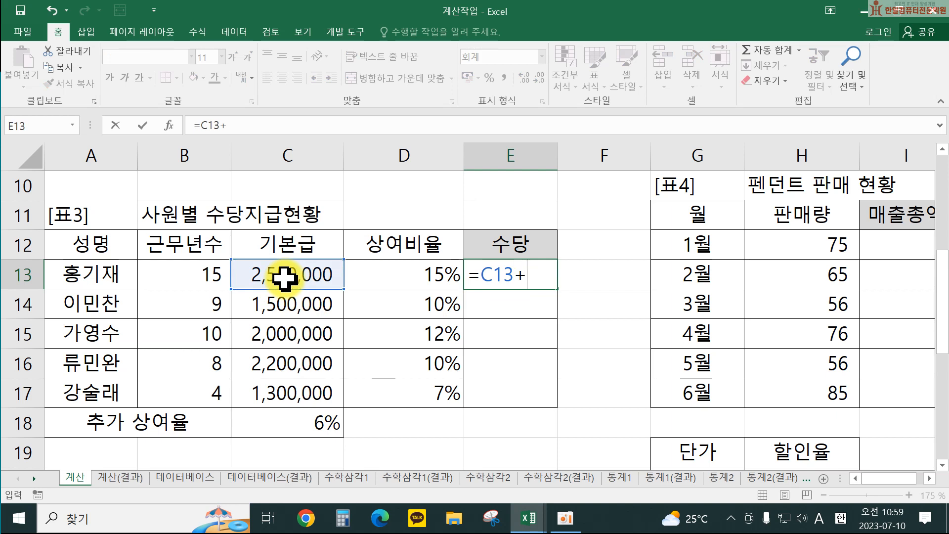
pyautogui.click(255, 279)
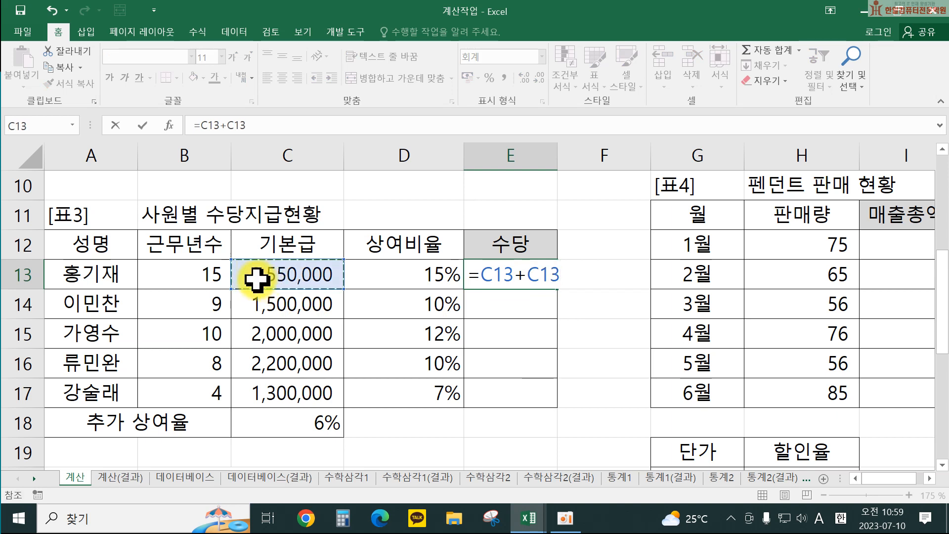
pyautogui.write('*(')
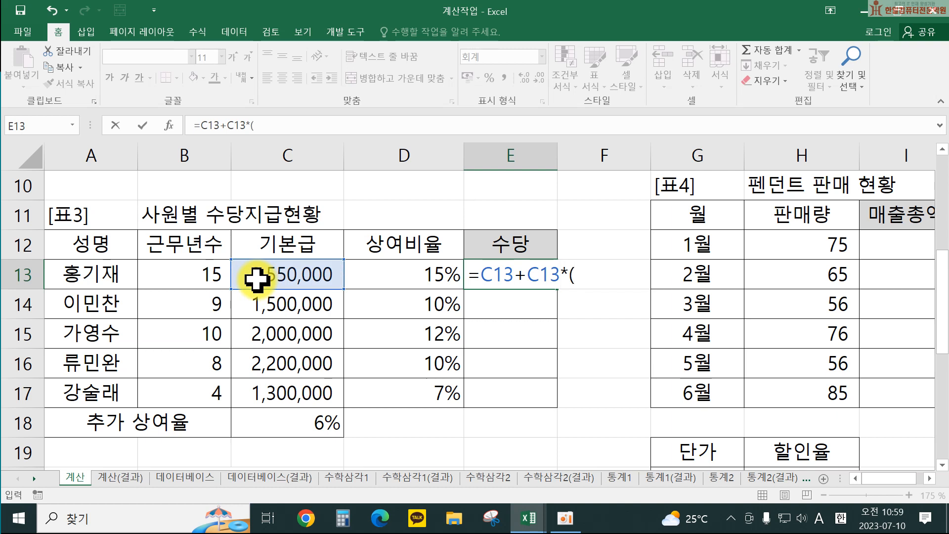
pyautogui.click(407, 276)
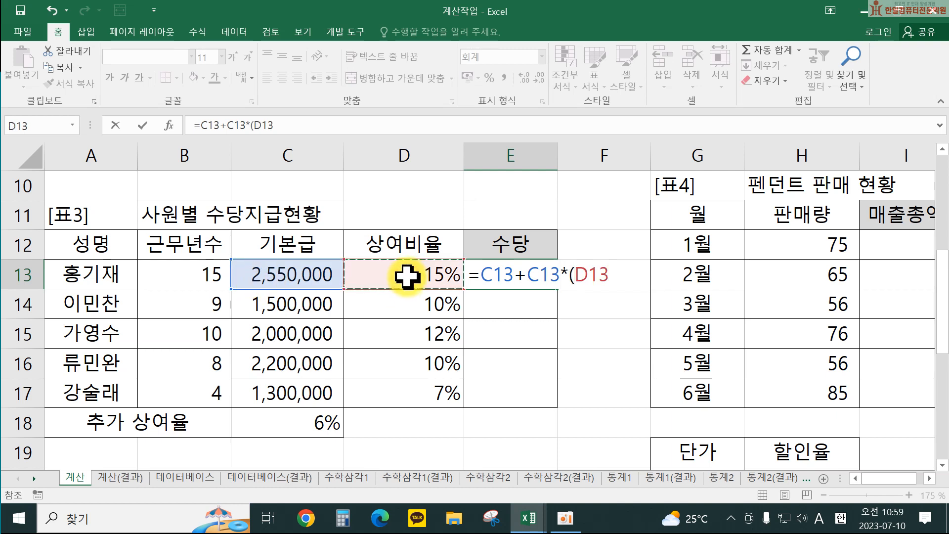
pyautogui.write('+')
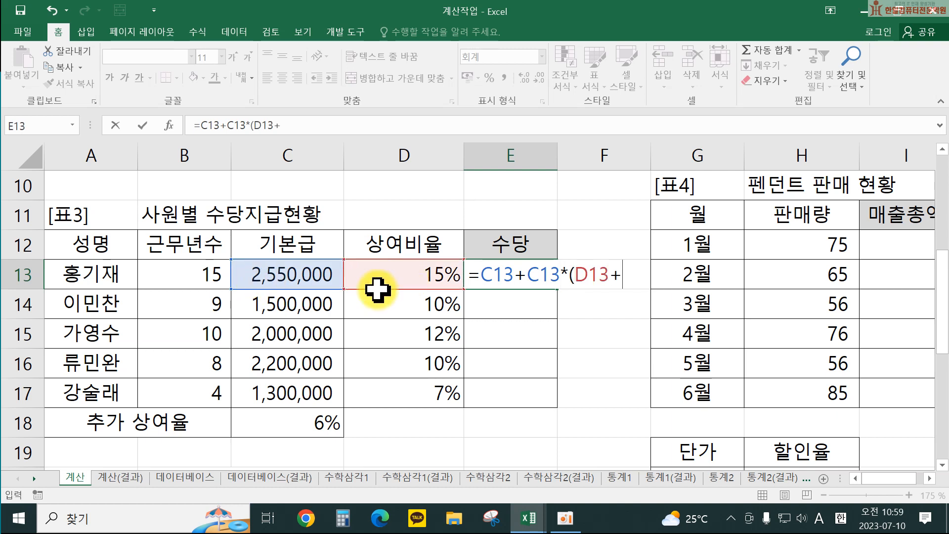
pyautogui.click(314, 420)
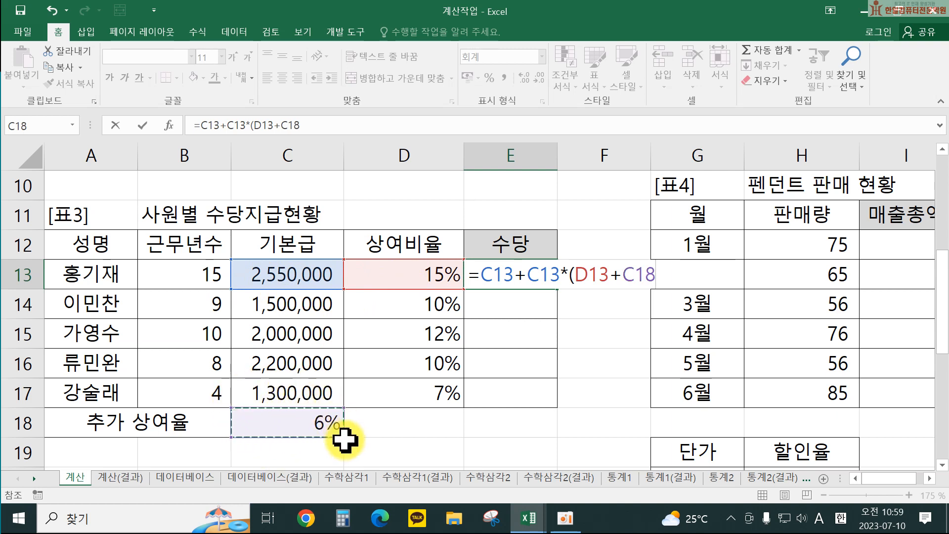
pyautogui.press('F4')
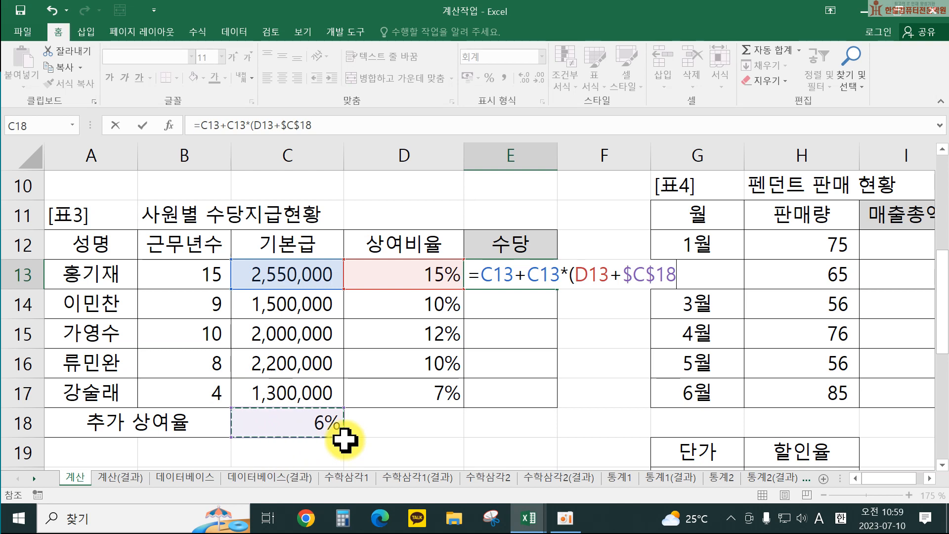
pyautogui.write(')')
pyautogui.press('Return')
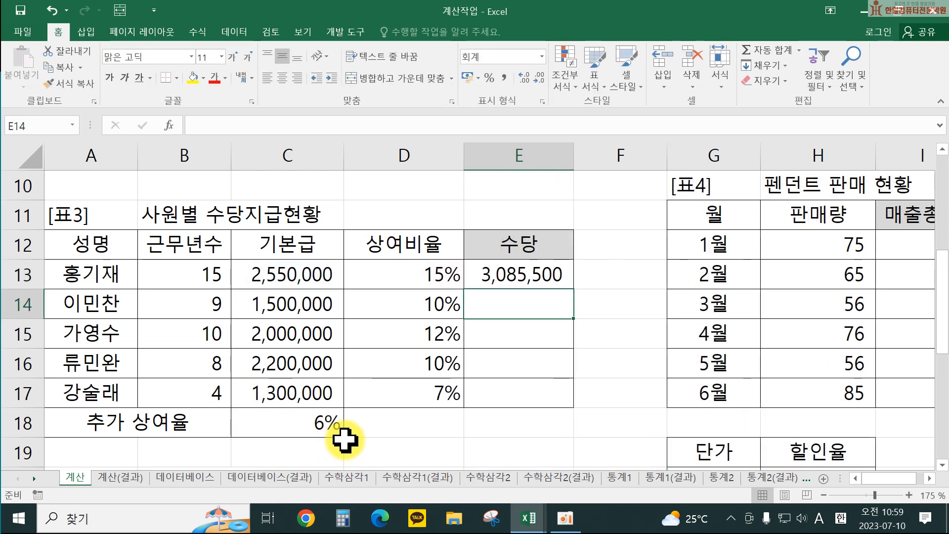
# Review the 수당 formula in E13 of [표3] and fill it down to E17
pyautogui.click(535, 273)
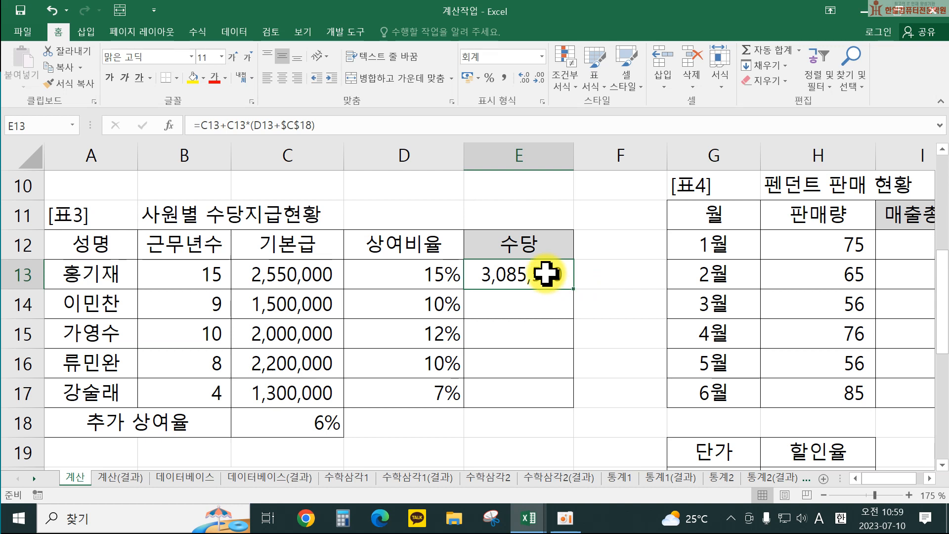
pyautogui.doubleClick(549, 272)
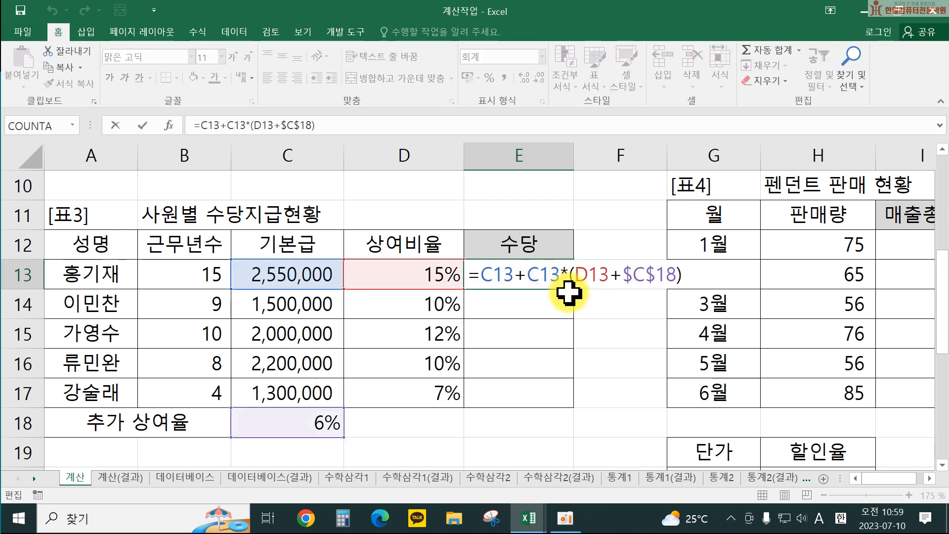
pyautogui.click(697, 279)
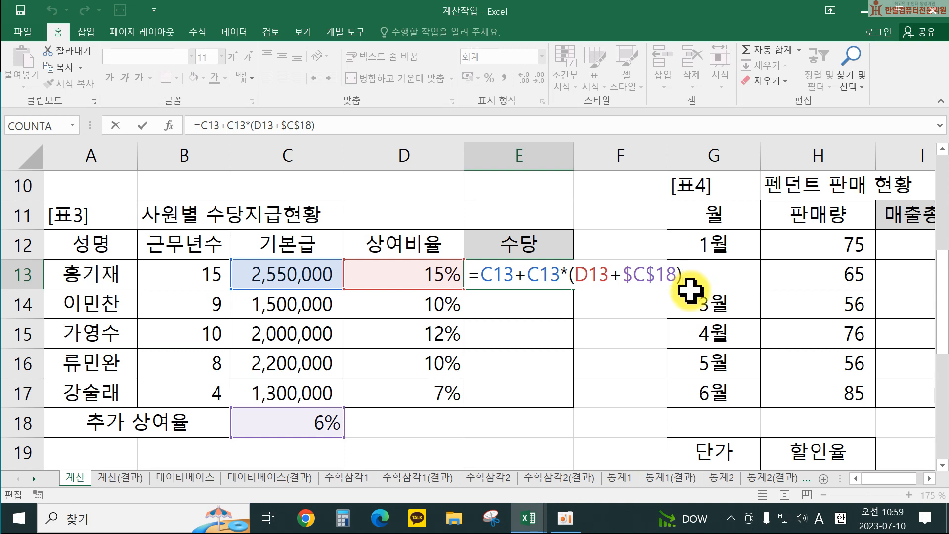
pyautogui.press('Return')
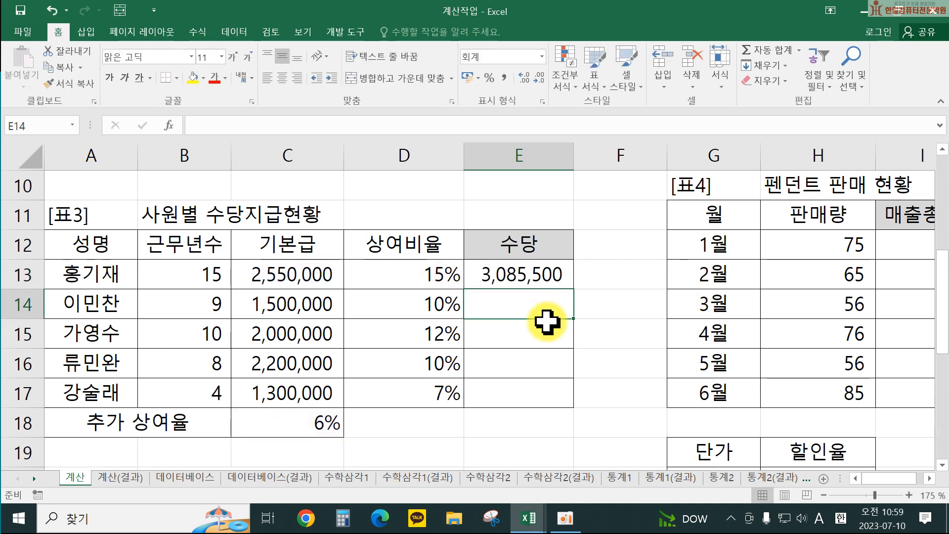
pyautogui.click(547, 276)
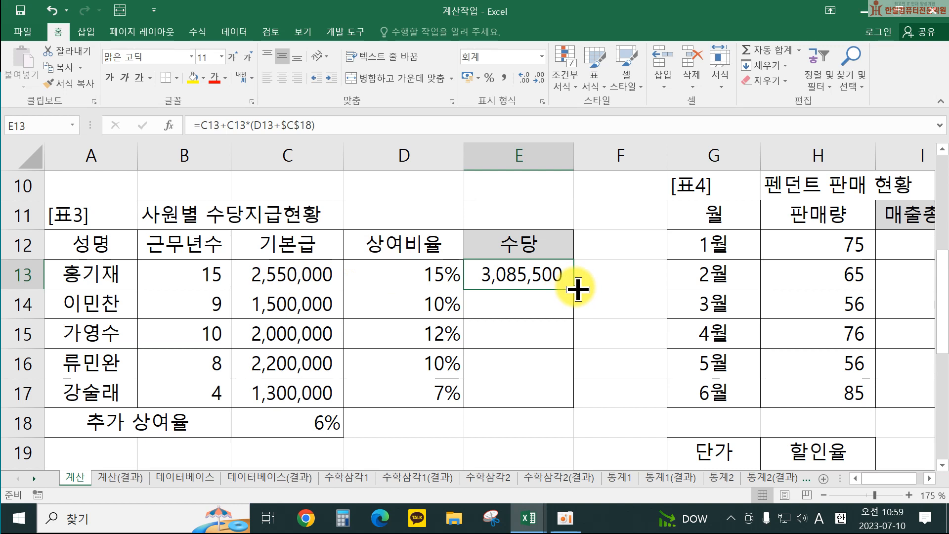
pyautogui.moveTo(576, 286); pyautogui.dragTo(576, 395)
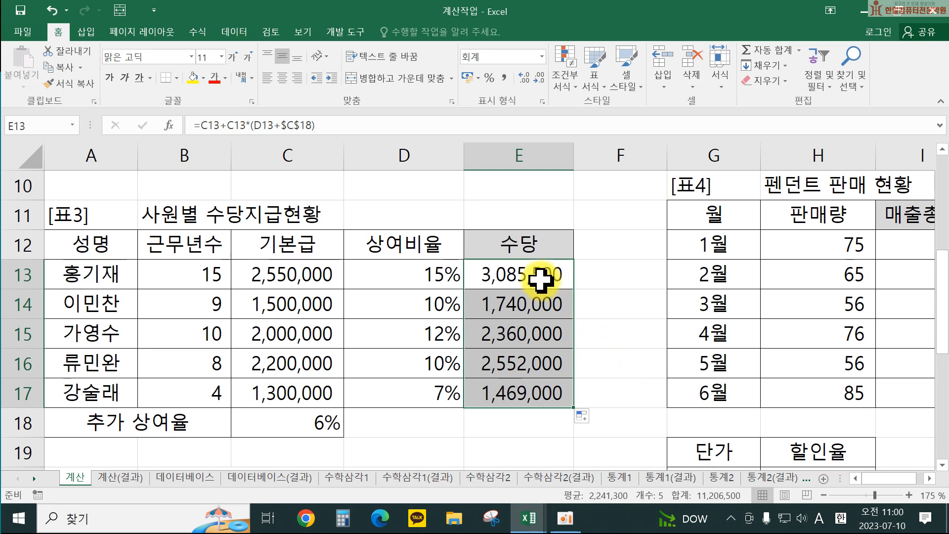
pyautogui.doubleClick(541, 277)
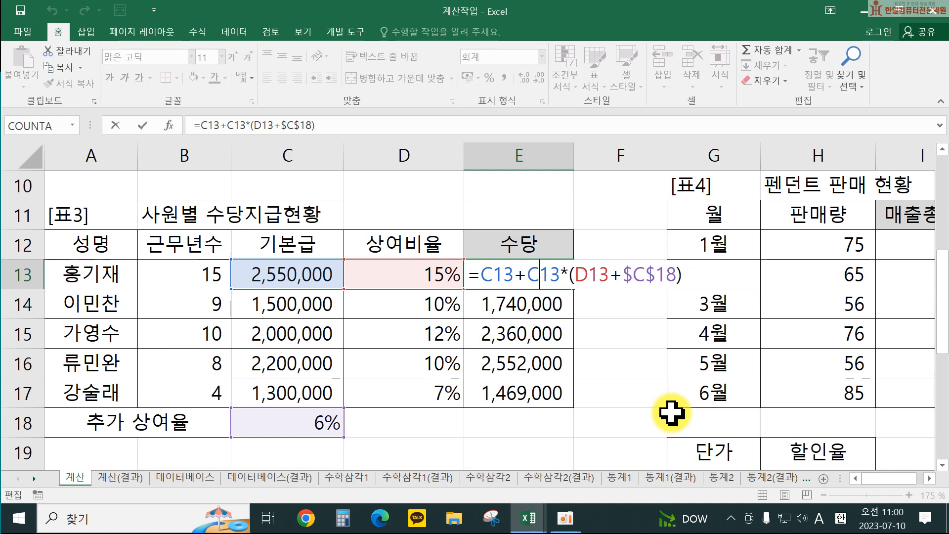
pyautogui.press('Return')
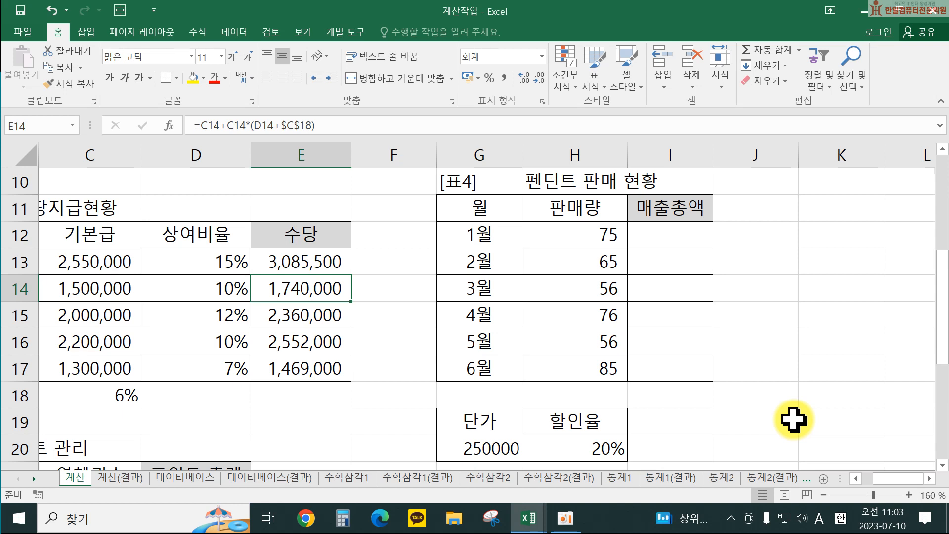
# Calculate 매출총액 in I12 of [표4] with =(H12*$G$20)*(1-$H$20)
pyautogui.click(668, 239)
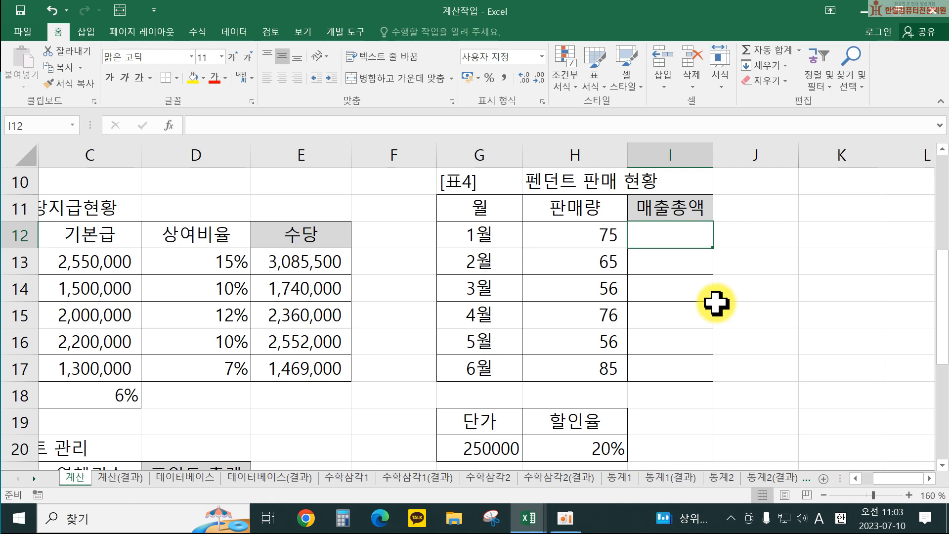
pyautogui.write('=(')
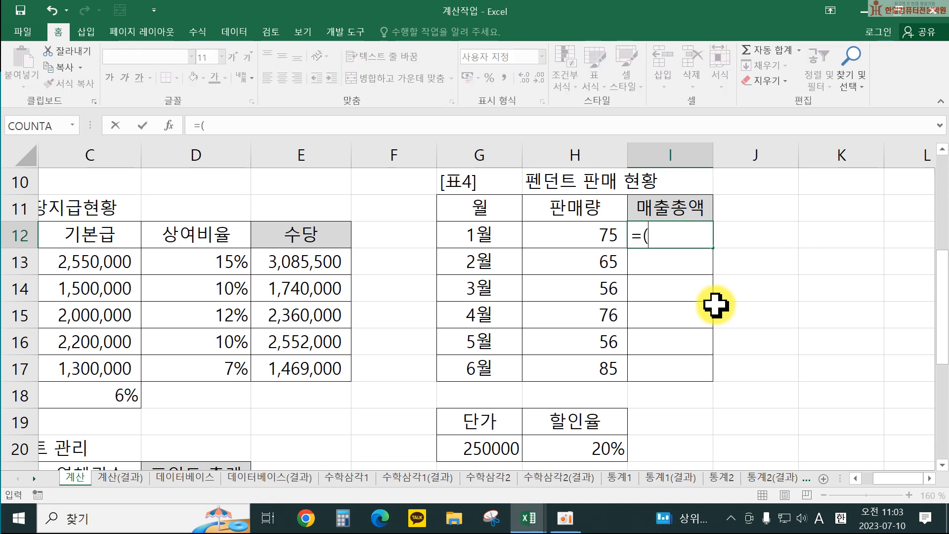
pyautogui.click(610, 239)
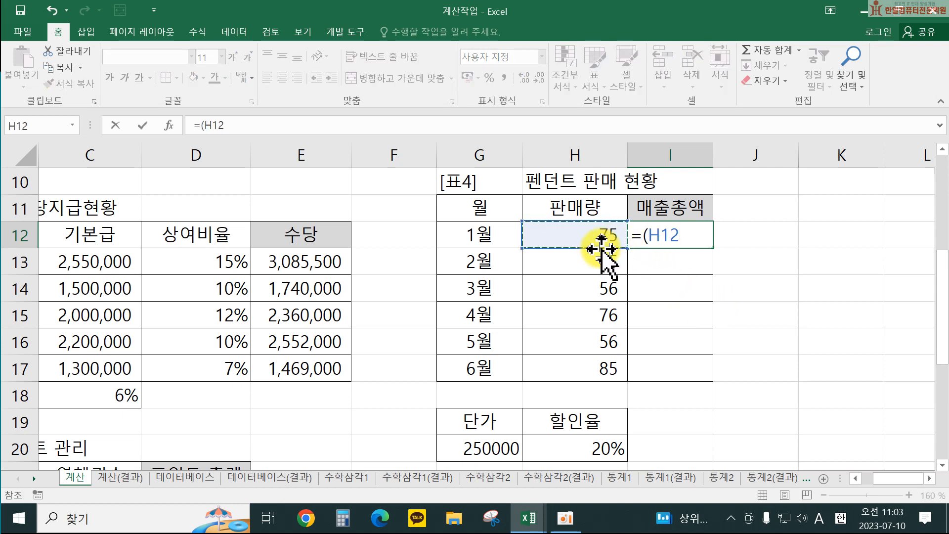
pyautogui.write('*')
pyautogui.click(472, 448)
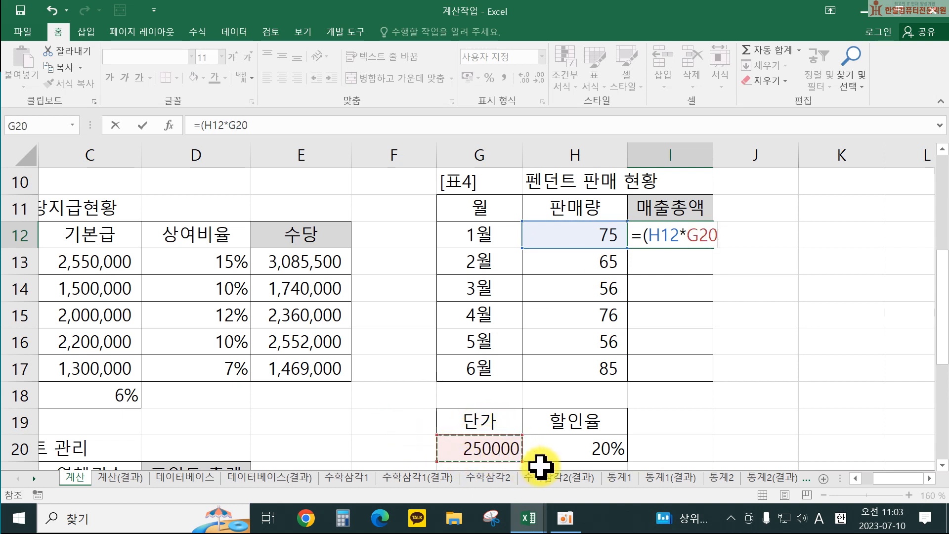
pyautogui.press('F4')
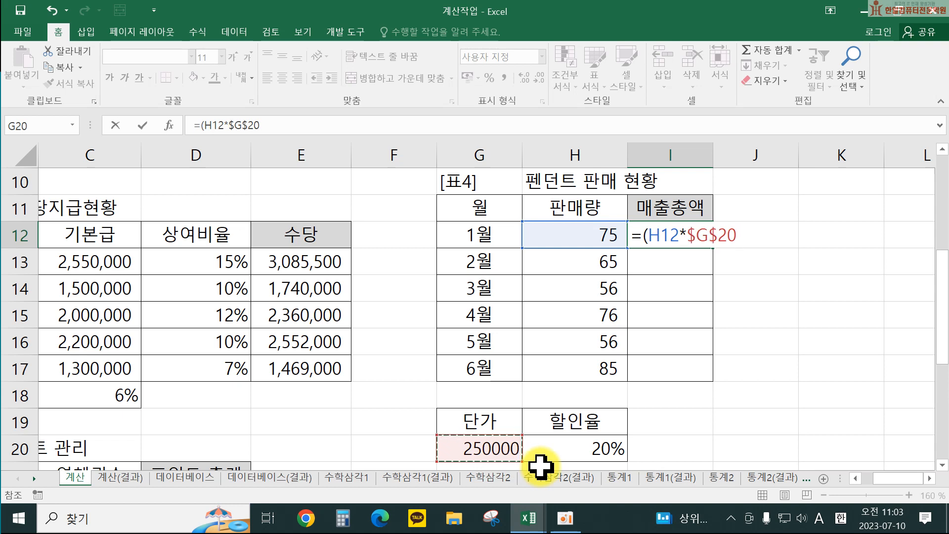
pyautogui.write(')*')
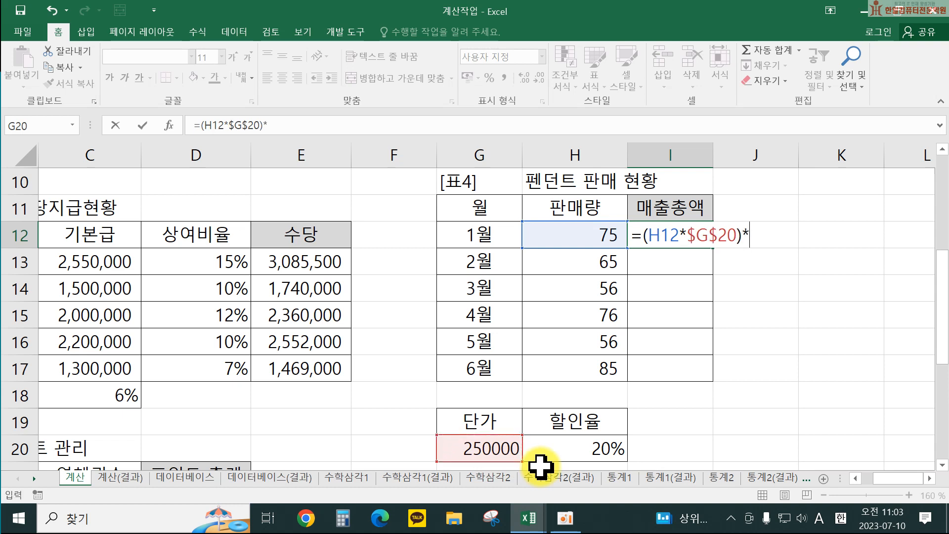
pyautogui.write('(1-')
pyautogui.click(563, 450)
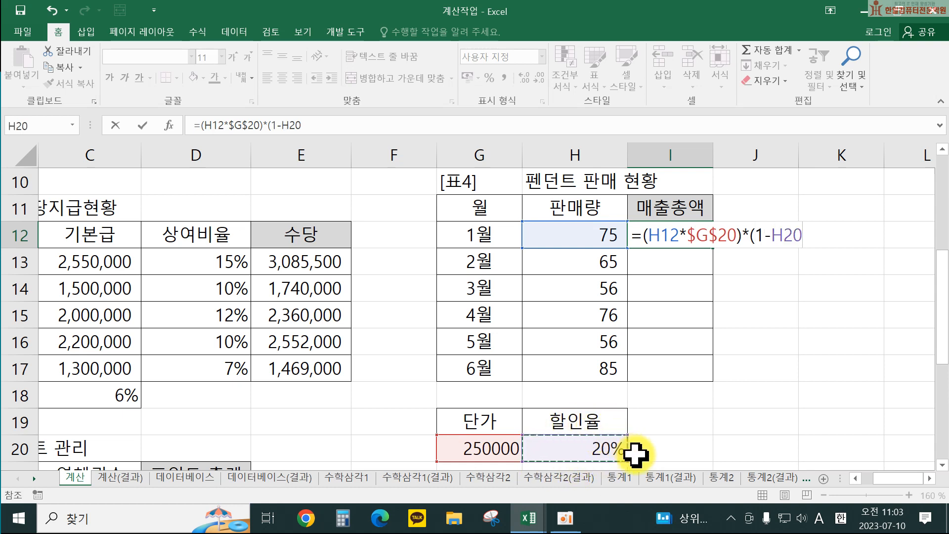
pyautogui.press('F4')
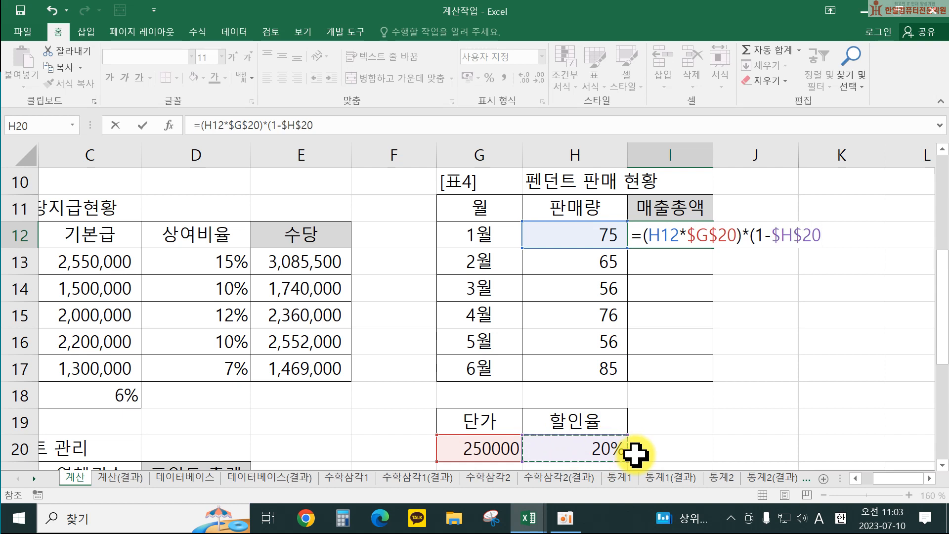
pyautogui.write(')')
pyautogui.press('Return')
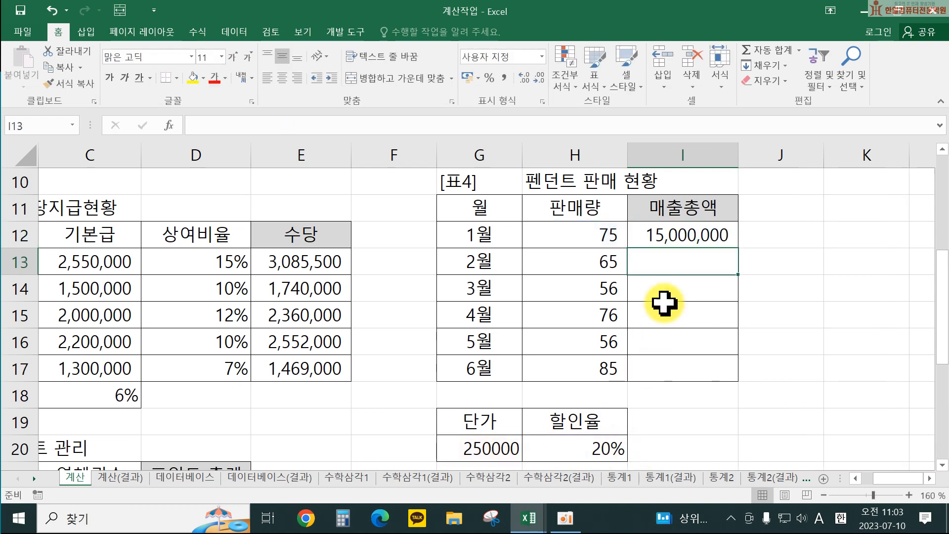
# Fill the 매출총액 formula of [표4] from I12 down to I17
pyautogui.click(670, 227)
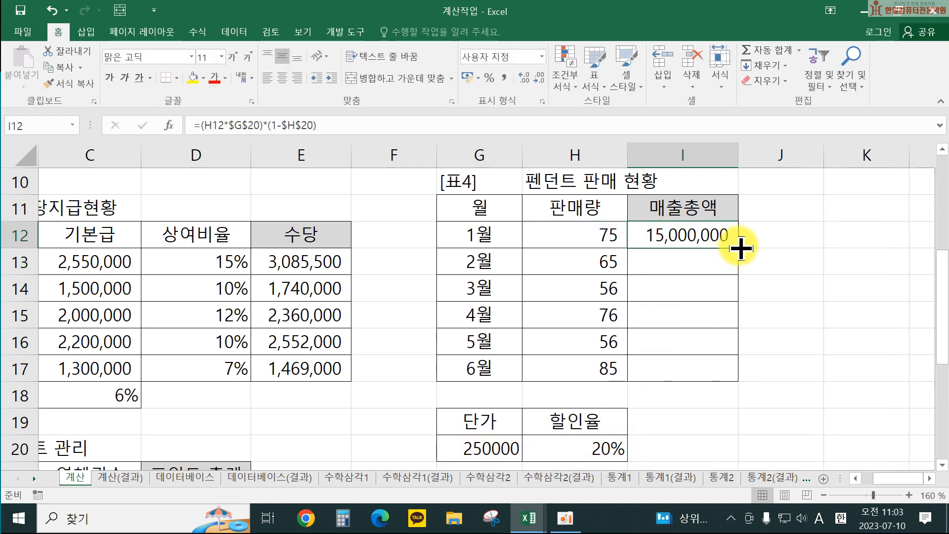
pyautogui.moveTo(737, 248); pyautogui.dragTo(737, 373)
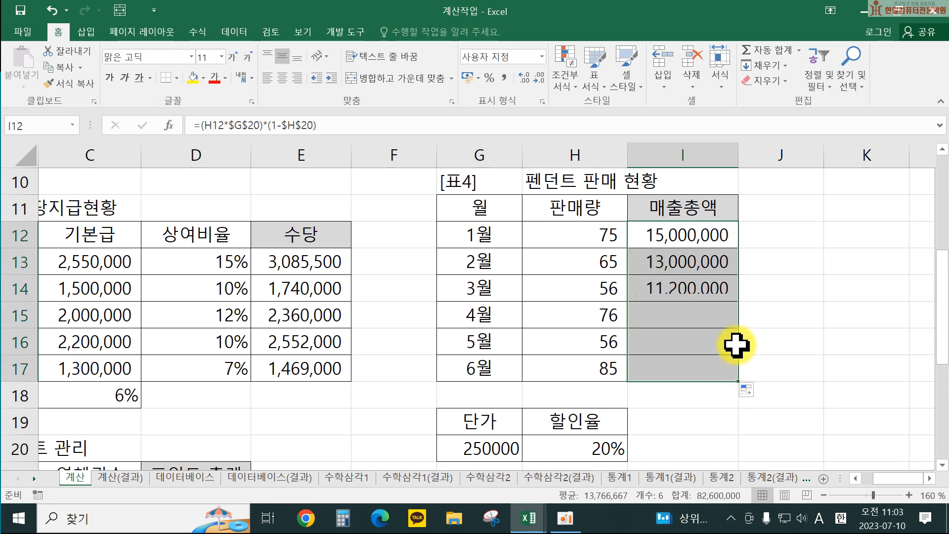
pyautogui.click(778, 250)
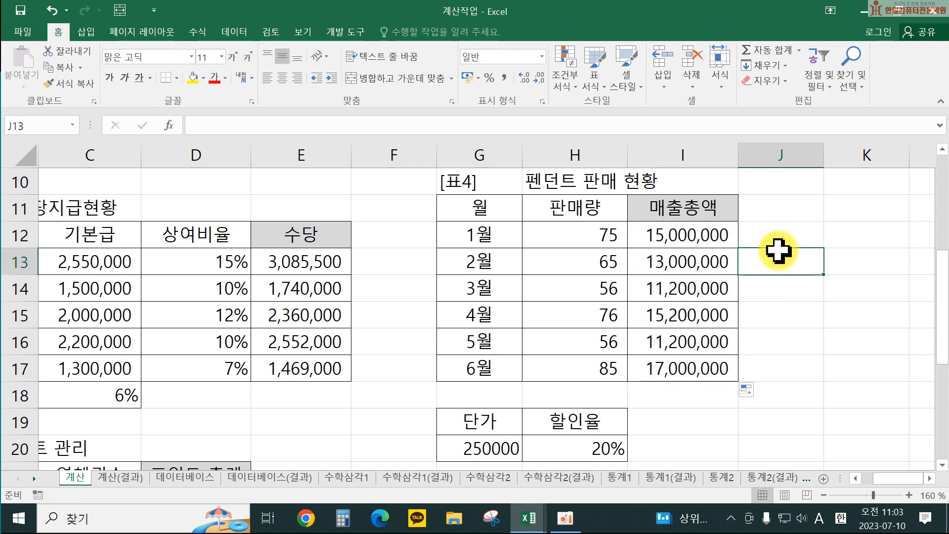
# Begin the 포인트 총계 formula in D22 of [표5] with the loan-points term =B22*$C$28
pyautogui.moveTo(938, 318); pyautogui.dragTo(937, 400)
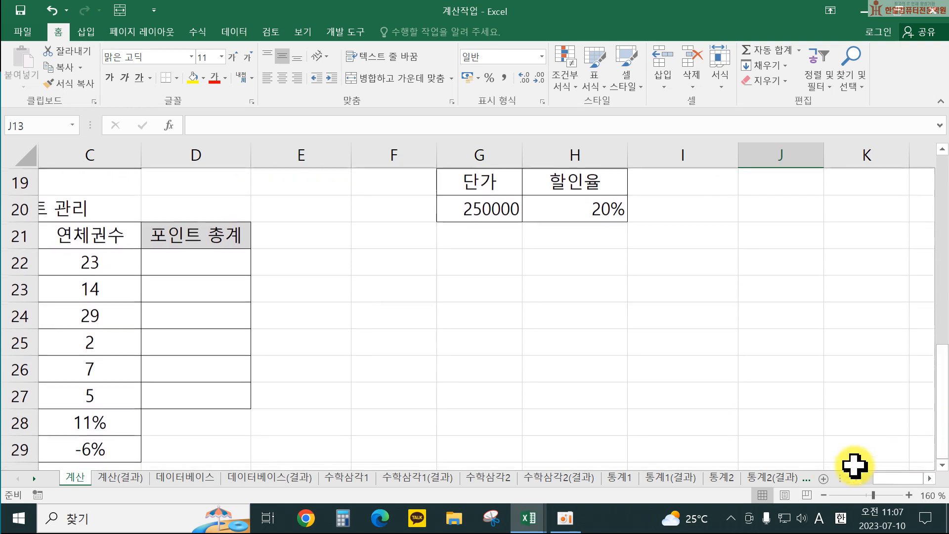
pyautogui.moveTo(879, 479); pyautogui.dragTo(822, 479)
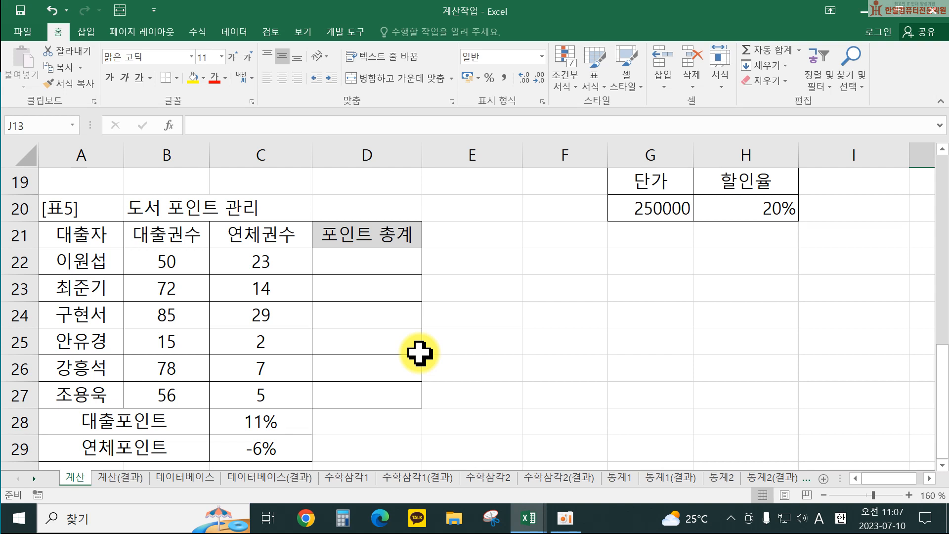
pyautogui.click(390, 267)
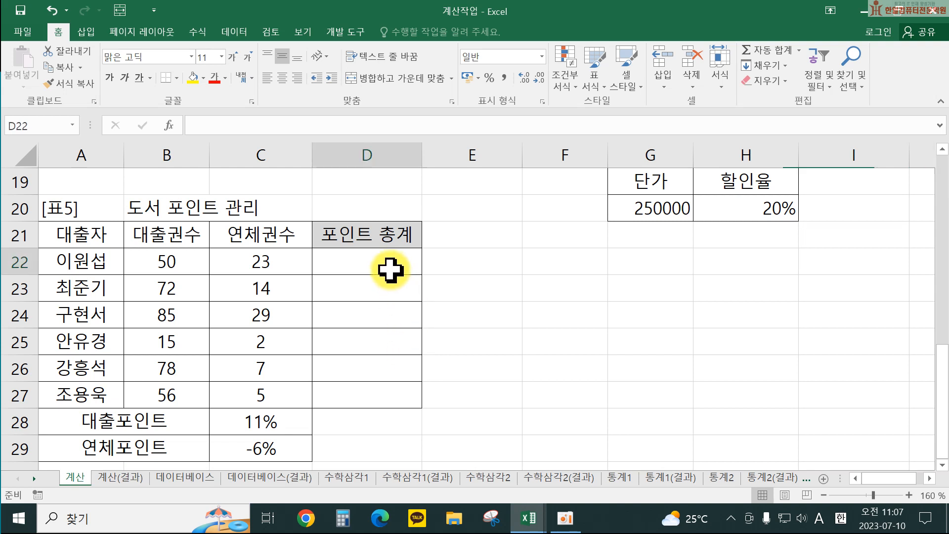
pyautogui.doubleClick(398, 271)
pyautogui.write('=')
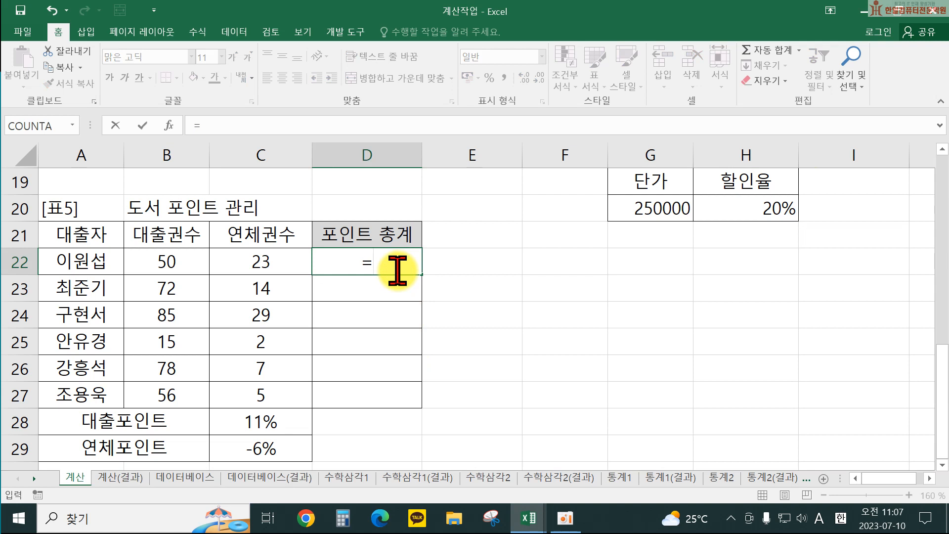
pyautogui.click(174, 258)
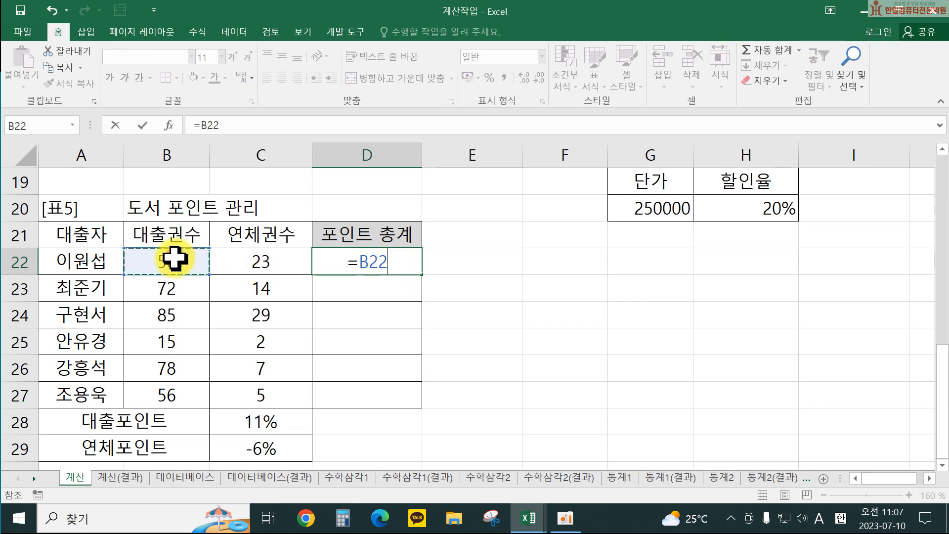
pyautogui.write('*')
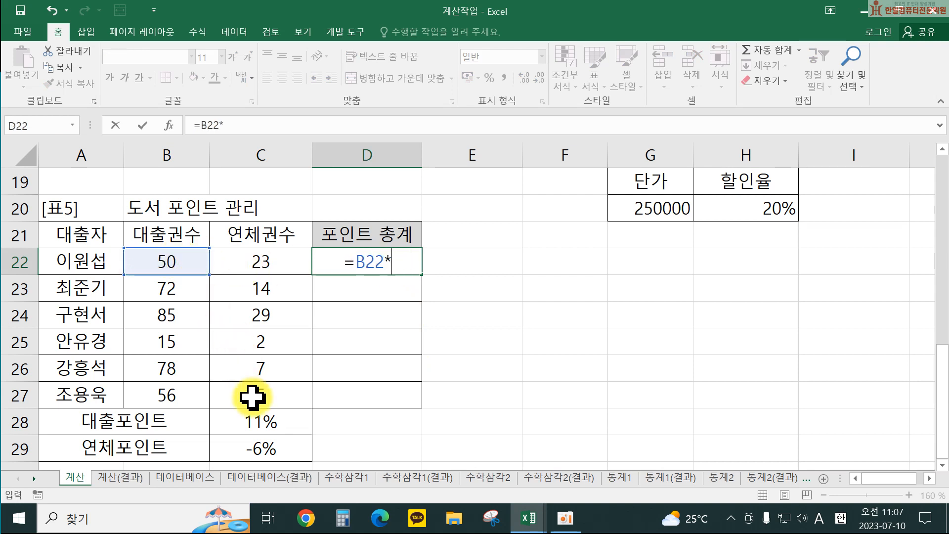
pyautogui.click(261, 422)
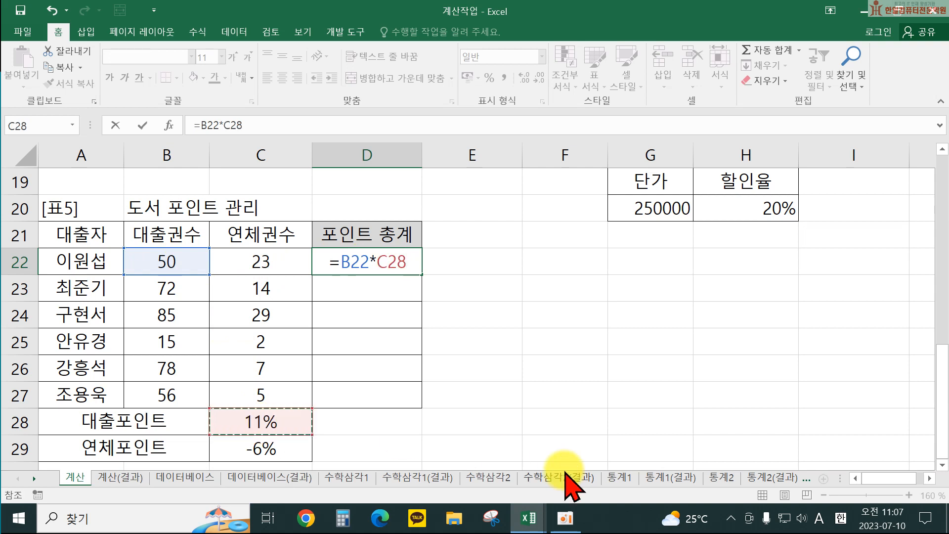
pyautogui.press('F4')
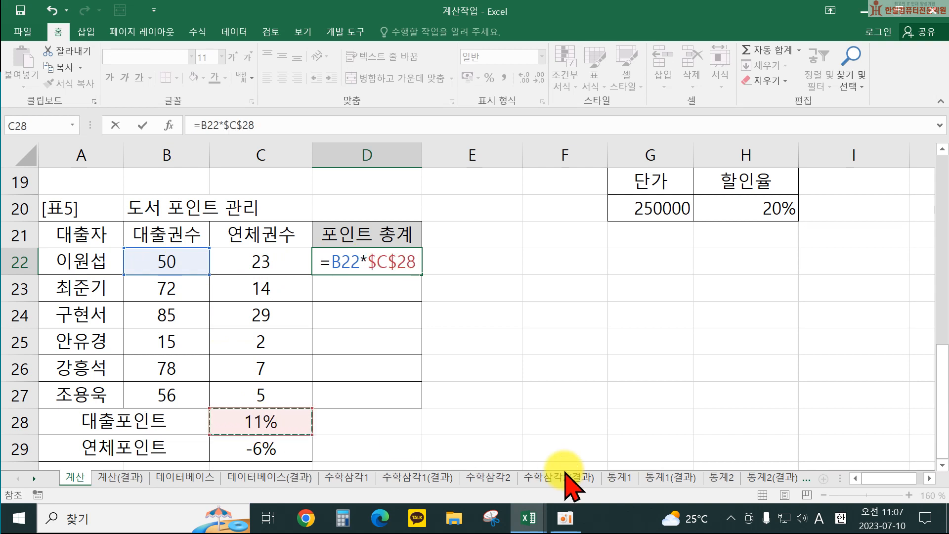
# Complete the D22 formula by adding +C22*$C$29, and fill it down to D27
pyautogui.write('+')
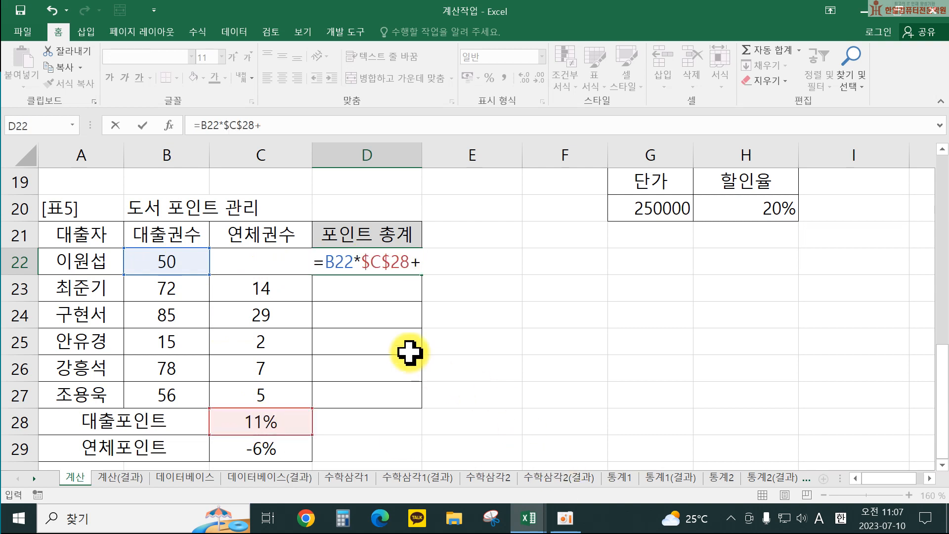
pyautogui.click(258, 233)
pyautogui.press('Down')
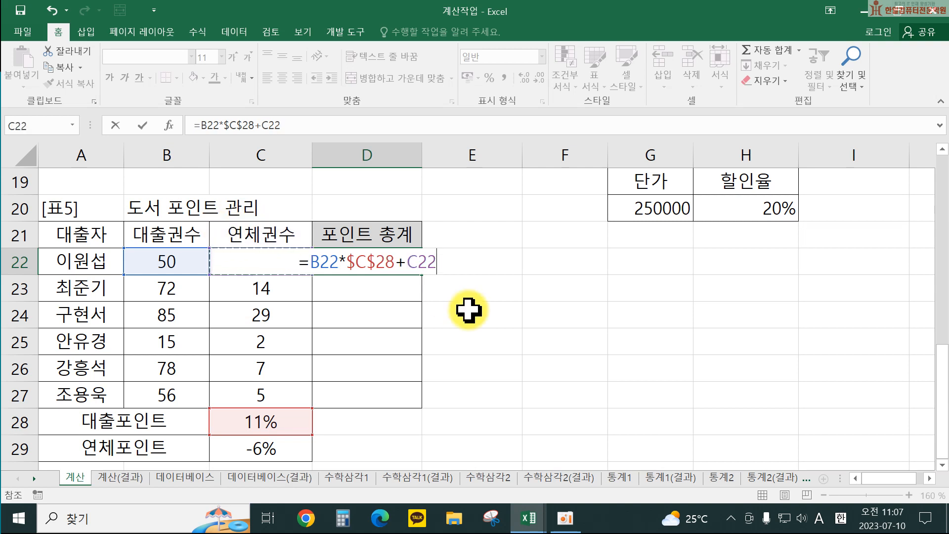
pyautogui.write('*')
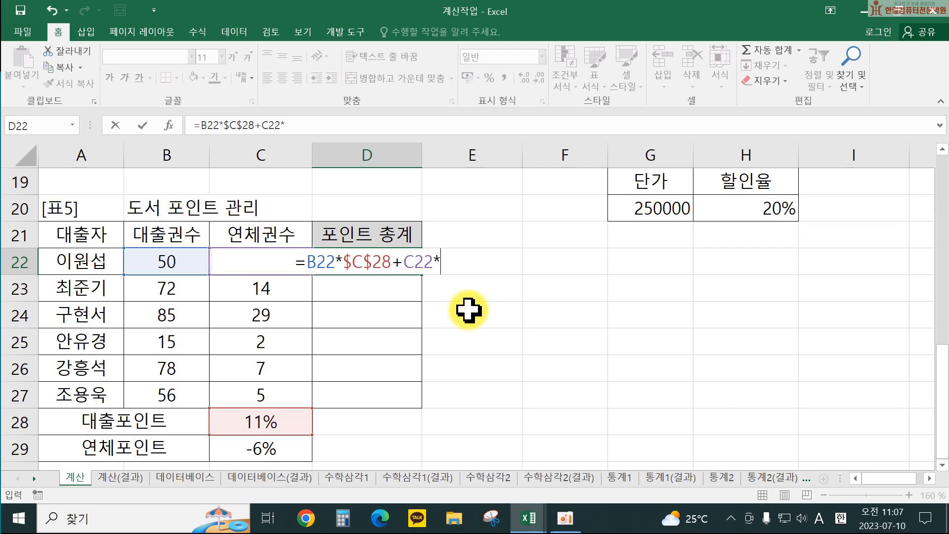
pyautogui.click(238, 448)
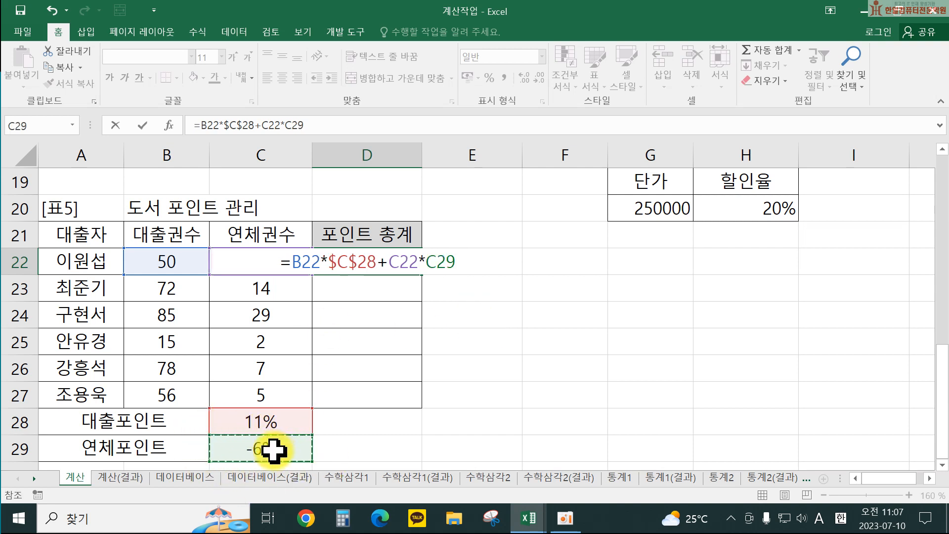
pyautogui.press('F4')
pyautogui.press('Return')
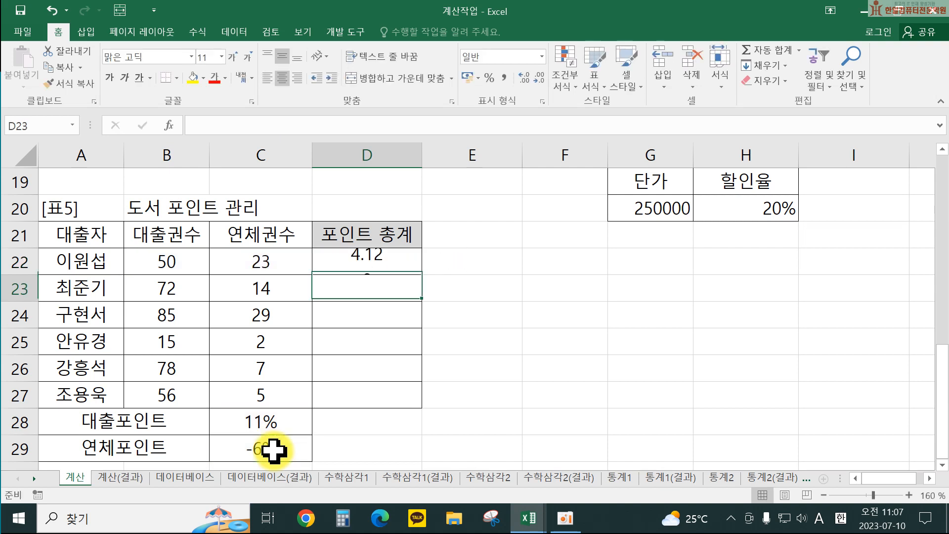
pyautogui.click(332, 262)
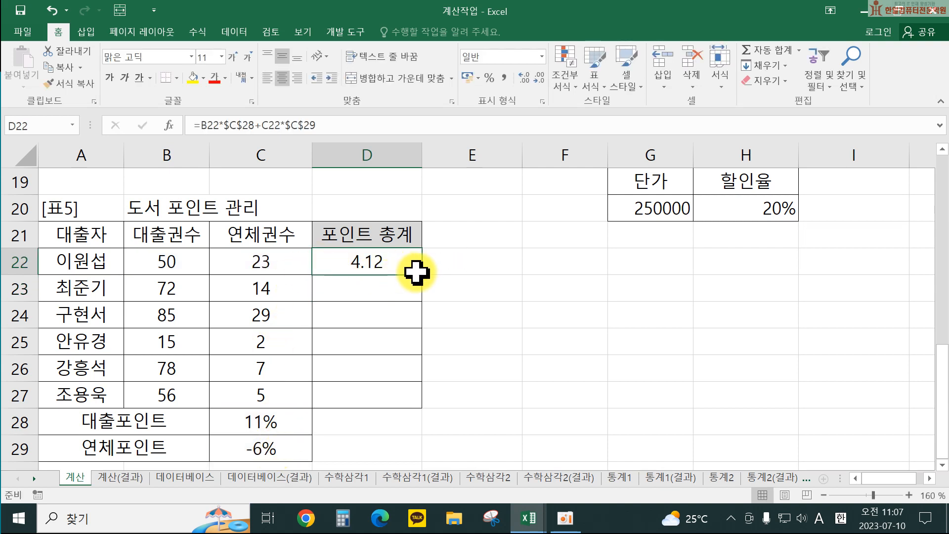
pyautogui.moveTo(422, 274); pyautogui.dragTo(394, 394)
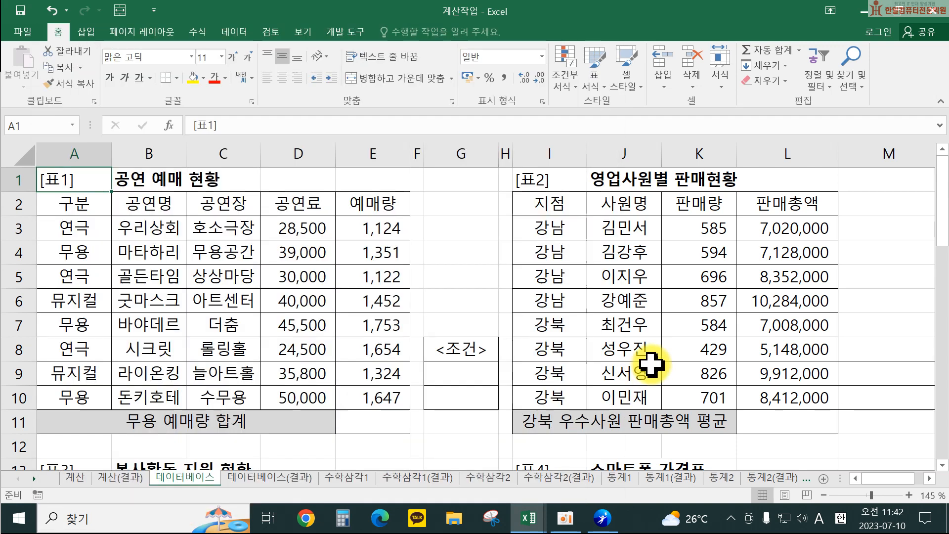
# Copy the 구분 header and a 무용 entry from [표1] on the 데이터베이스 sheet into the <조건> cells G9:G10
pyautogui.scroll(2, 370, 359)
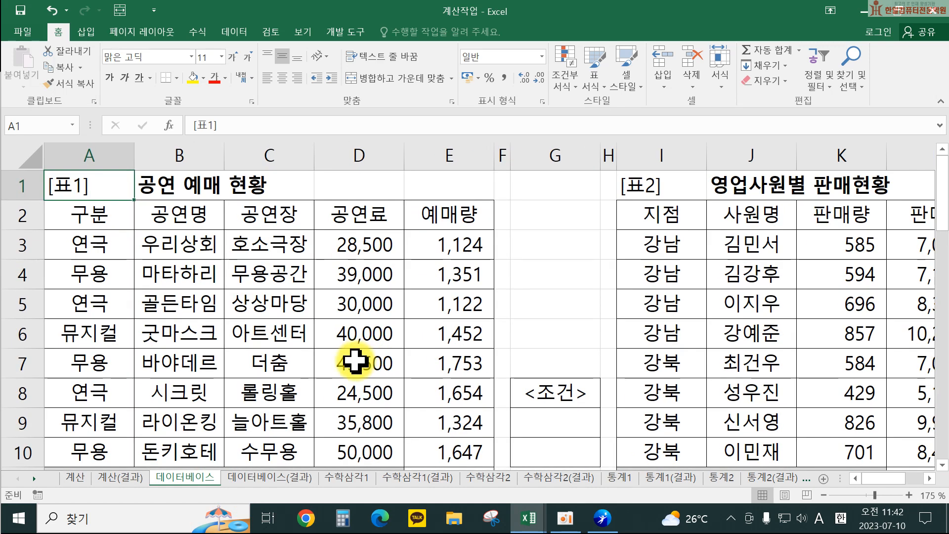
pyautogui.scroll(-1, 325, 374)
pyautogui.scroll(1, 324, 374)
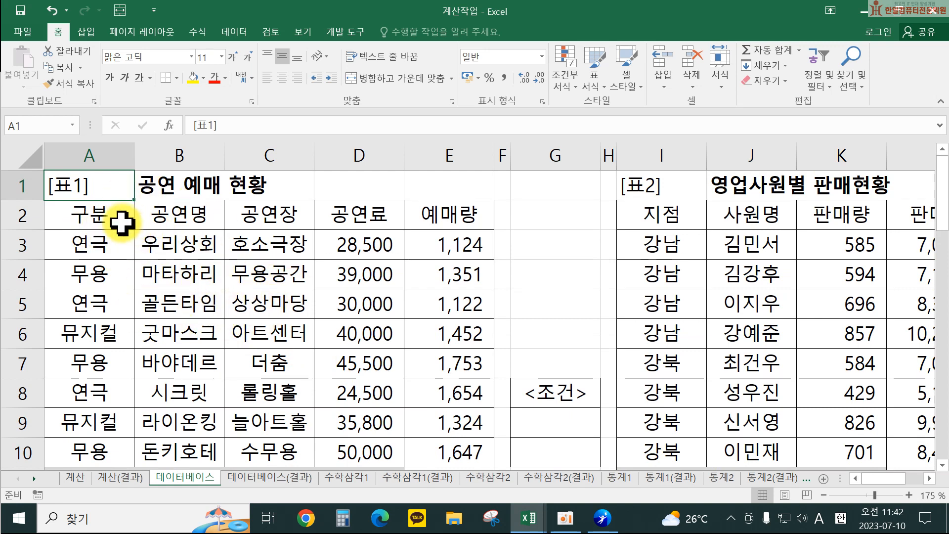
pyautogui.click(94, 216)
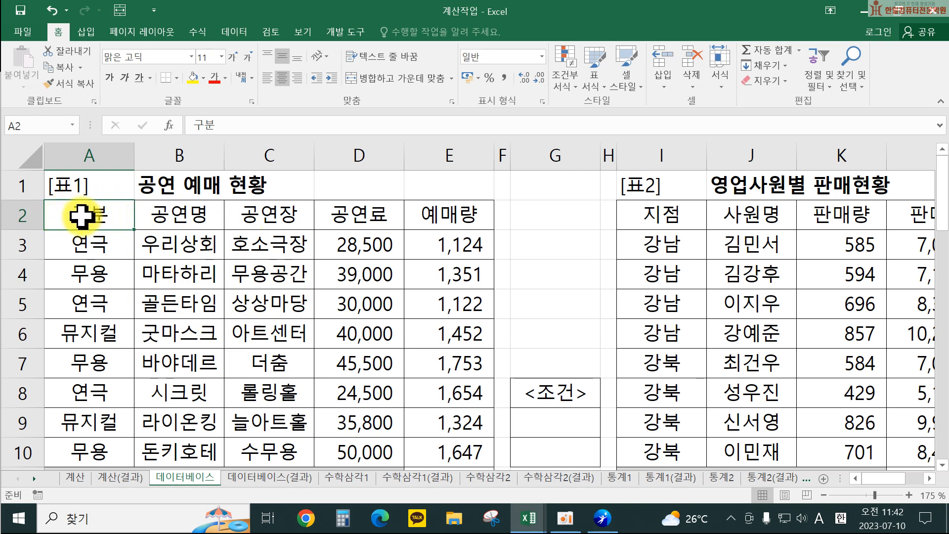
pyautogui.keyDown('ctrl'); pyautogui.click(93, 273); pyautogui.keyUp('ctrl')
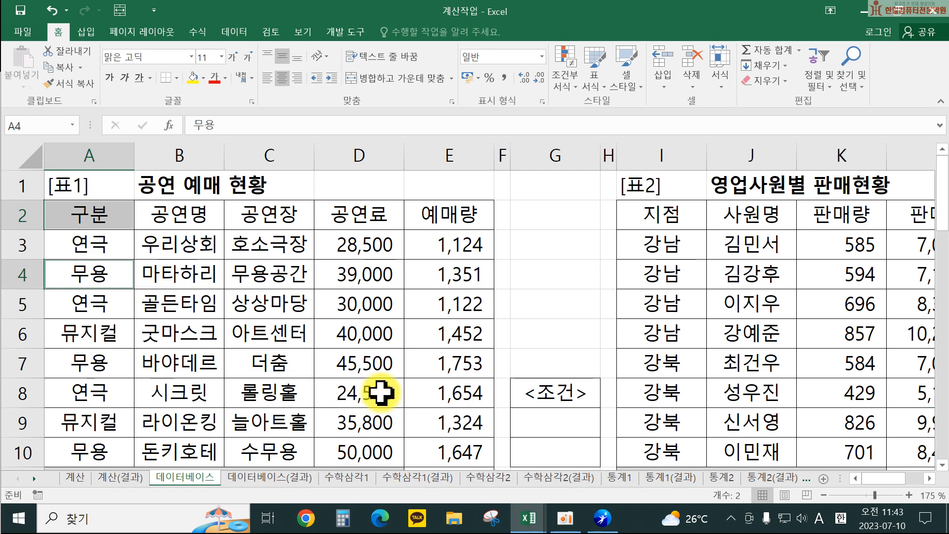
pyautogui.hotkey('ctrl', 'c')
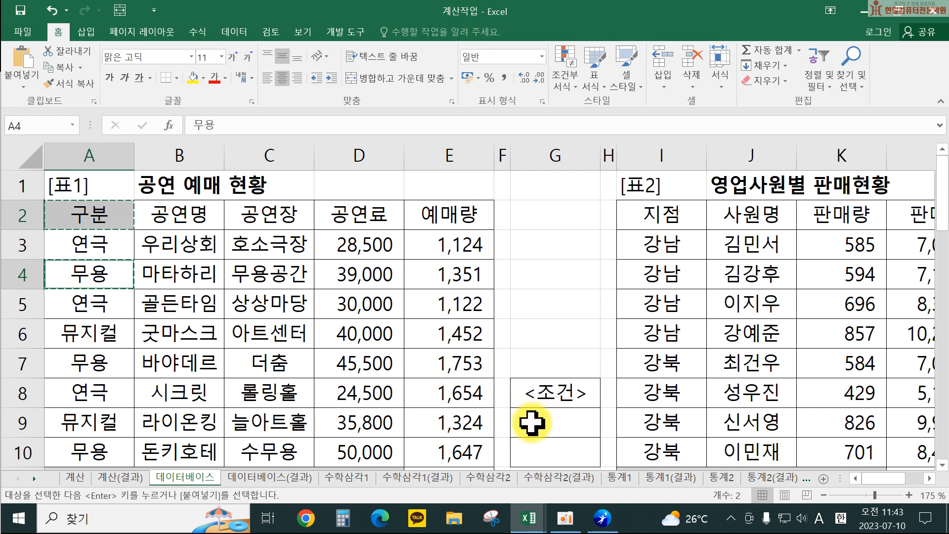
pyautogui.click(530, 422)
pyautogui.press('Return')
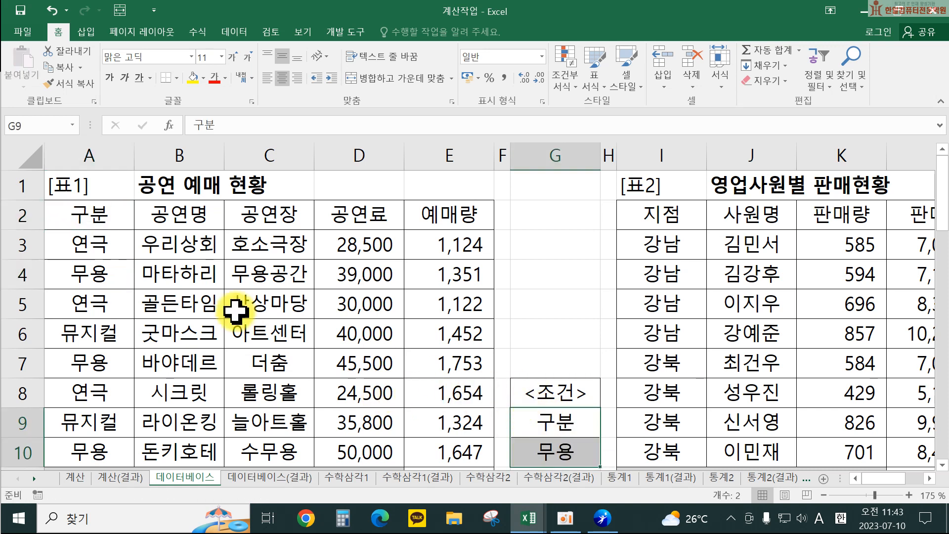
# Begin a DSUM formula for 무용 예매량 합계 in E11 of [표1] with A2:E10 as the database range
pyautogui.scroll(-1, 559, 395)
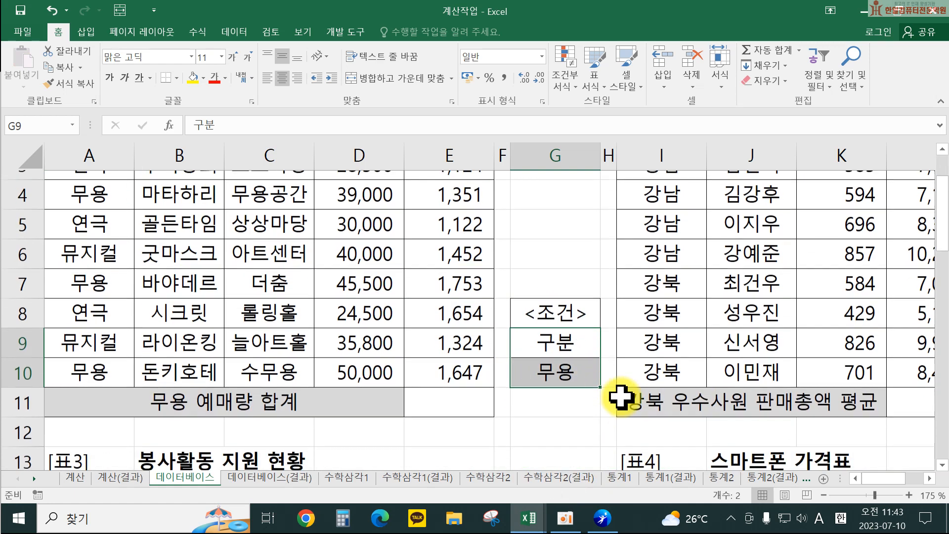
pyautogui.click(557, 402)
pyautogui.click(455, 398)
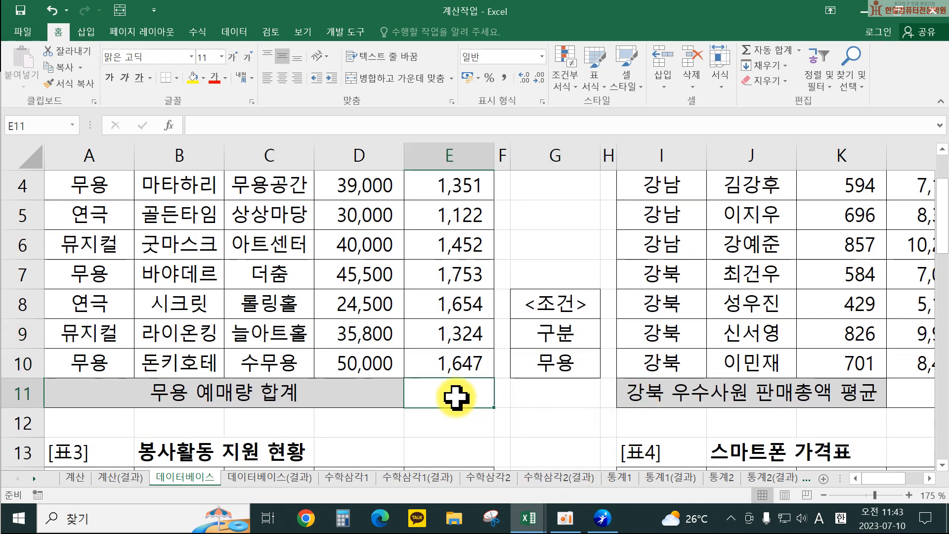
pyautogui.keyDown('ctrl'); pyautogui.scroll(-1, 456, 387); pyautogui.keyUp('ctrl')
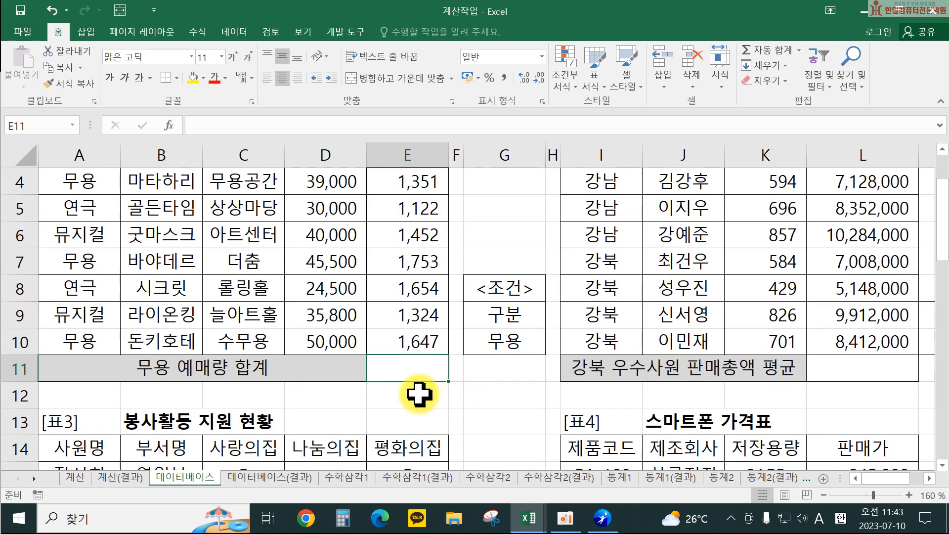
pyautogui.scroll(1, 413, 391)
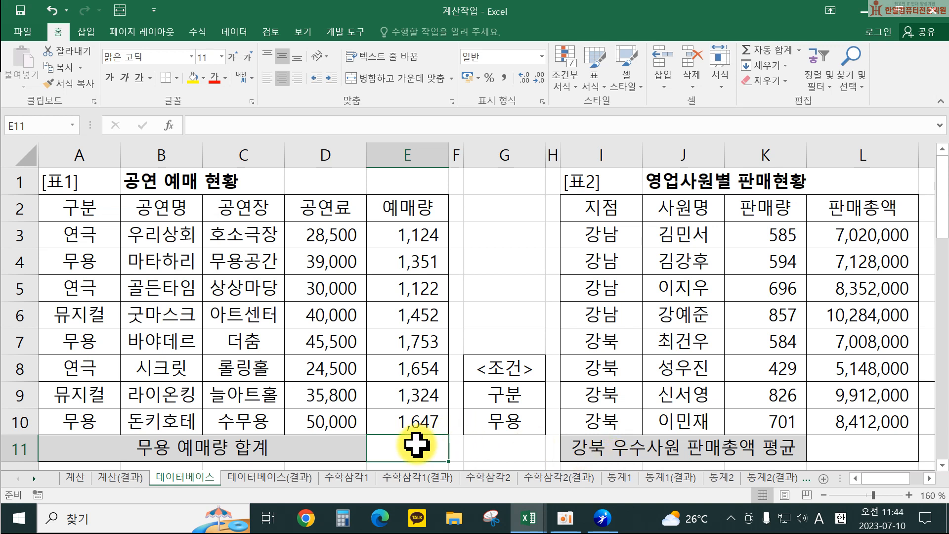
pyautogui.write('=')
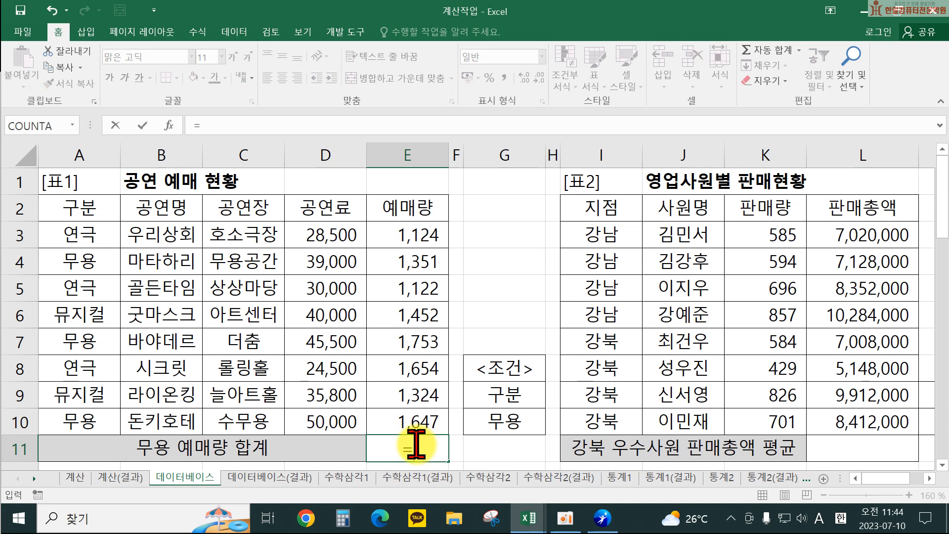
pyautogui.write('dsum')
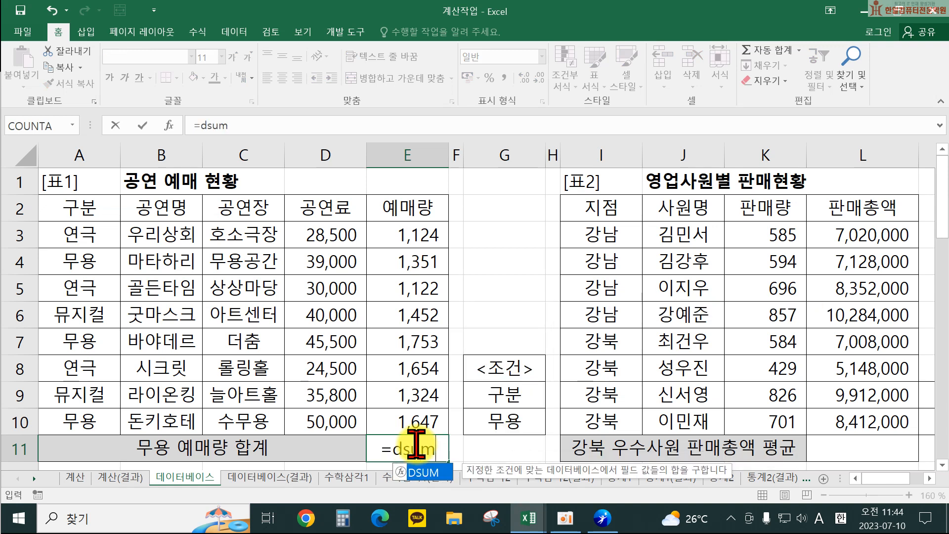
pyautogui.press('Tab')
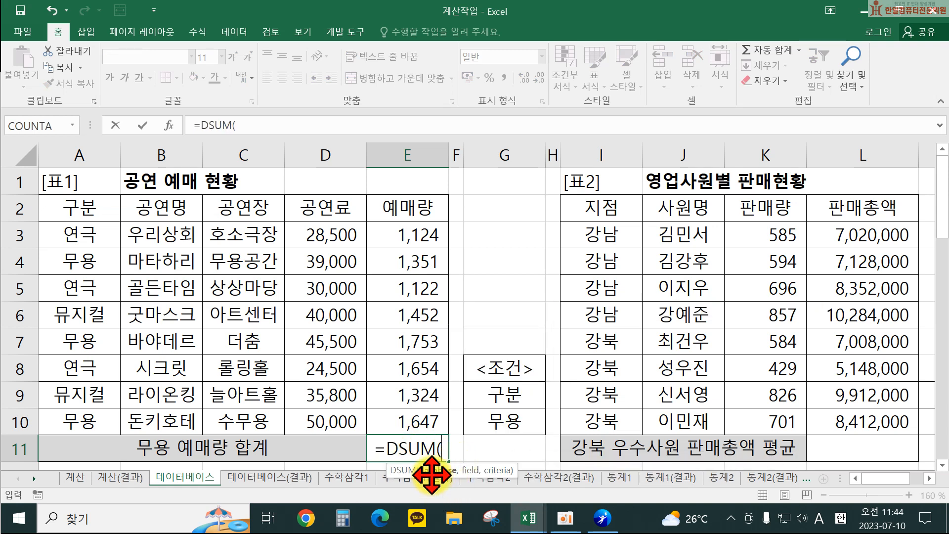
pyautogui.moveTo(75, 209); pyautogui.dragTo(319, 354)
pyautogui.moveTo(363, 394); pyautogui.dragTo(385, 419)
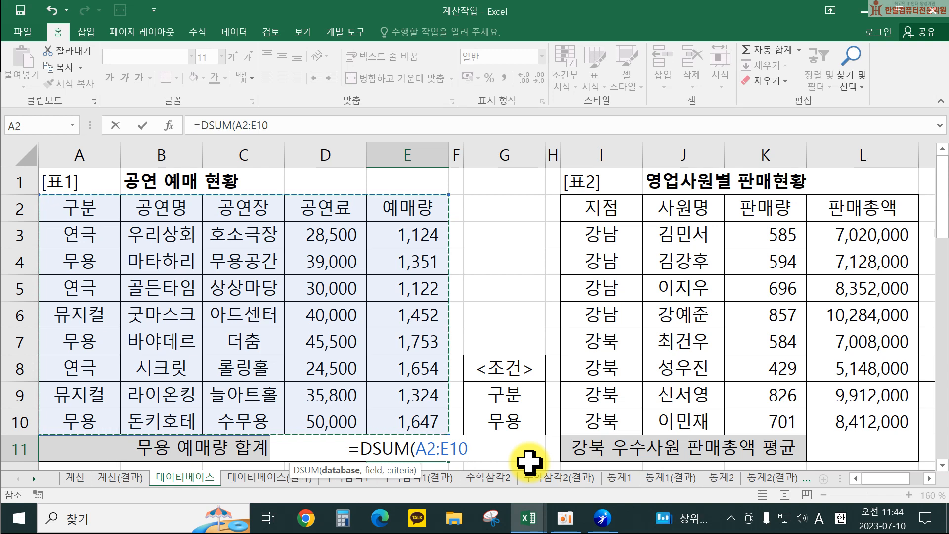
# Complete the DSUM formula in E11 with E2 as the field and G9:G10 as the criteria
pyautogui.write(',')
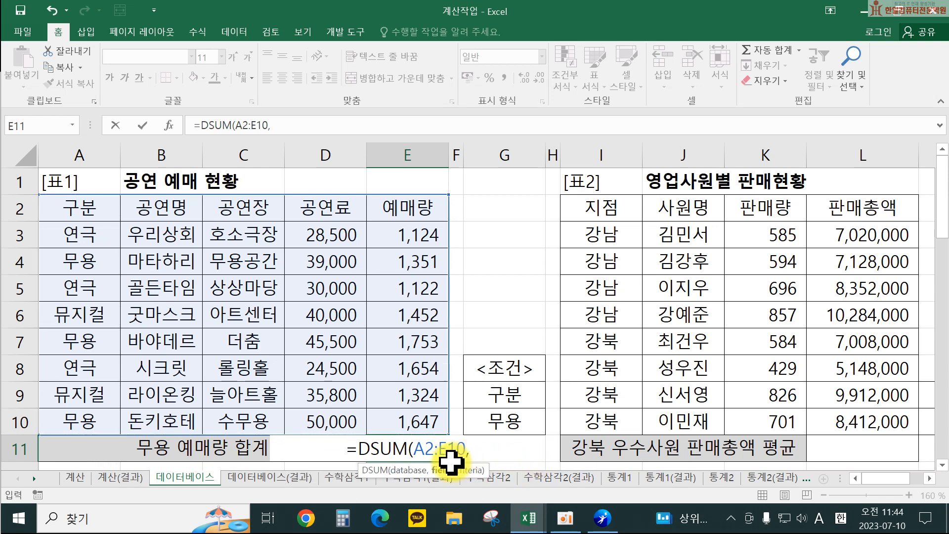
pyautogui.click(396, 204)
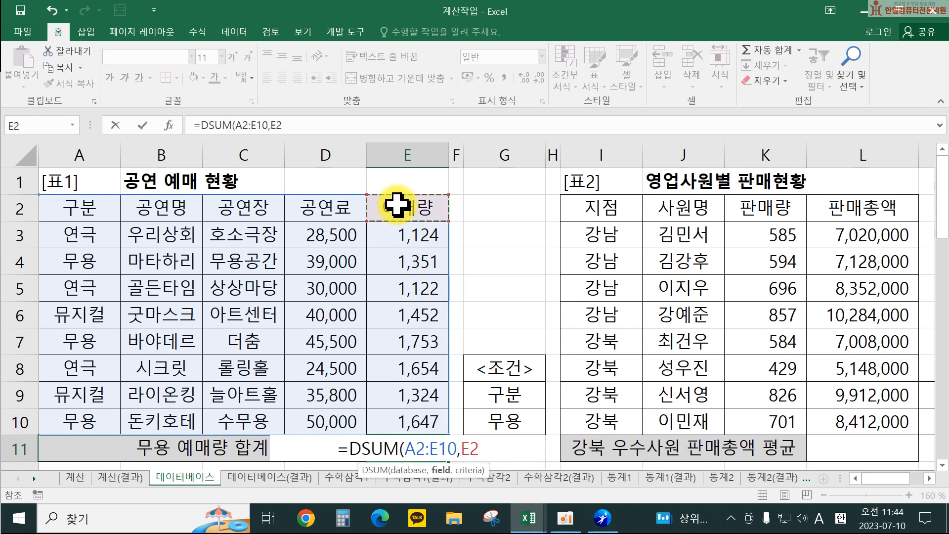
pyautogui.write(',')
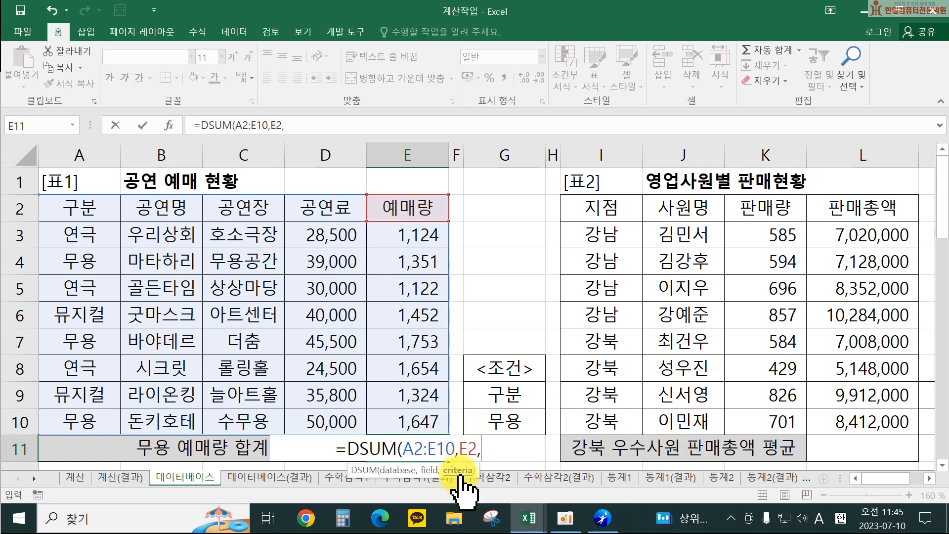
pyautogui.moveTo(487, 392); pyautogui.dragTo(491, 422)
pyautogui.moveTo(606, 514)
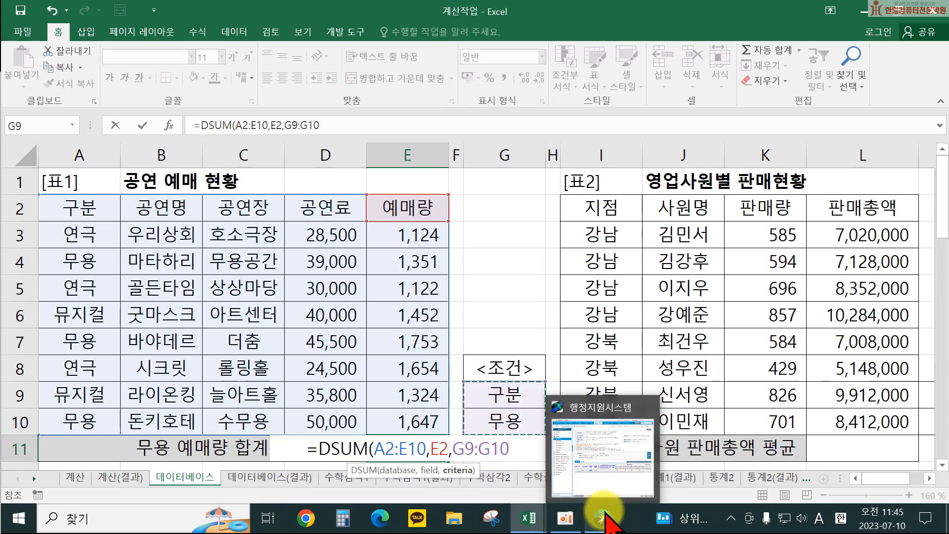
pyautogui.write(')')
pyautogui.press('Return')
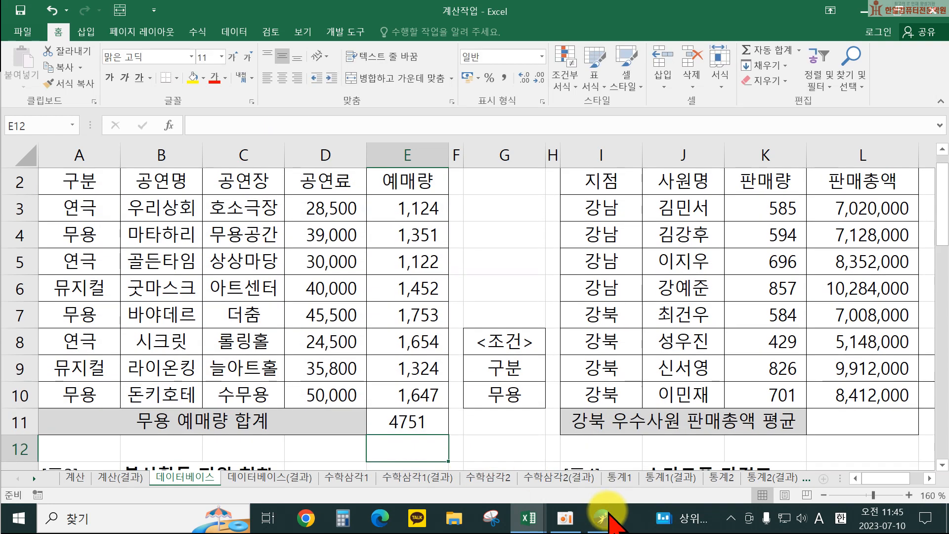
# Append &"매" to the DSUM formula in E11 so the 무용 예매량 합계 carries the unit, and recheck the formula
pyautogui.click(419, 422)
pyautogui.doubleClick(419, 421)
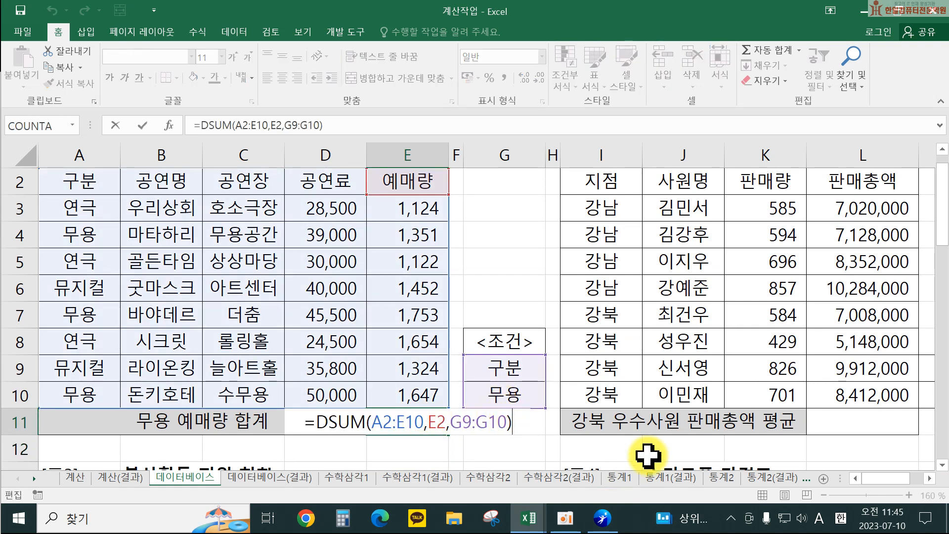
pyautogui.press('Return')
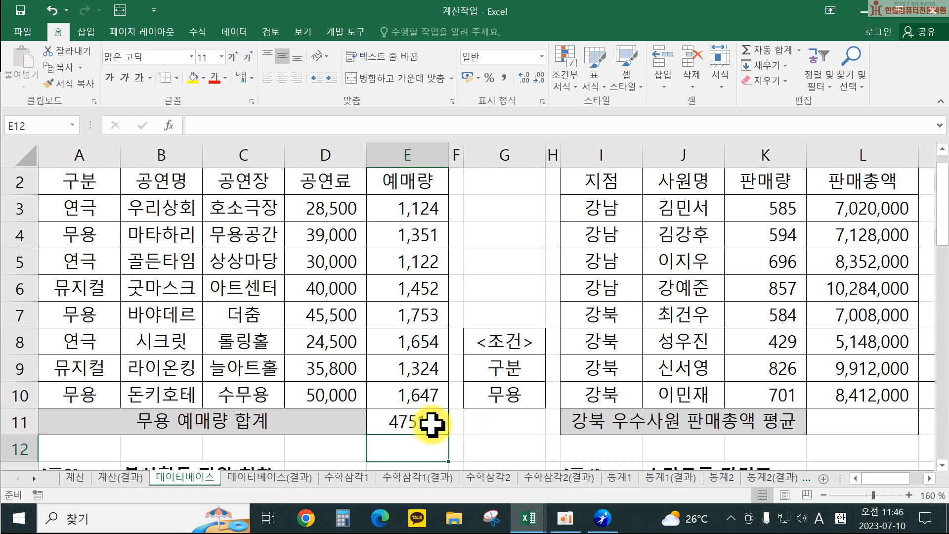
pyautogui.doubleClick(408, 421)
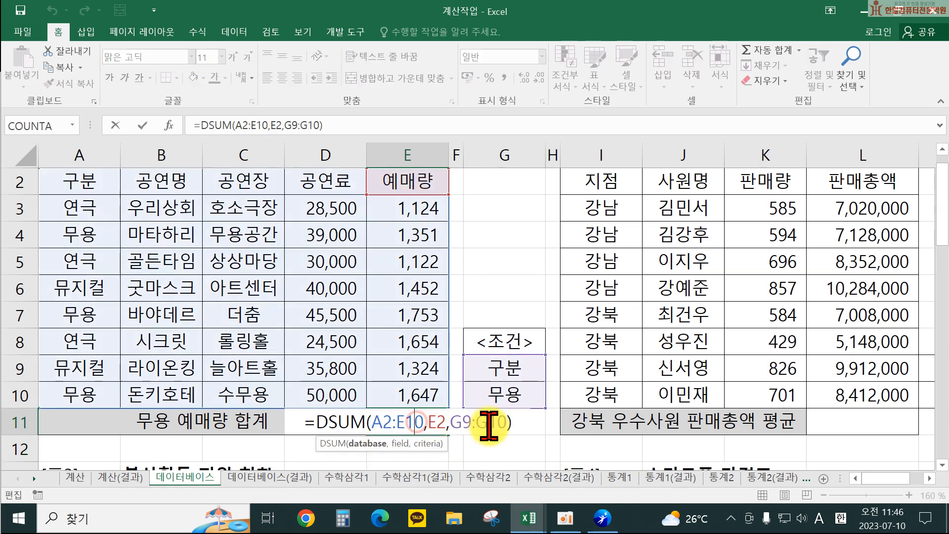
pyautogui.click(516, 420)
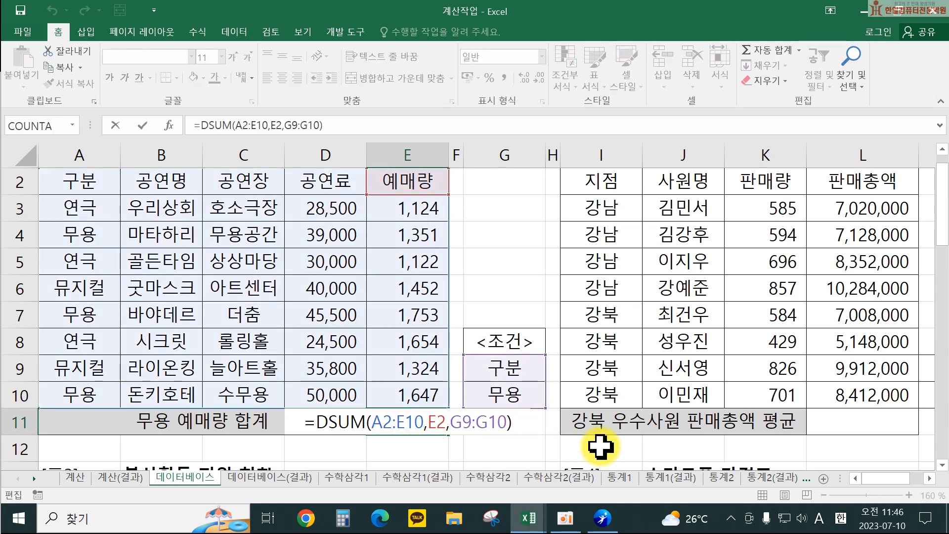
pyautogui.write('&"')
pyautogui.press('Hangul')
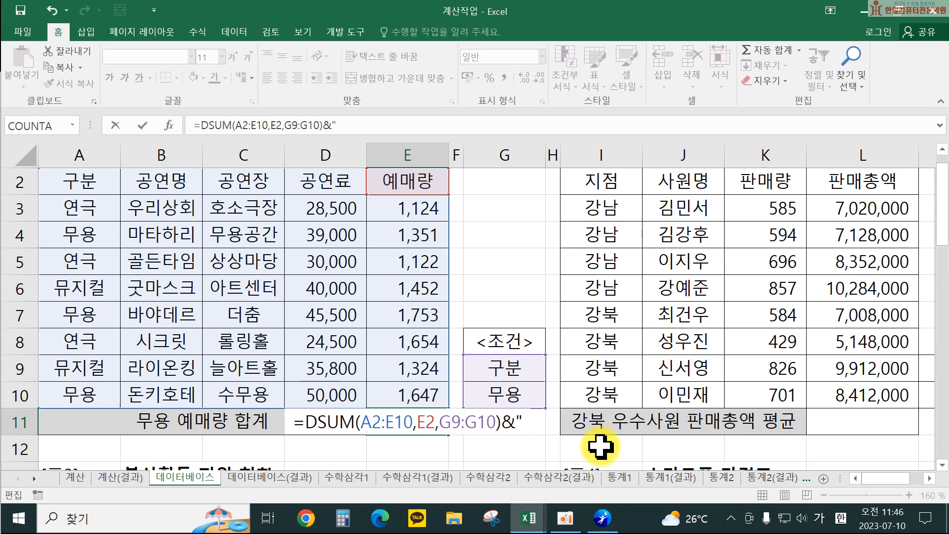
pyautogui.write('매')
pyautogui.write('"')
pyautogui.press('Return')
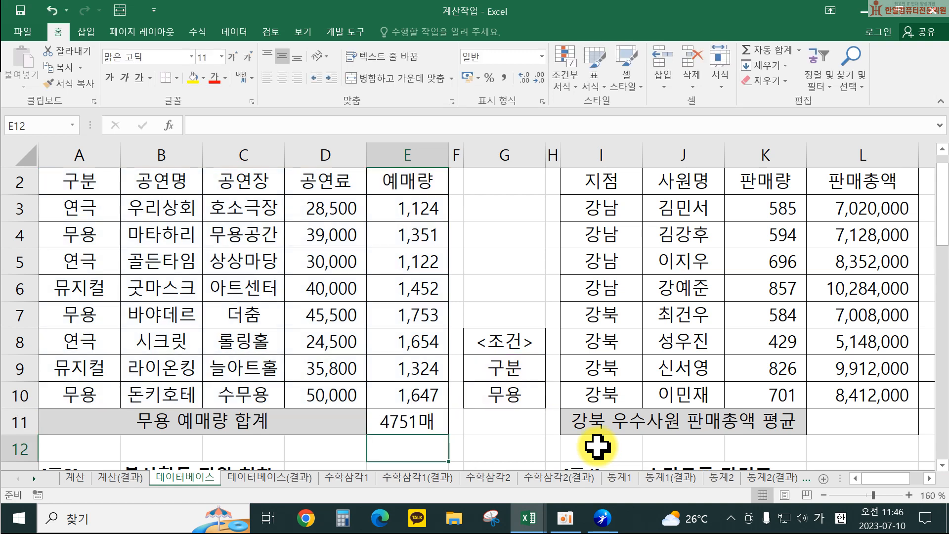
pyautogui.doubleClick(435, 423)
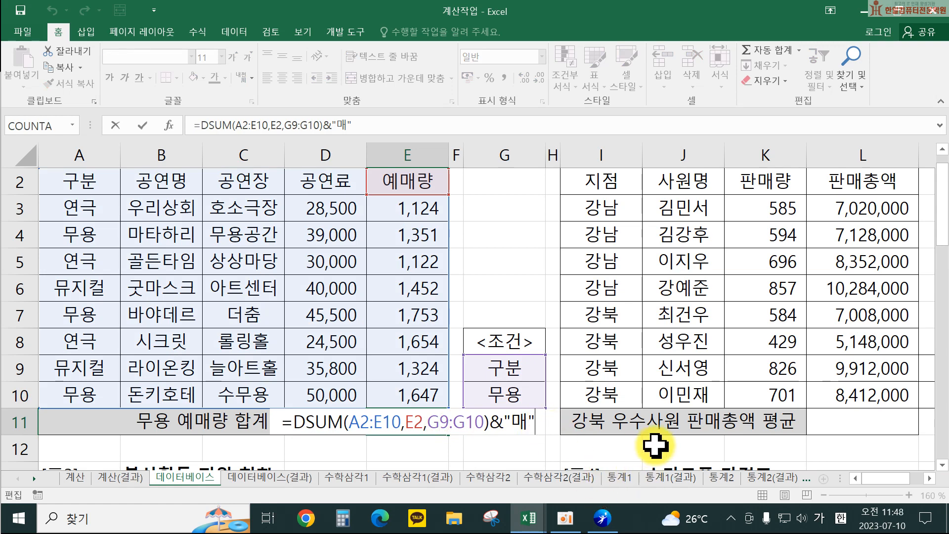
pyautogui.click(771, 450)
# Enter the 지점 header and the 강북 condition in the criteria cells M9:M10 beside [표2]
pyautogui.click(929, 478)
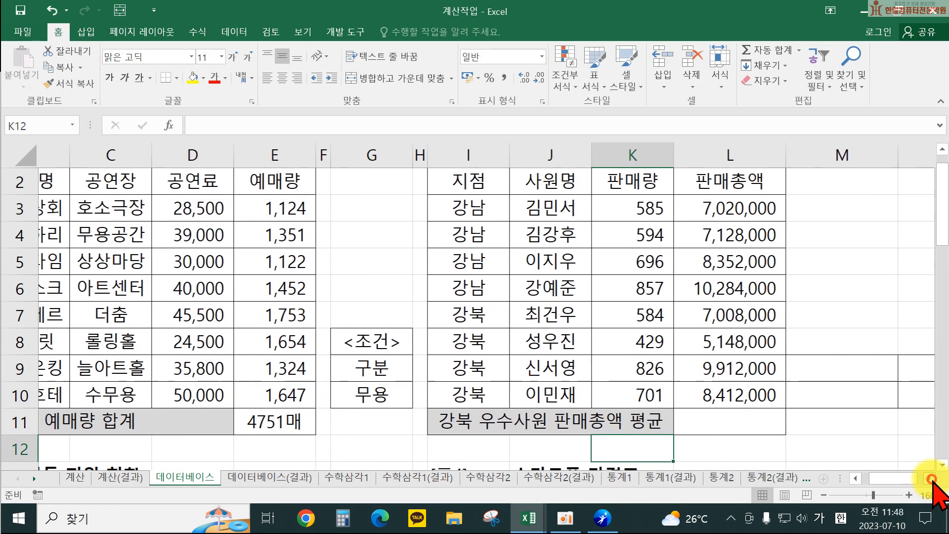
pyautogui.click(929, 478)
pyautogui.scroll(1, 849, 416)
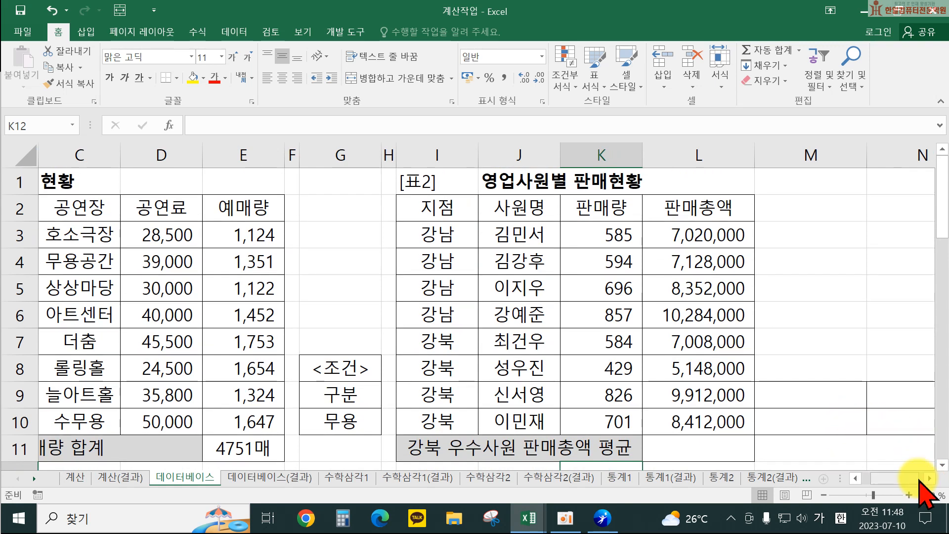
pyautogui.click(929, 478)
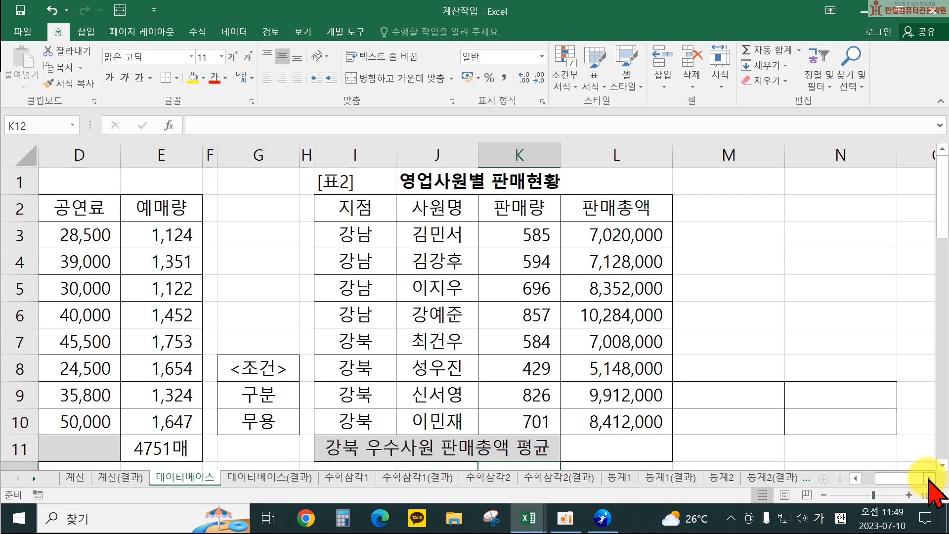
pyautogui.click(710, 390)
pyautogui.write('지점')
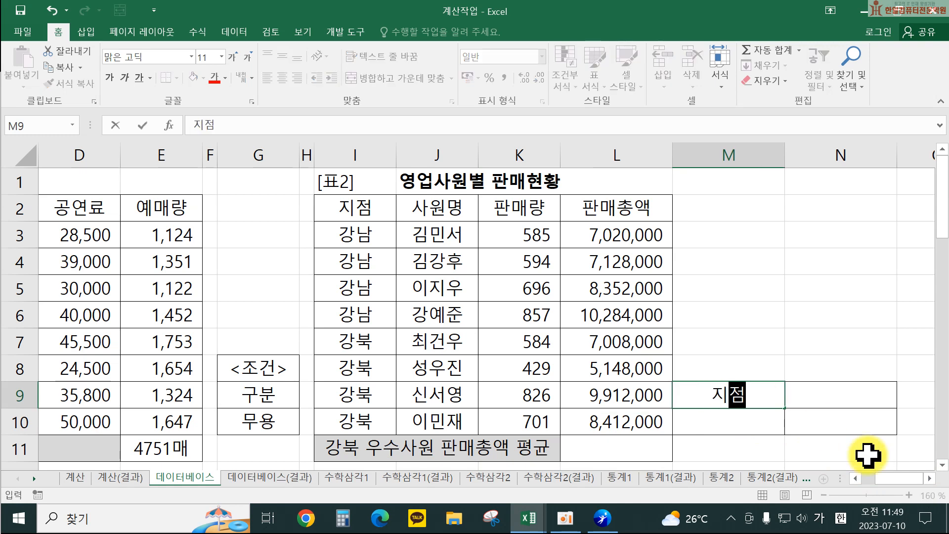
pyautogui.press('Return')
pyautogui.write('강북')
pyautogui.press('Tab')
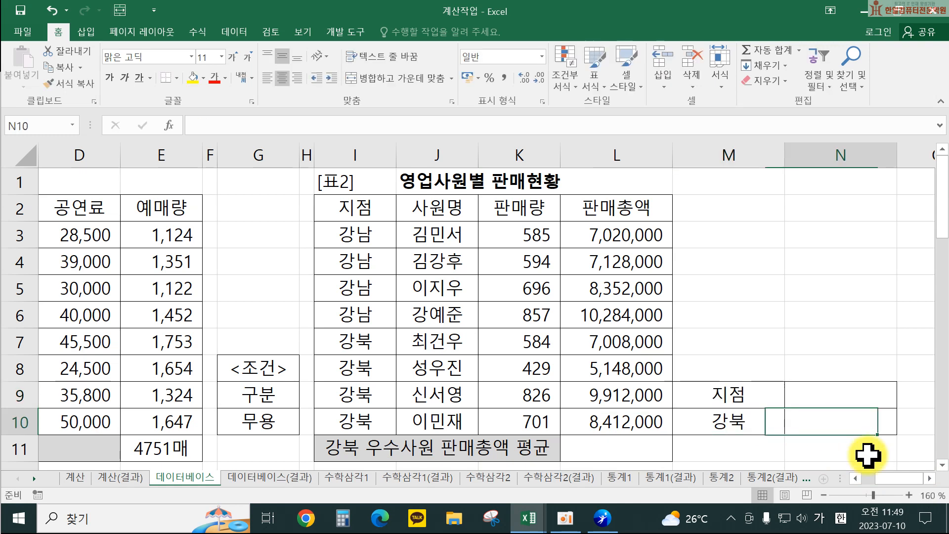
# Add the 판매량 header in N9 and the condition >=700 in N10 of the [표2] criteria range
pyautogui.press('Up')
pyautogui.write('파ㄴ매량')
pyautogui.press('Return')
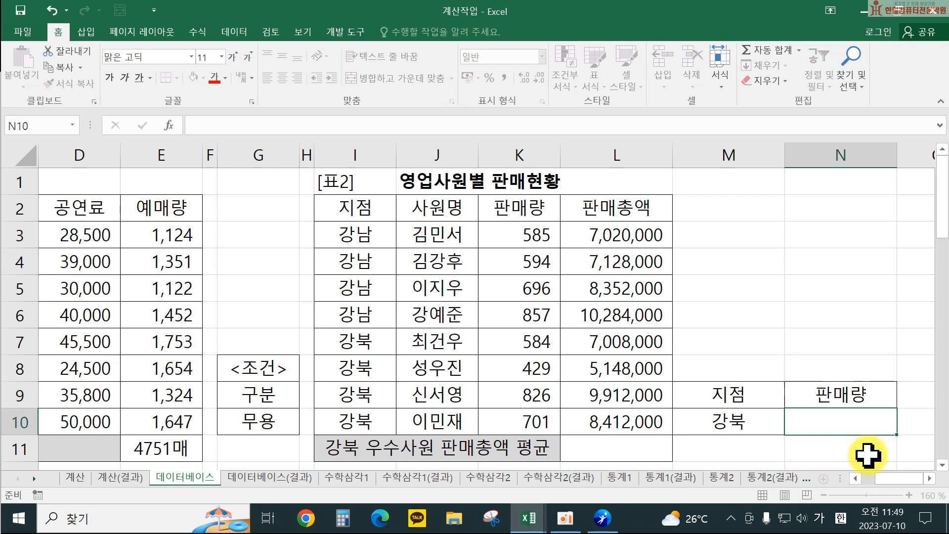
pyautogui.write('>=700')
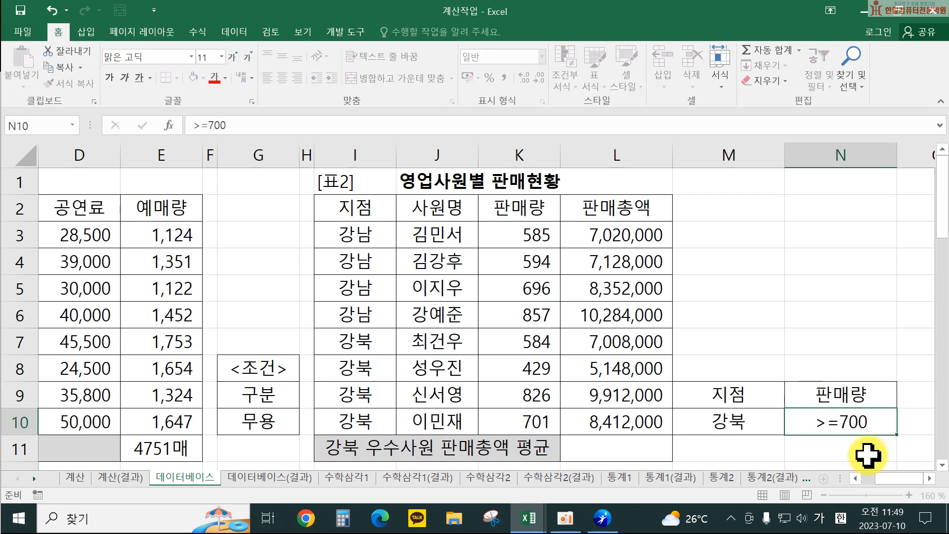
pyautogui.press('Return')
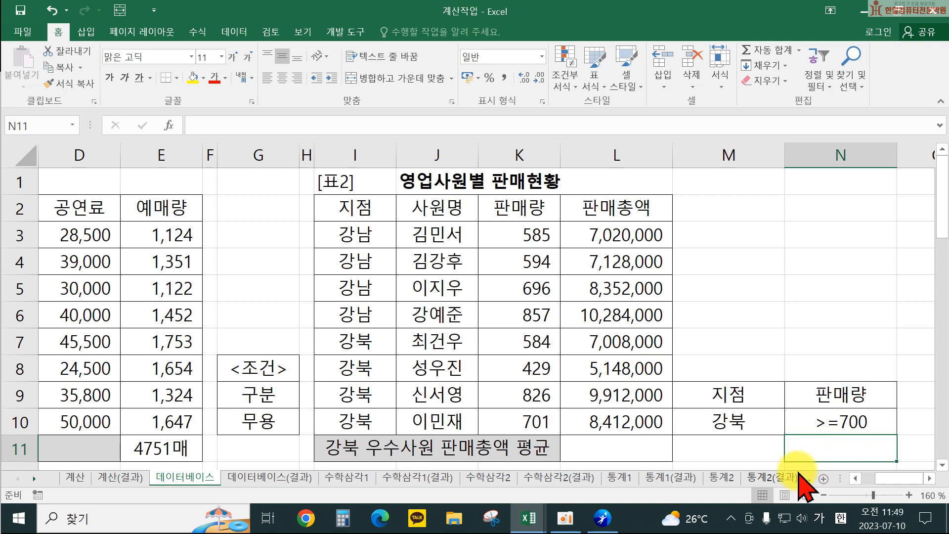
# Begin a DAVERAGE formula for 강북 우수사원 판매총액 평균 in L11 with I2:L10 as the database range
pyautogui.click(585, 452)
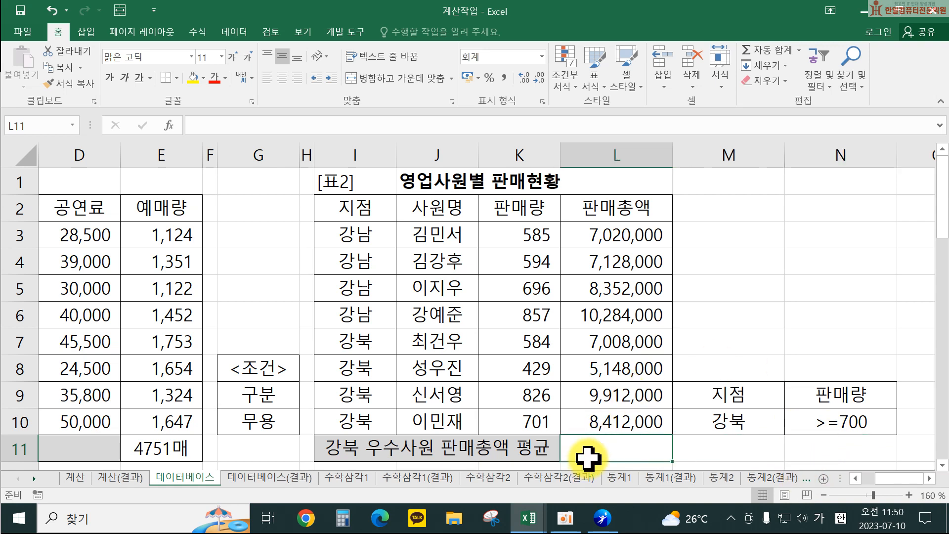
pyautogui.write('=')
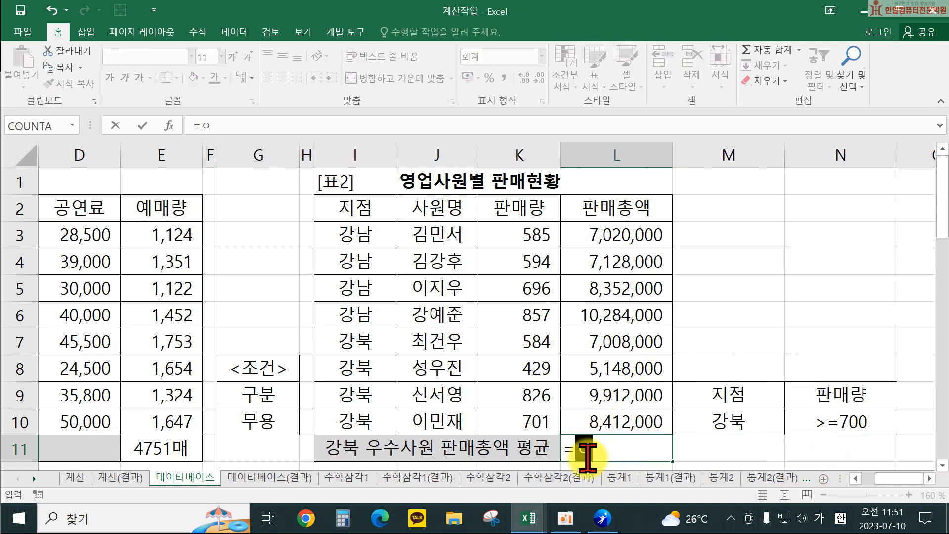
pyautogui.write('dave')
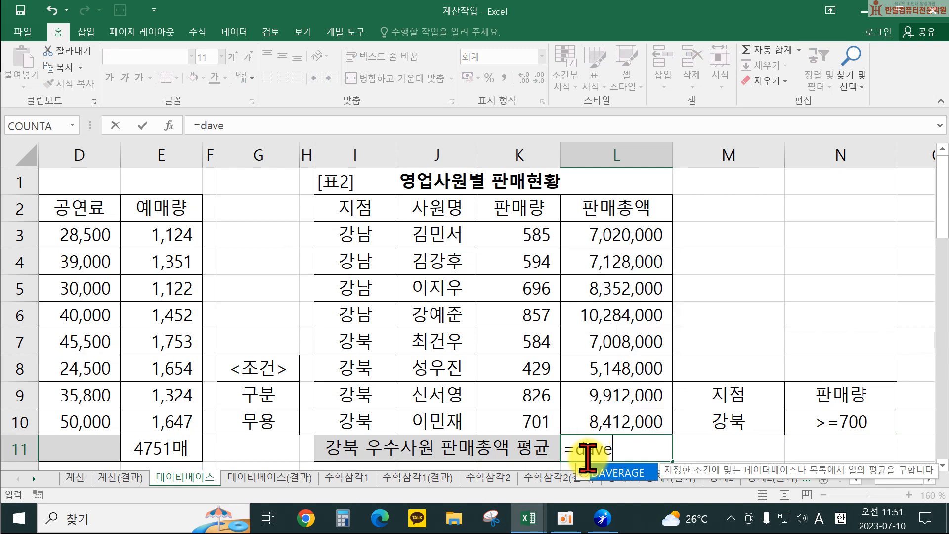
pyautogui.press('Tab')
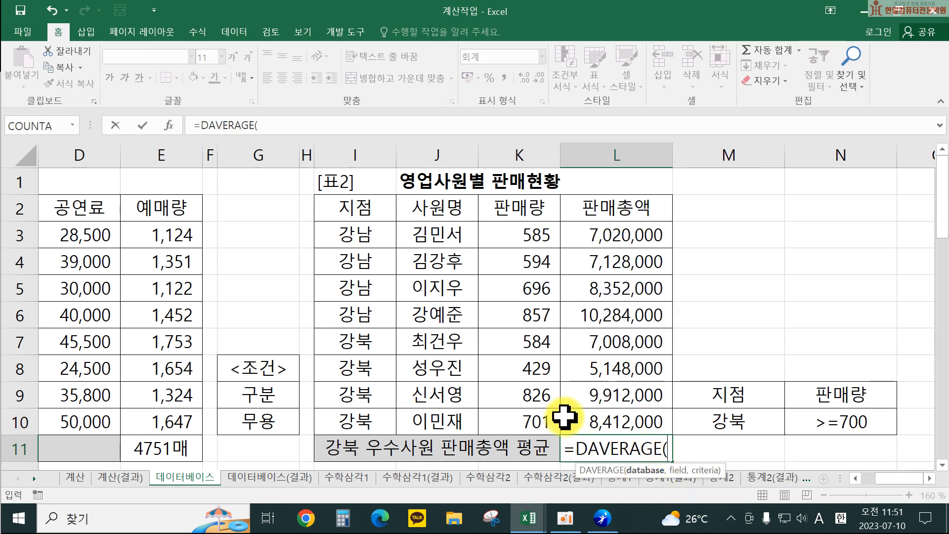
pyautogui.moveTo(351, 209); pyautogui.dragTo(631, 421)
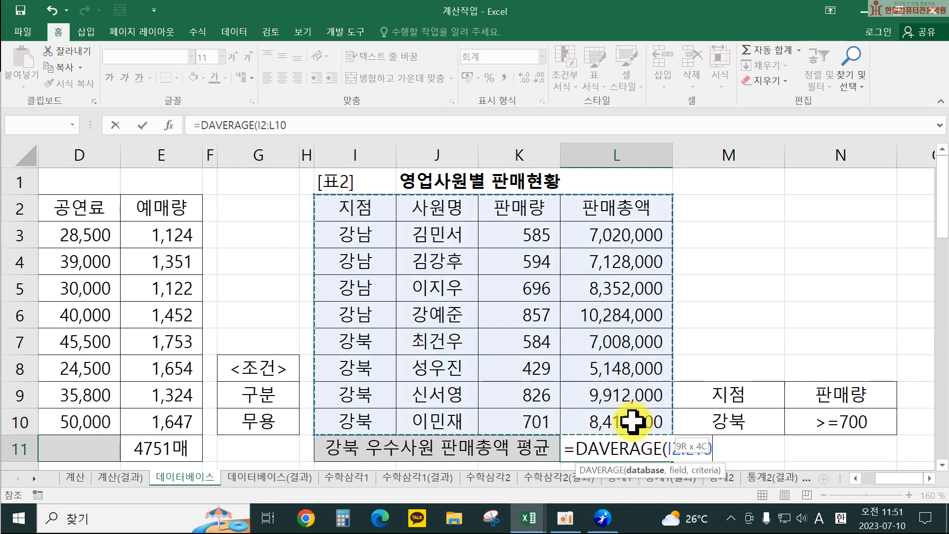
pyautogui.write(',')
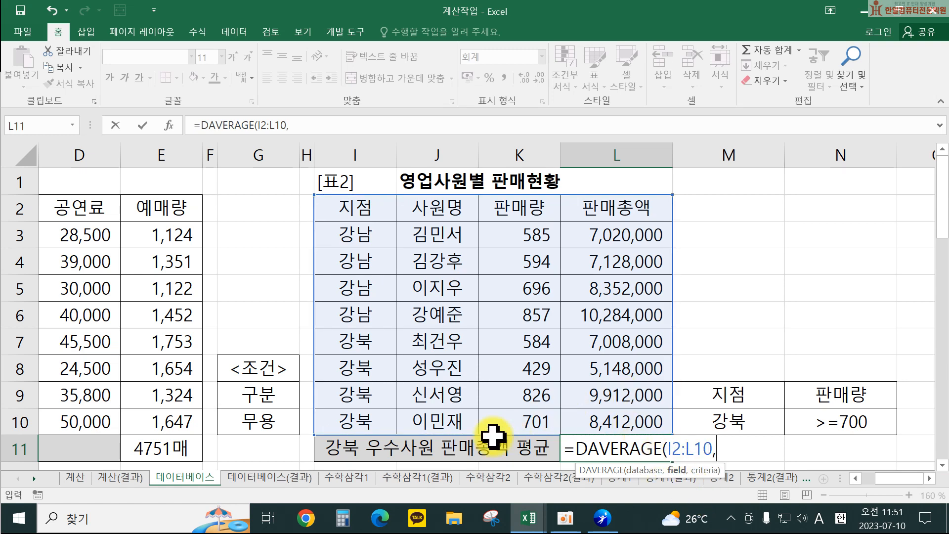
# Complete the DAVERAGE formula in L11 with L2 as the field and M9:N10 as the criteria, and recheck it
pyautogui.click(591, 210)
pyautogui.write(',')
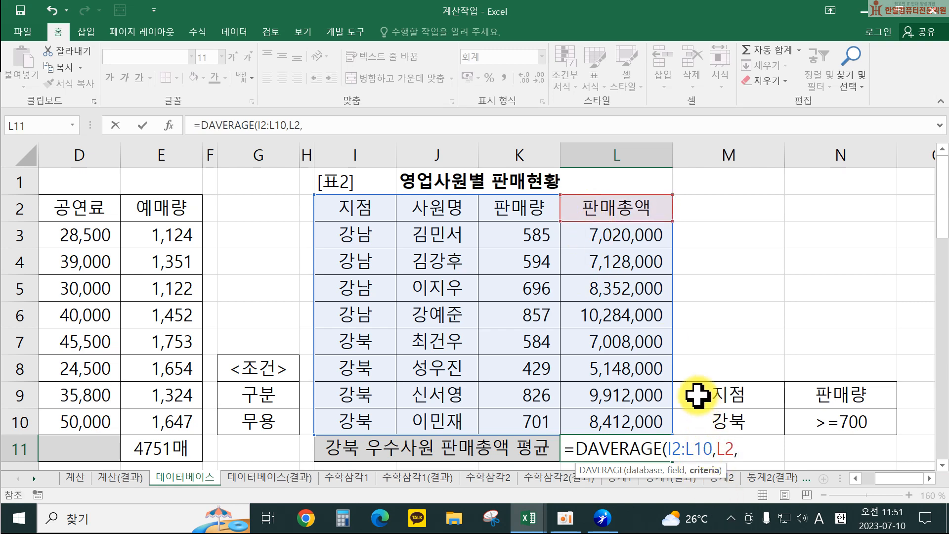
pyautogui.moveTo(696, 394); pyautogui.dragTo(860, 420)
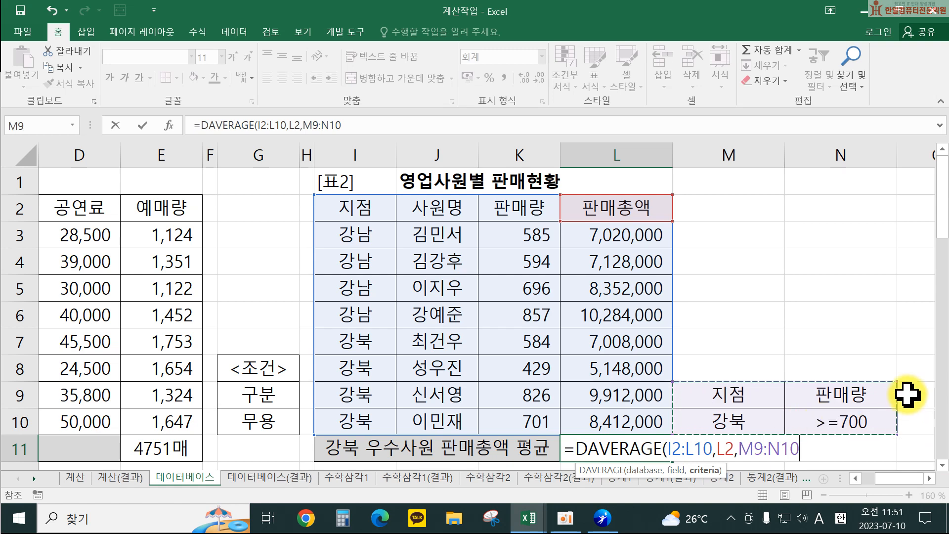
pyautogui.write(')')
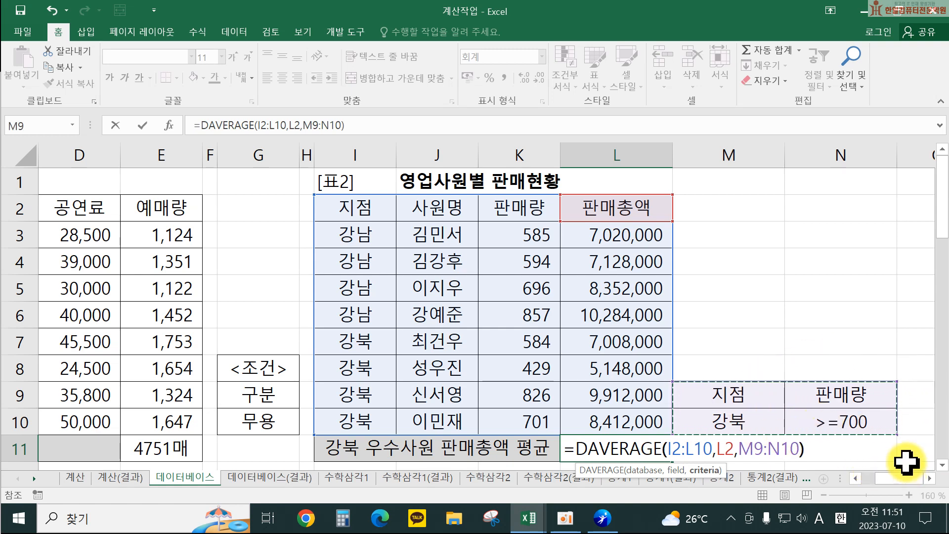
pyautogui.press('Return')
pyautogui.doubleClick(663, 421)
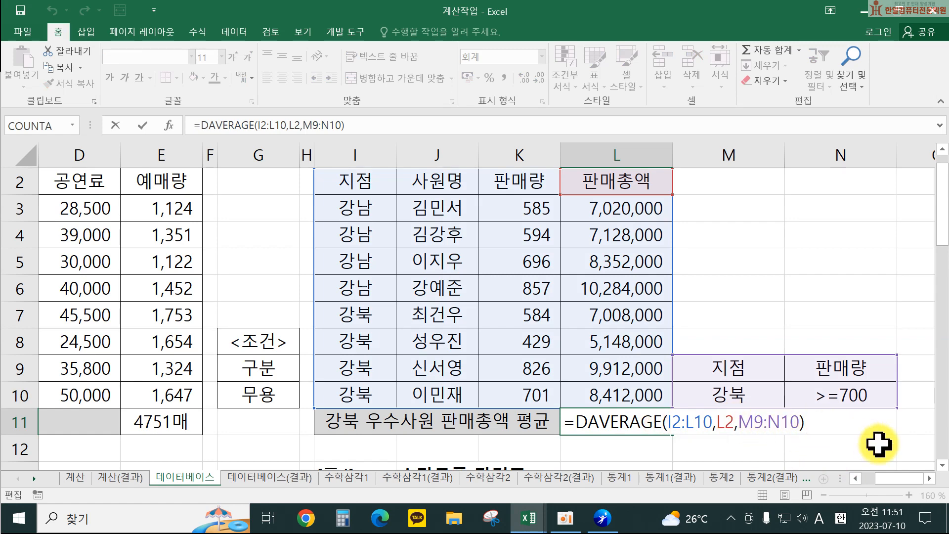
pyautogui.press('Return')
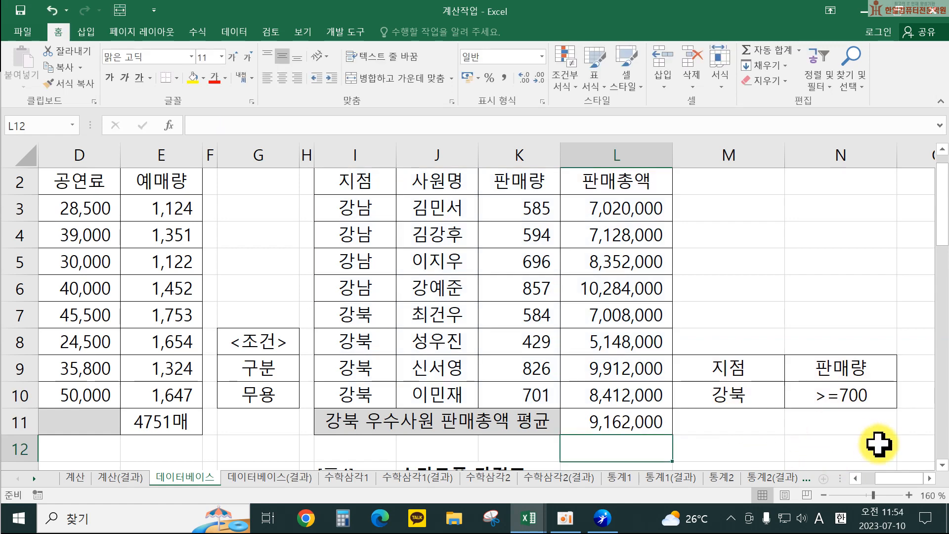
# Examine the [표3] 봉사활동 지원 현황 table with its 사랑의집에 지원한 홍보부 사원수 result cell and blank criteria cells
pyautogui.moveTo(891, 480); pyautogui.dragTo(859, 479)
pyautogui.scroll(-4, 484, 407)
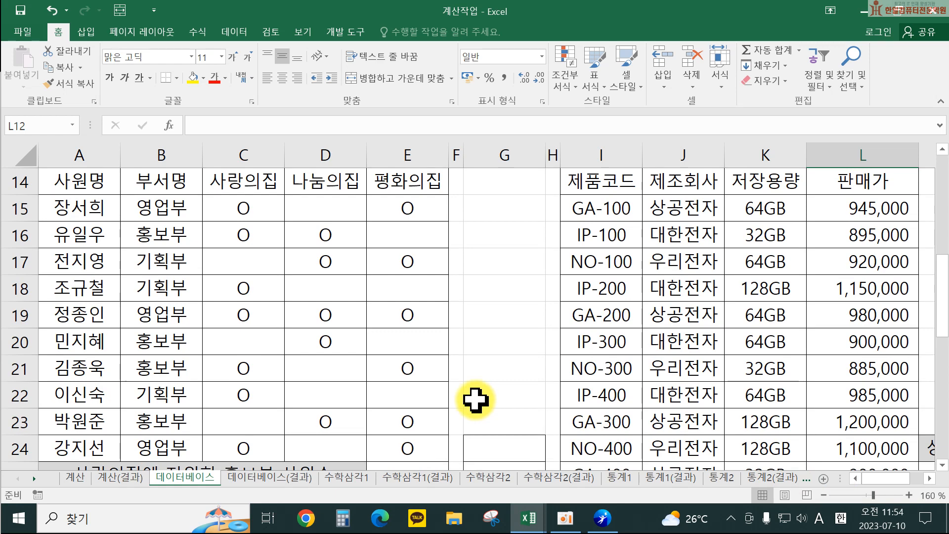
pyautogui.scroll(1, 476, 401)
pyautogui.keyDown('ctrl'); pyautogui.scroll(-1, 474, 396); pyautogui.keyUp('ctrl')
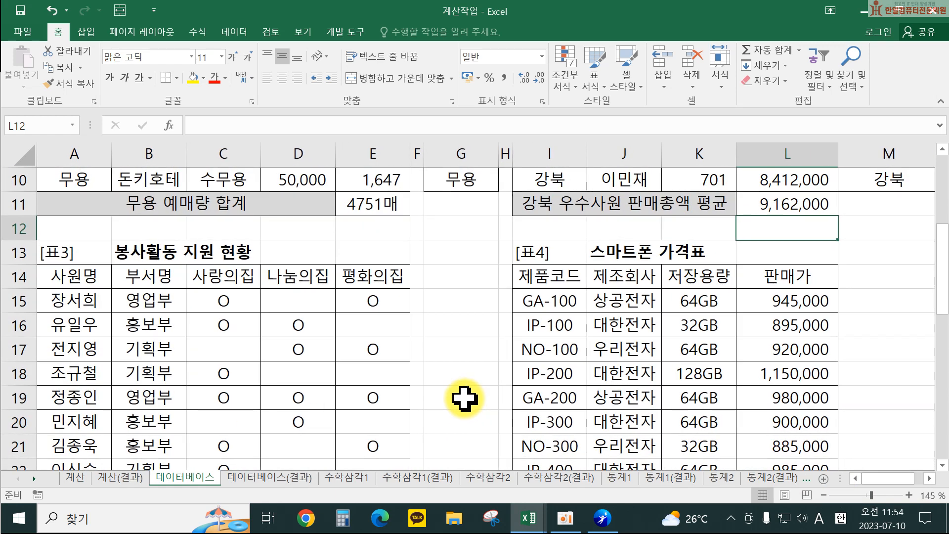
pyautogui.scroll(-1, 403, 401)
pyautogui.scroll(-1, 409, 395)
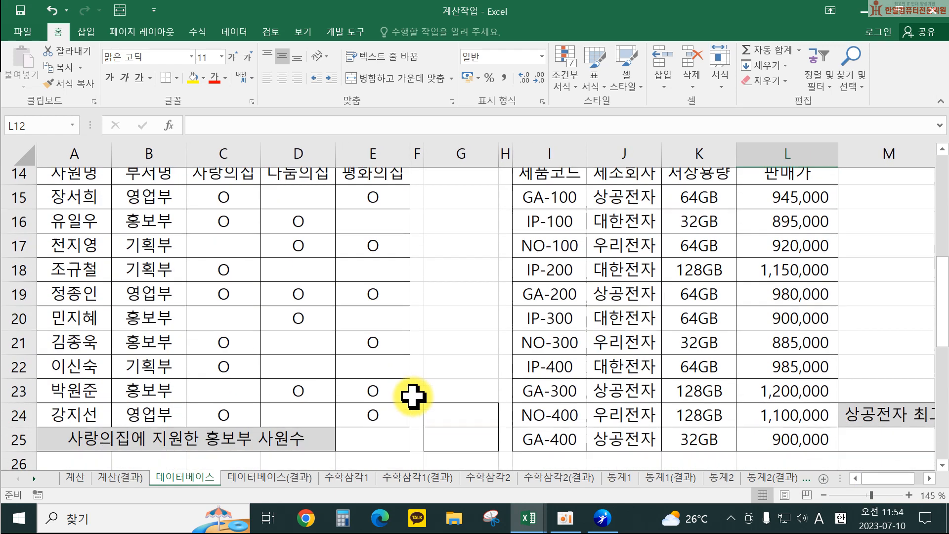
pyautogui.scroll(1, 390, 378)
pyautogui.keyDown('ctrl'); pyautogui.scroll(-1, 389, 378); pyautogui.keyUp('ctrl')
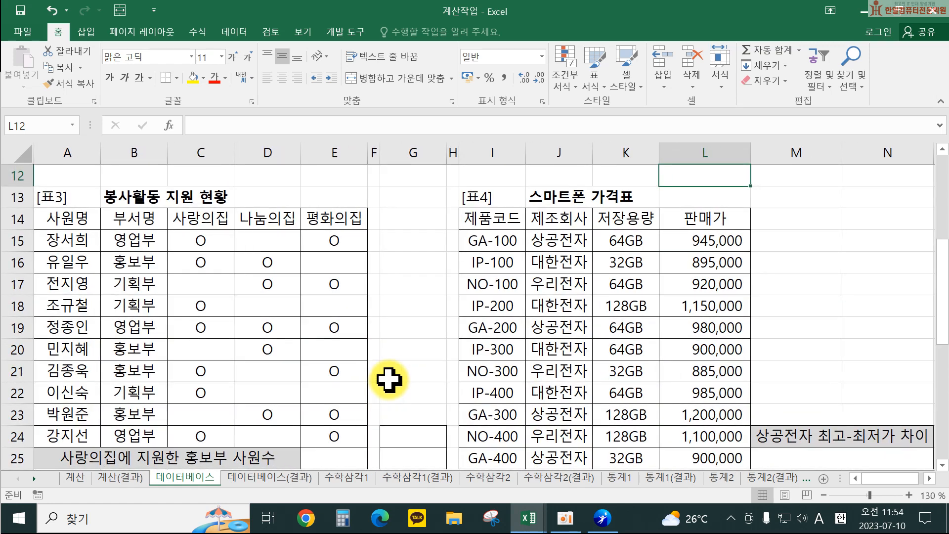
pyautogui.scroll(-1, 374, 390)
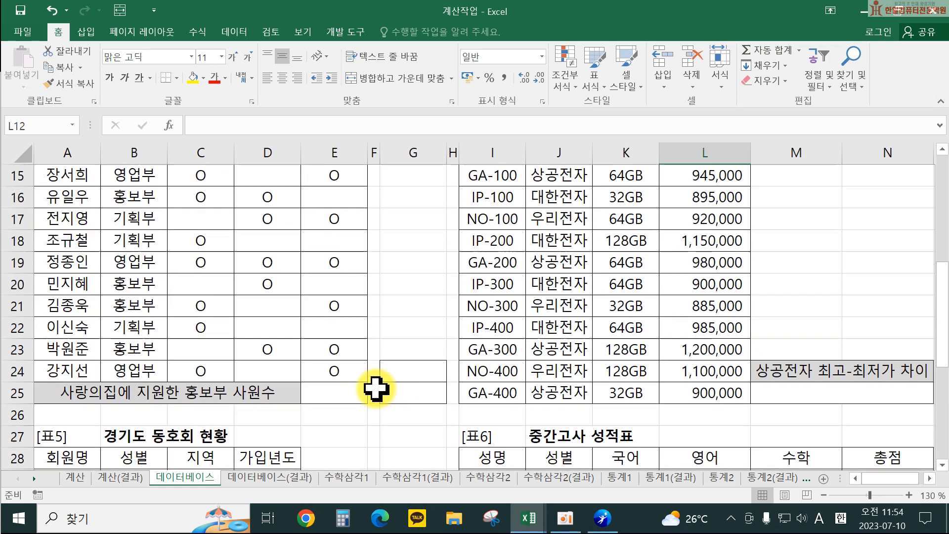
pyautogui.scroll(1, 372, 388)
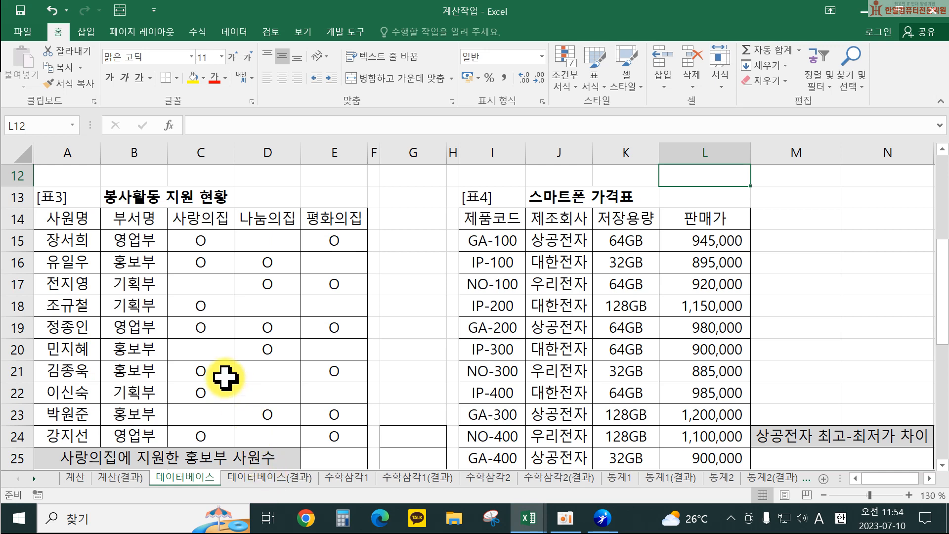
pyautogui.scroll(-1, 306, 370)
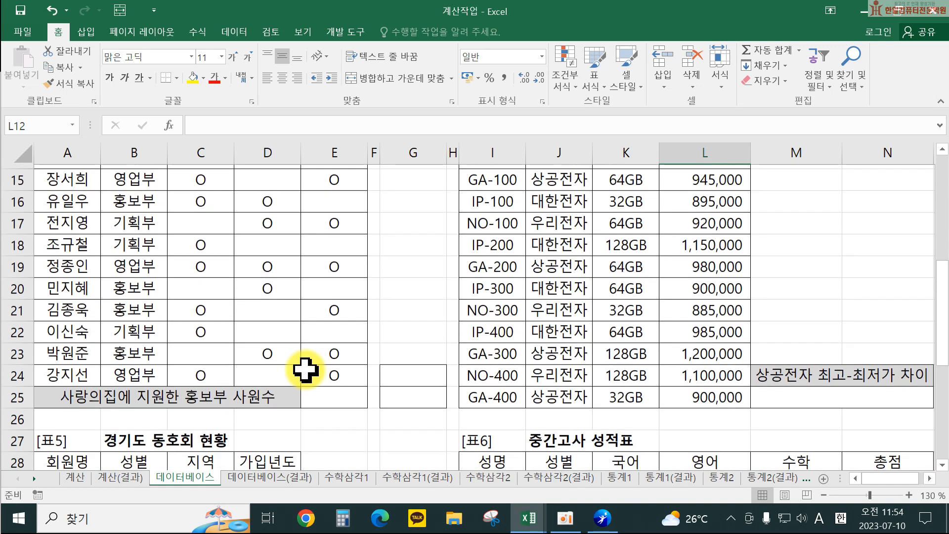
pyautogui.scroll(2, 339, 389)
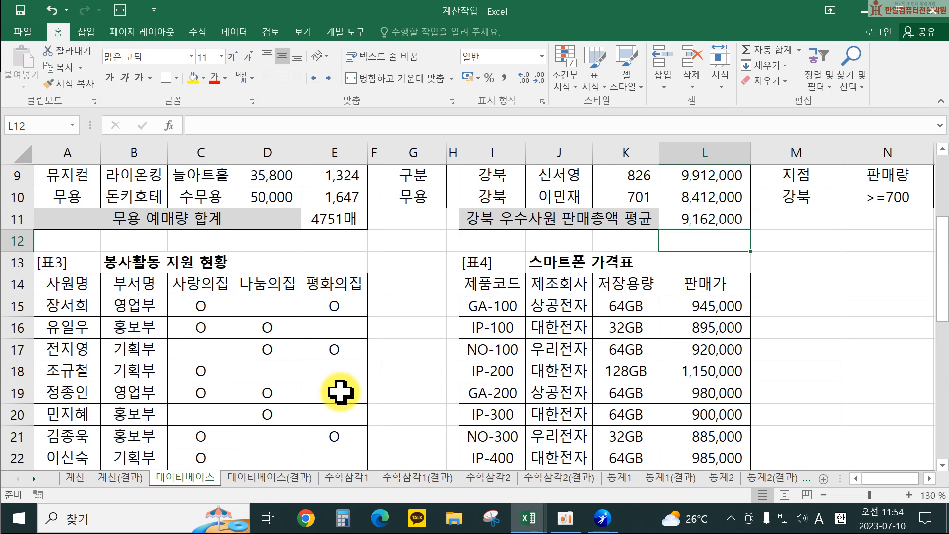
pyautogui.scroll(-1, 313, 395)
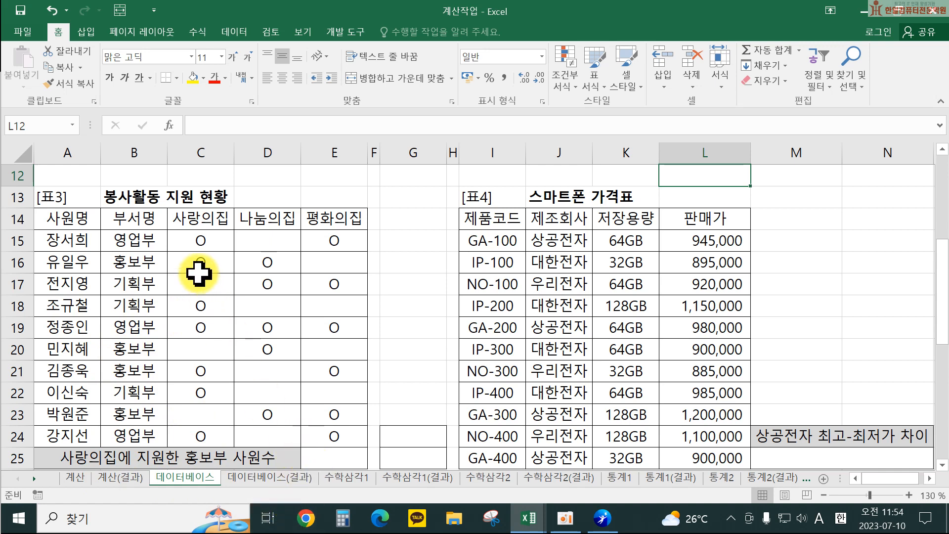
# Copy the 부서명 header and a 홍보부 entry from [표3] into G24:G25 as the criteria range
pyautogui.click(133, 222)
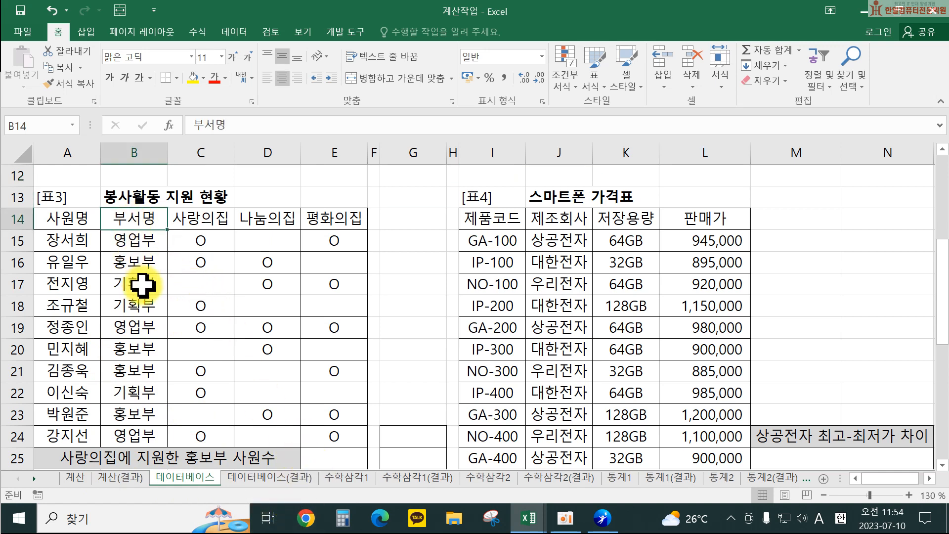
pyautogui.keyDown('ctrl'); pyautogui.click(136, 262); pyautogui.keyUp('ctrl')
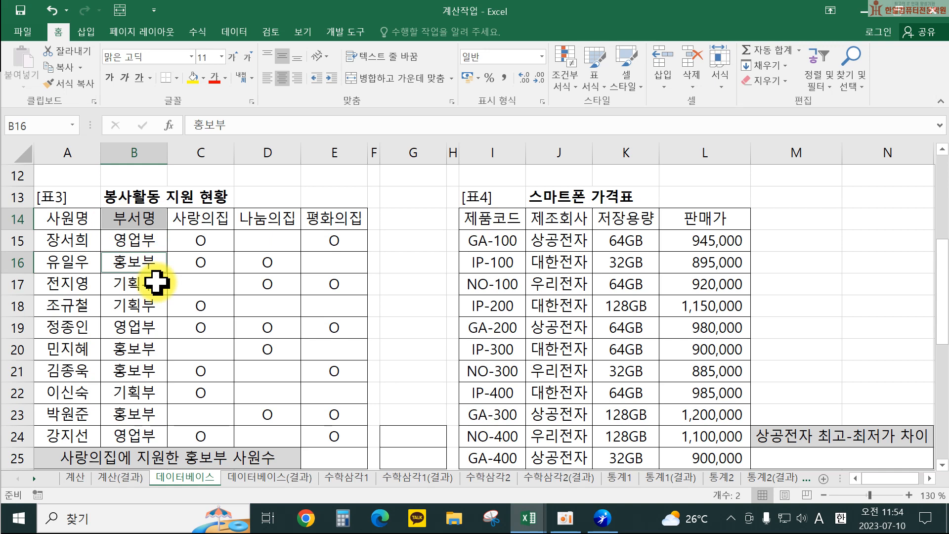
pyautogui.hotkey('ctrl', 'c')
pyautogui.click(399, 439)
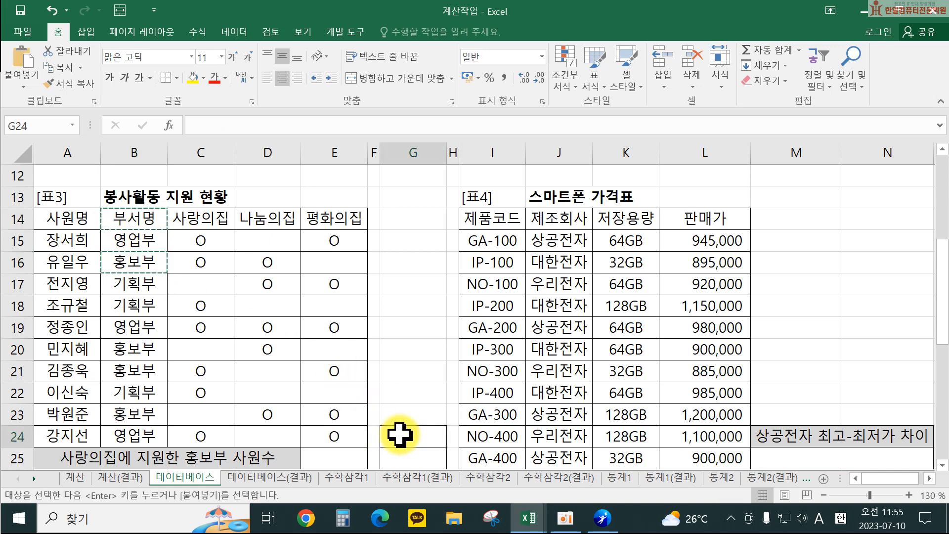
pyautogui.scroll(-1, 415, 430)
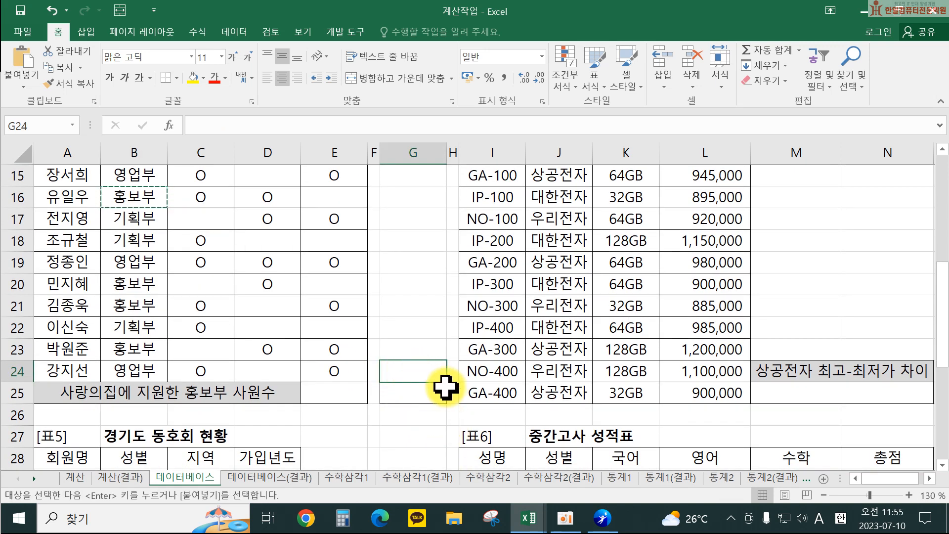
pyautogui.hotkey('ctrl', 'v')
pyautogui.press('Escape')
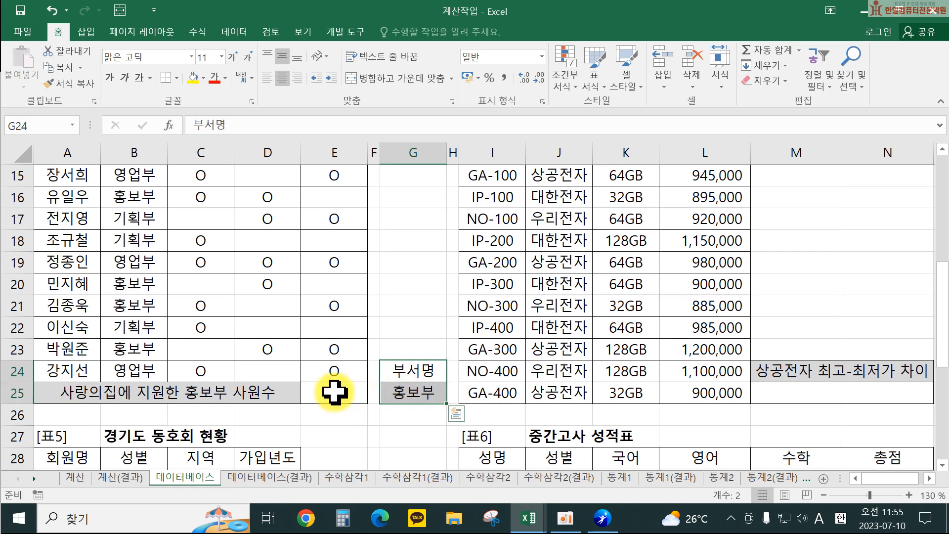
# Begin a DCOUNTA formula for 사랑의집에 지원한 홍보부 사원수 in E25 with A14:E24 as the database range
pyautogui.click(334, 392)
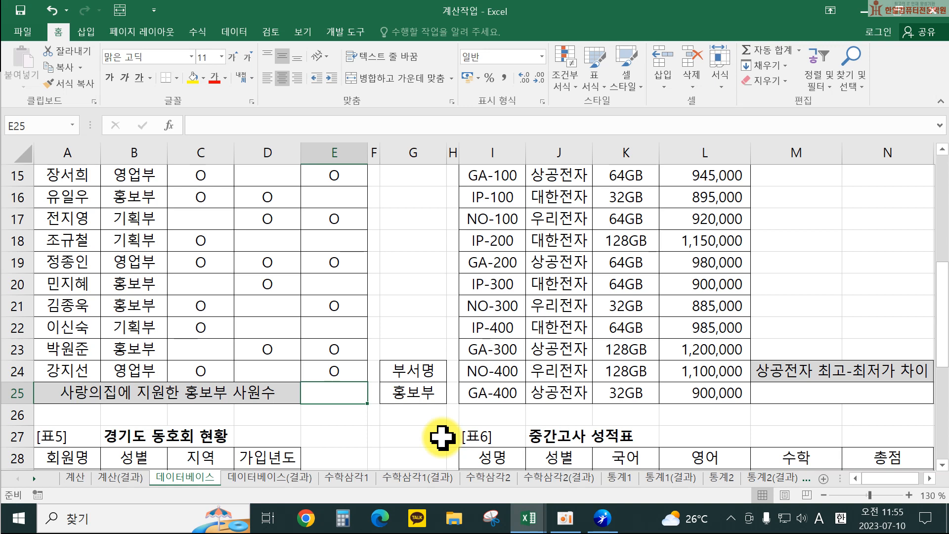
pyautogui.scroll(2, 292, 339)
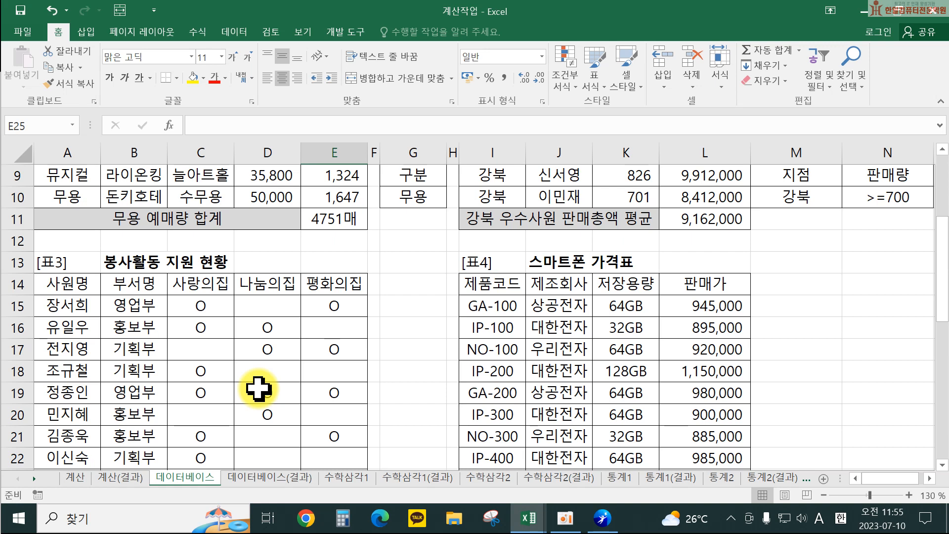
pyautogui.scroll(-2, 257, 435)
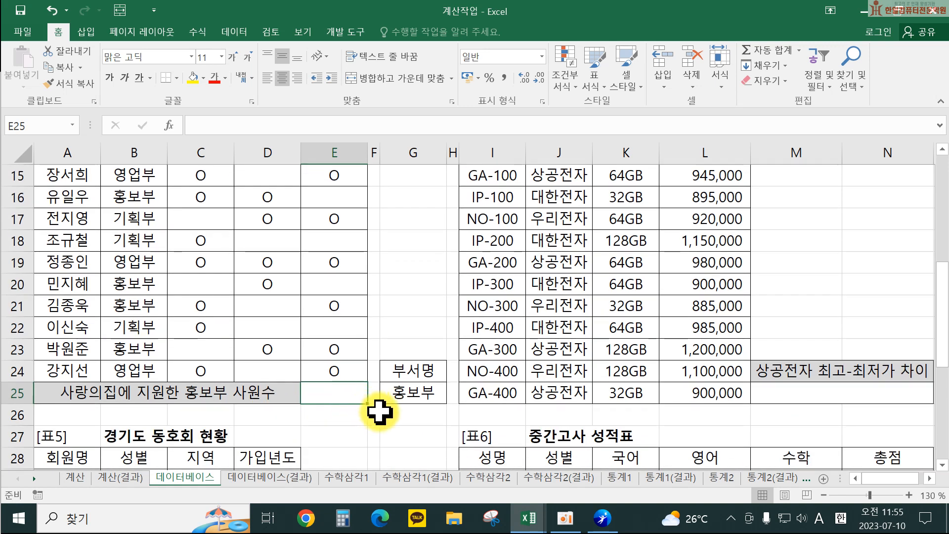
pyautogui.write('=d')
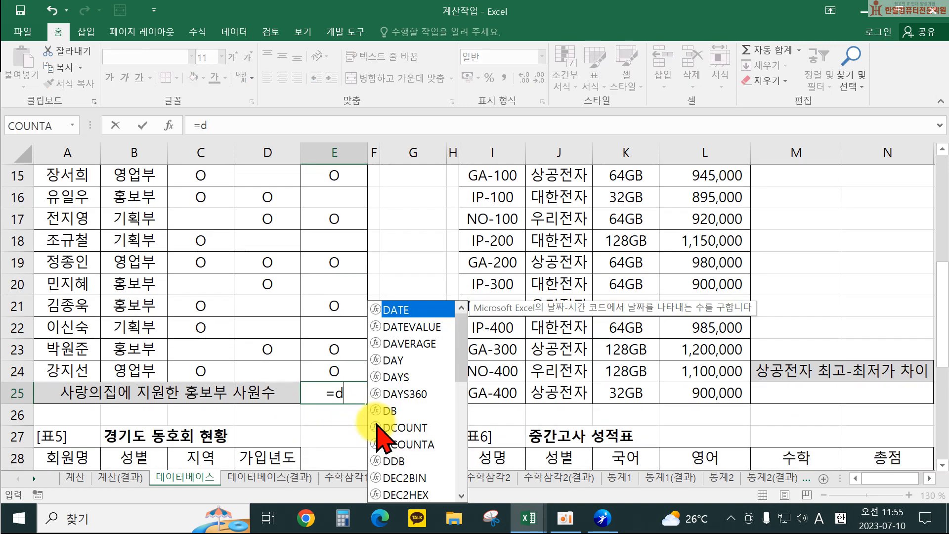
pyautogui.write('c')
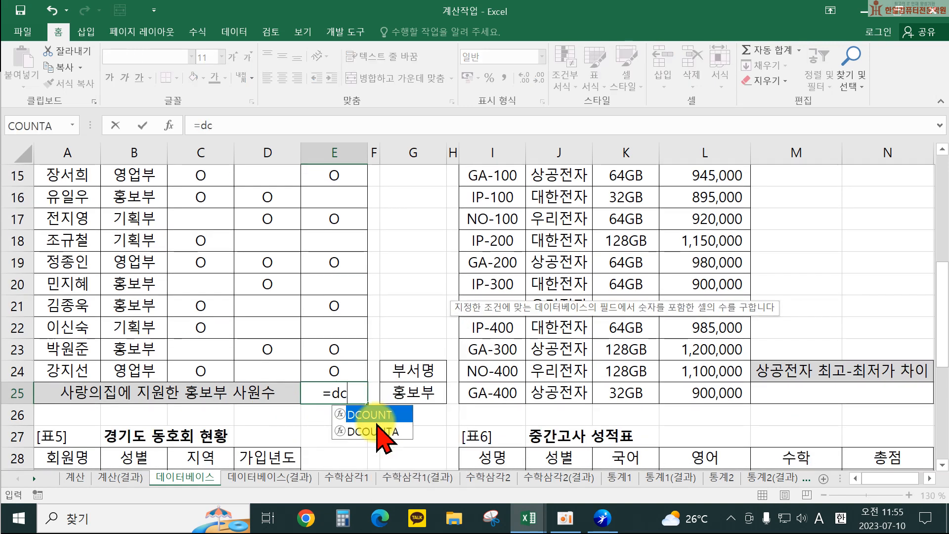
pyautogui.doubleClick(377, 426)
pyautogui.scroll(1, 230, 345)
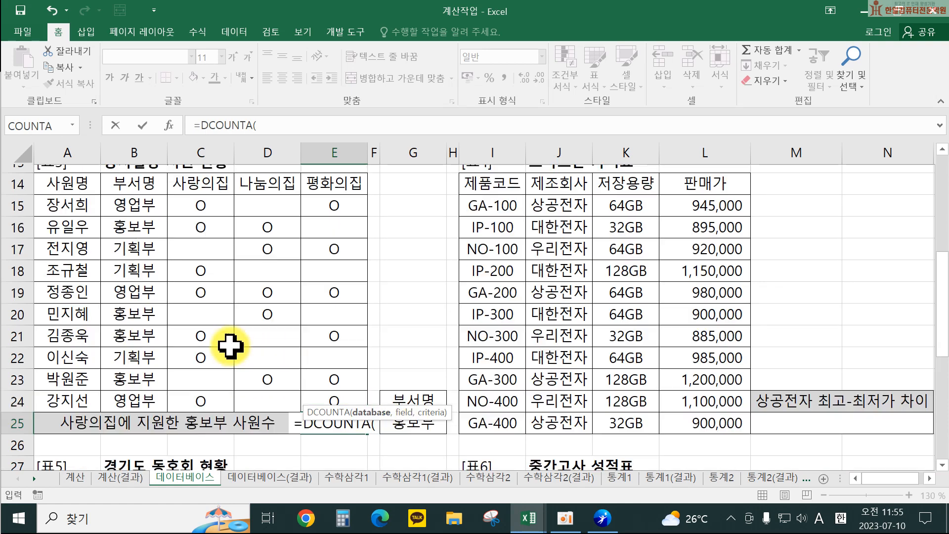
pyautogui.scroll(1, 230, 346)
pyautogui.moveTo(68, 218); pyautogui.dragTo(338, 434)
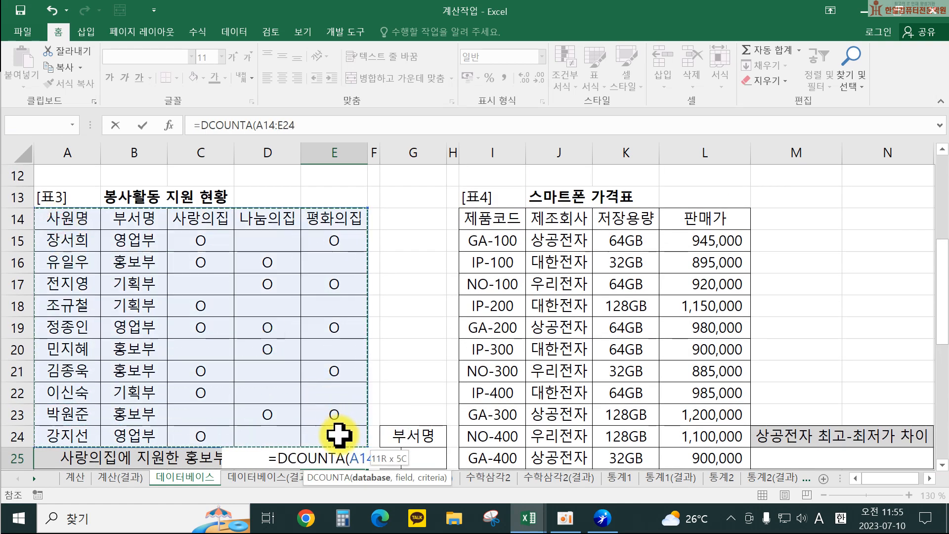
pyautogui.write(',')
# Complete the DCOUNTA formula in E25 with C14 as the field and G24:G25 as the criteria
pyautogui.scroll(-1, 404, 460)
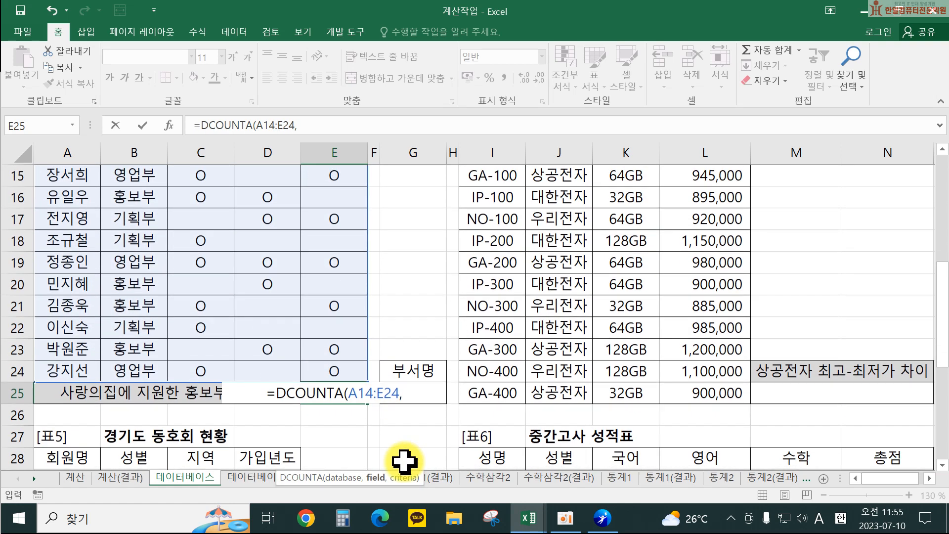
pyautogui.scroll(2, 328, 402)
pyautogui.click(202, 273)
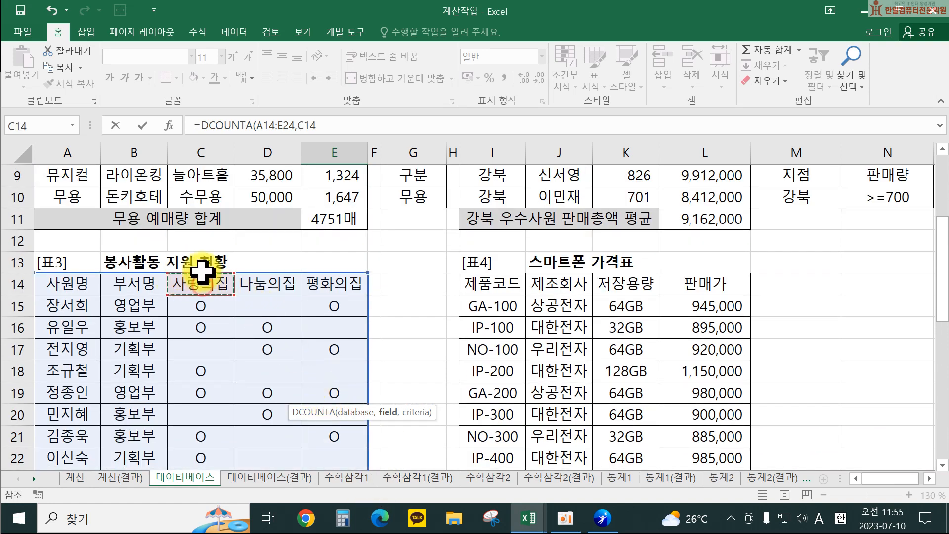
pyautogui.write(',')
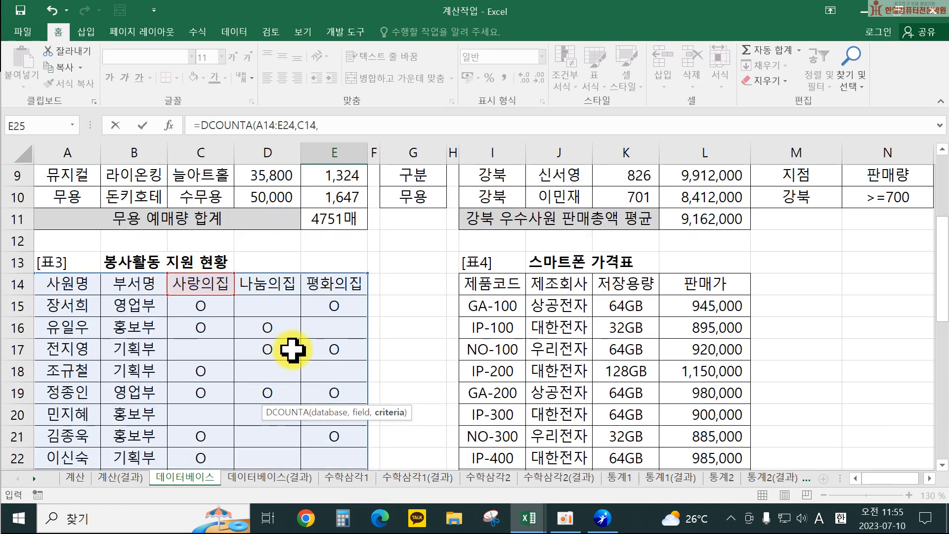
pyautogui.scroll(-2, 291, 350)
pyautogui.moveTo(423, 374); pyautogui.dragTo(423, 390)
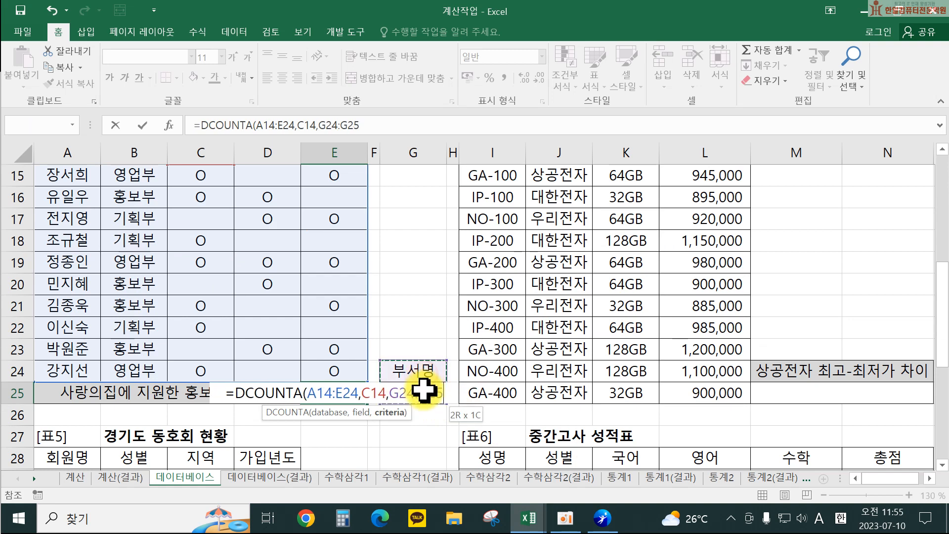
pyautogui.write(')')
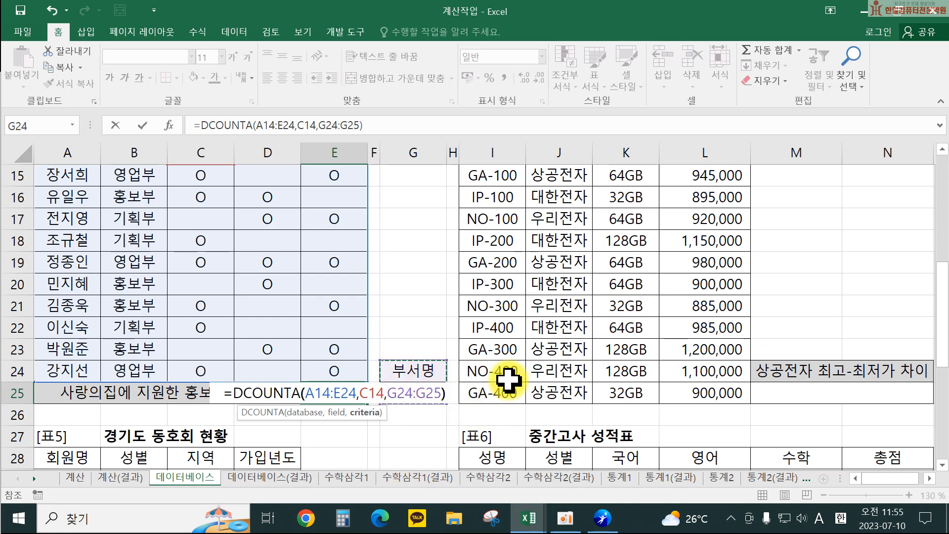
pyautogui.press('Return')
# Append &"명" to the end of the DCOUNTA formula in E25
pyautogui.click(356, 395)
pyautogui.doubleClick(356, 395)
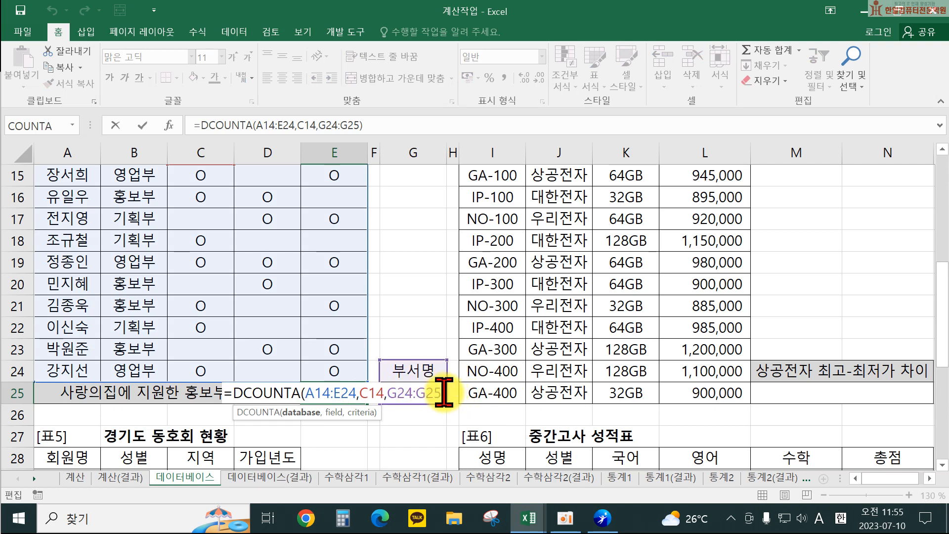
pyautogui.click(444, 391)
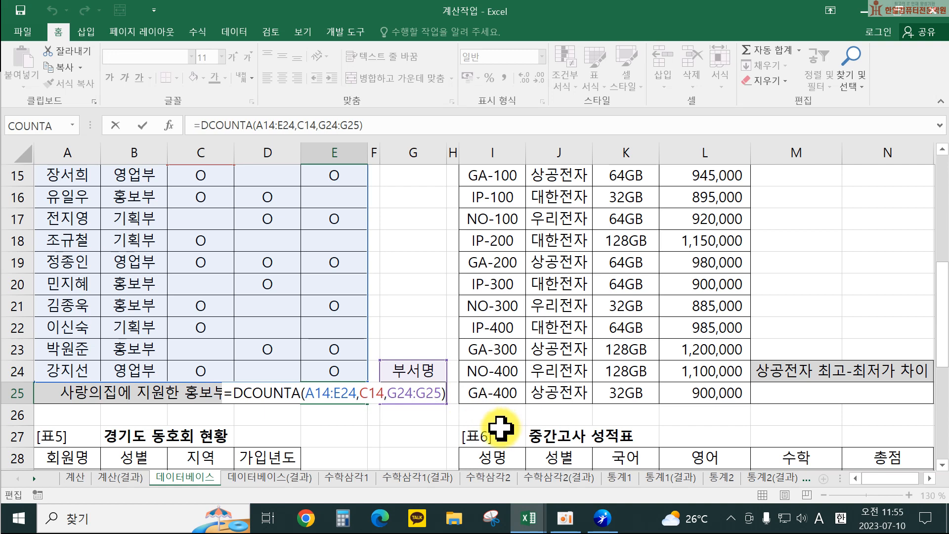
pyautogui.write('&"')
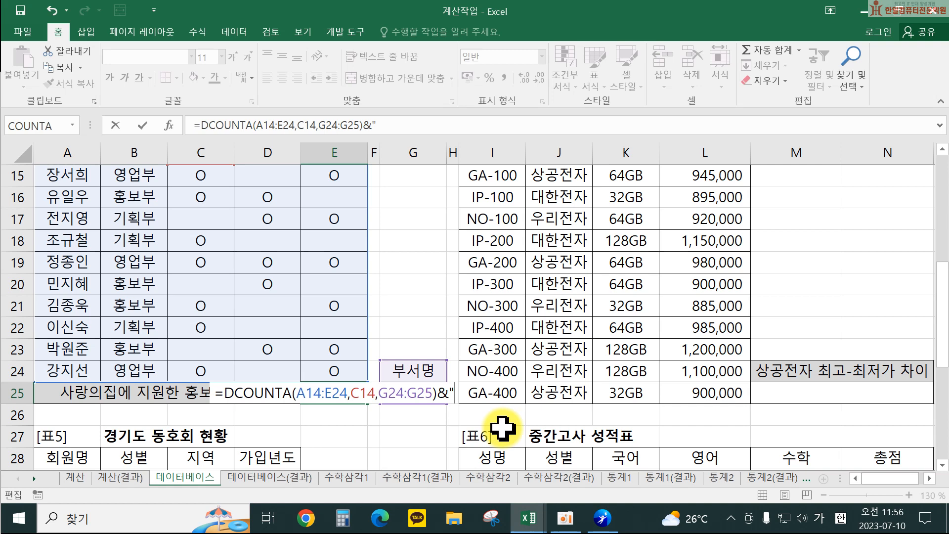
pyautogui.press('Hangul')
pyautogui.write('명"')
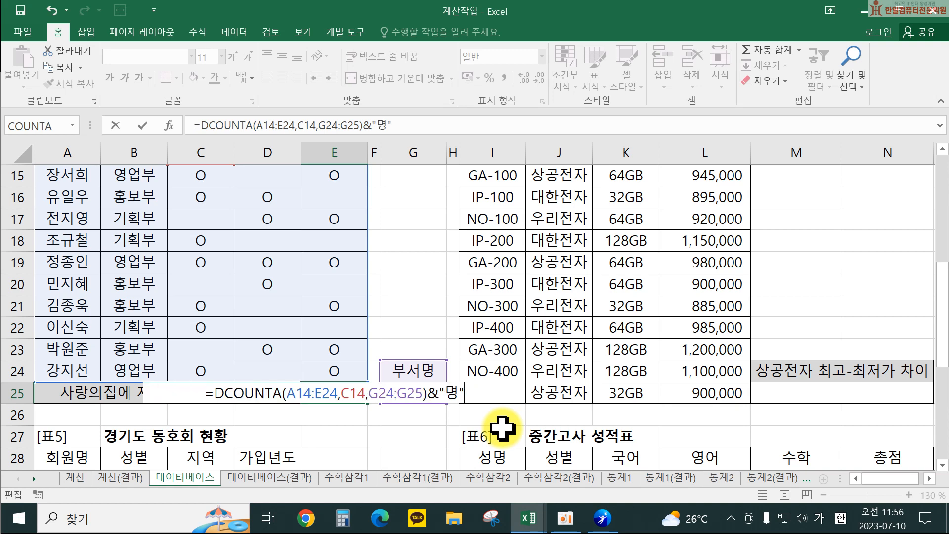
pyautogui.press('Return')
# Recheck the DCOUNTA formula in E25 and close it unchanged
pyautogui.doubleClick(336, 393)
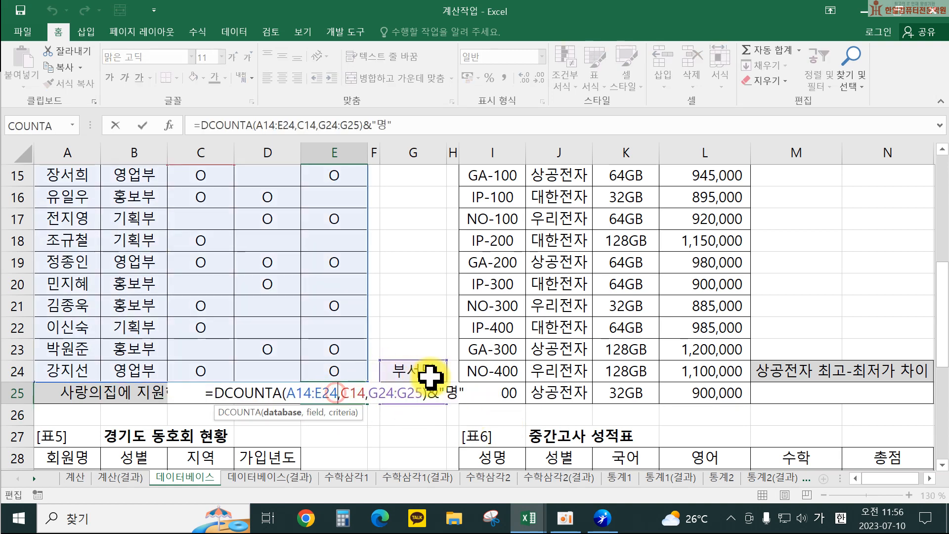
pyautogui.click(467, 393)
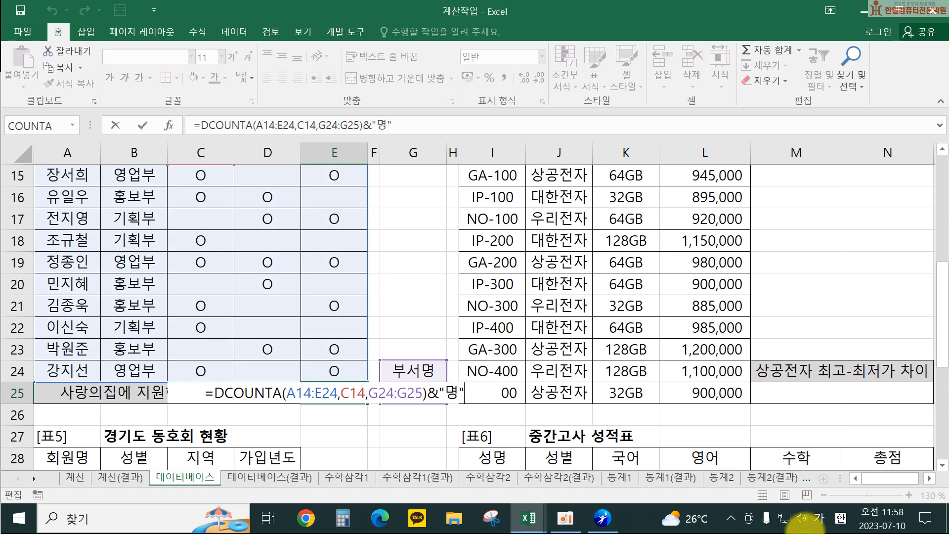
pyautogui.click(930, 477)
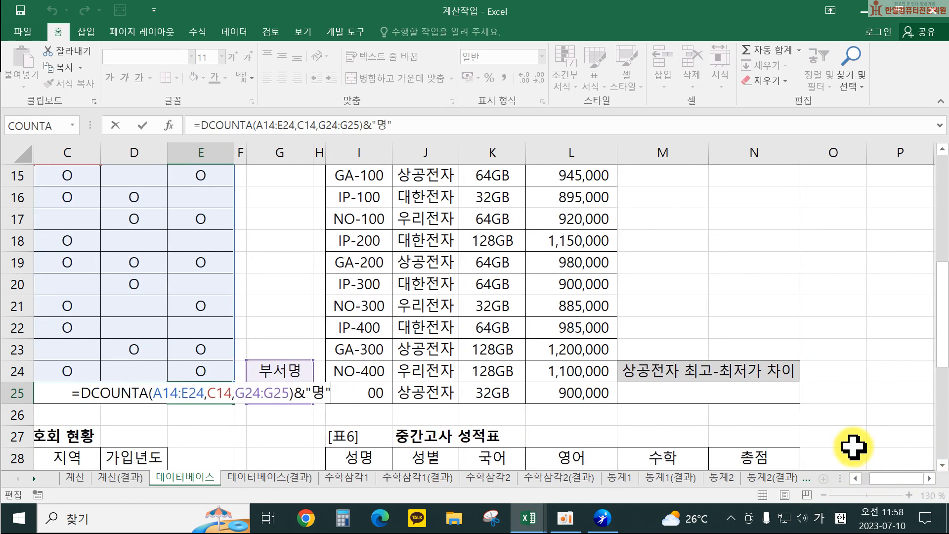
pyautogui.scroll(1, 847, 444)
pyautogui.press('Return')
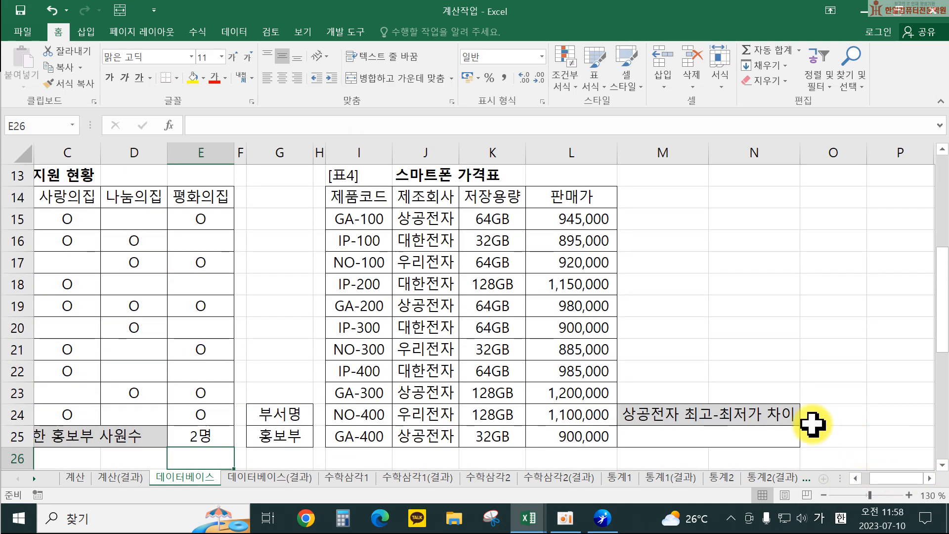
# Begin a DMAX formula for 상공전자 최고-최저가 차이 in M25 with I14:L25 as the database range
pyautogui.click(742, 437)
pyautogui.write('=')
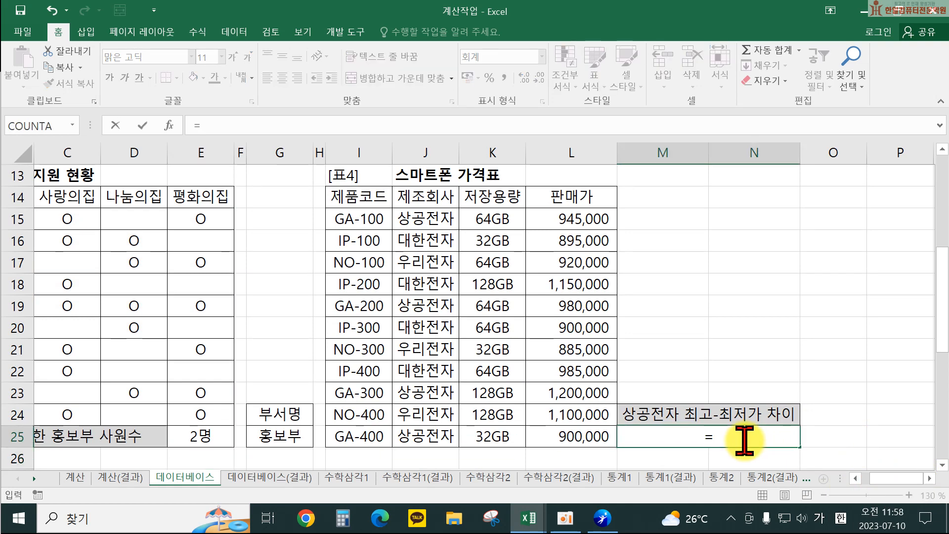
pyautogui.write('ㅇ')
pyautogui.press('BackSpace')
pyautogui.press('Hangul')
pyautogui.write('dmz')
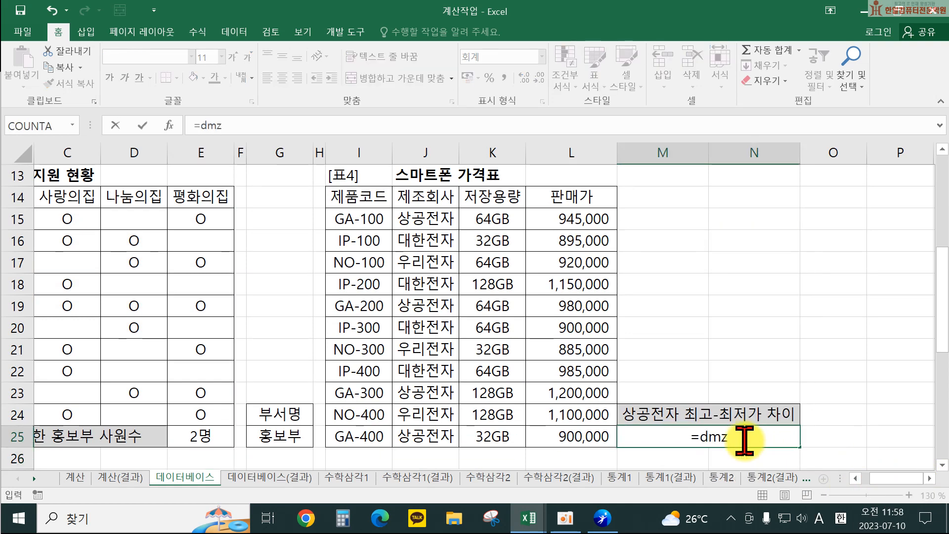
pyautogui.press('BackSpace')
pyautogui.write('a')
pyautogui.press('Tab')
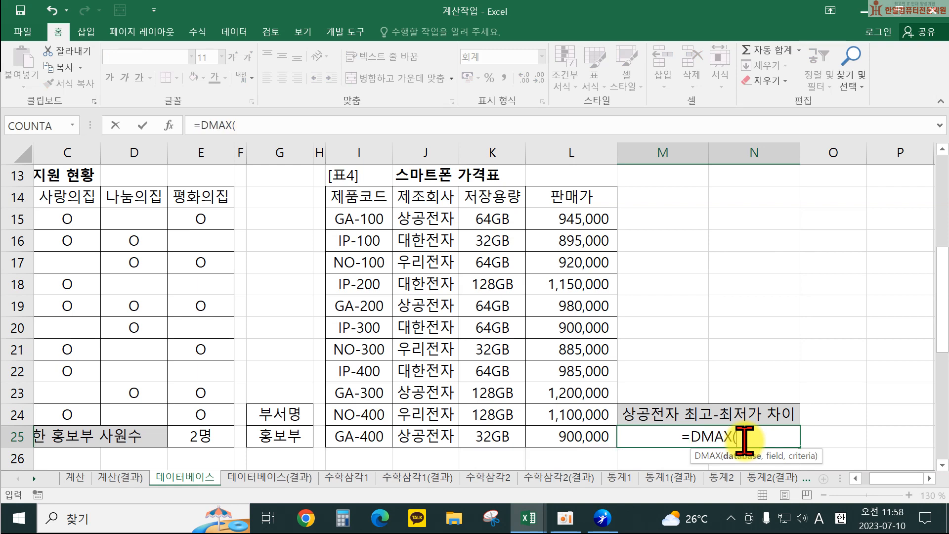
pyautogui.moveTo(361, 198); pyautogui.dragTo(573, 439)
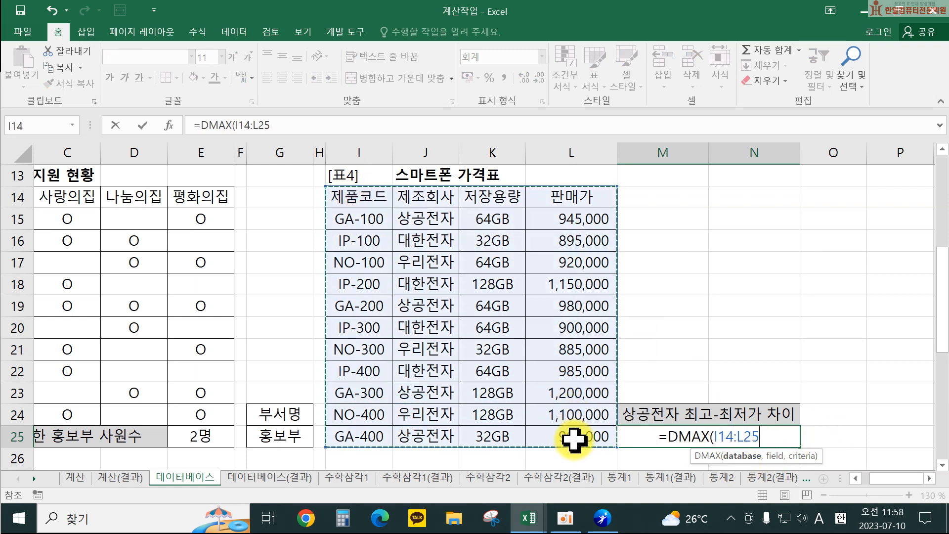
pyautogui.write(',')
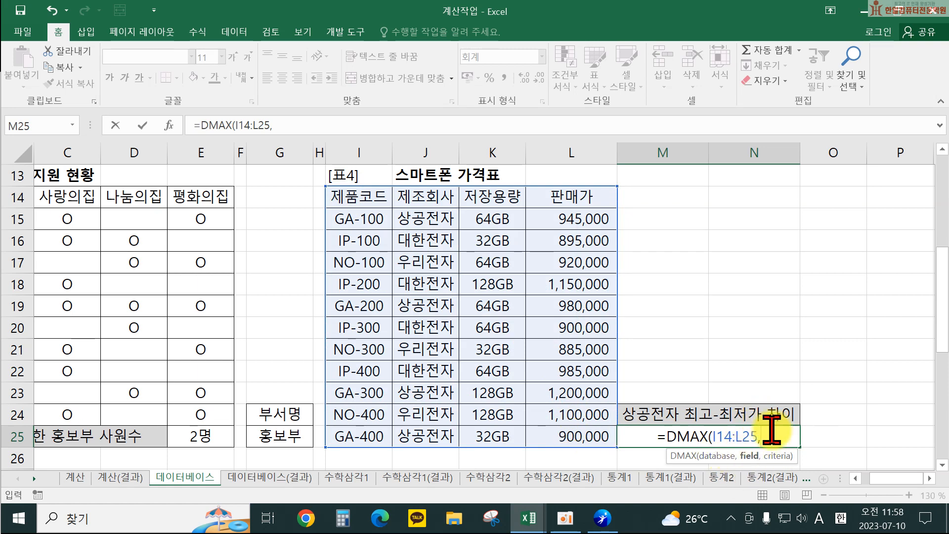
# Complete the DMAX formula in M25 with L14 as the field and J14:J15 as the criteria
pyautogui.click(568, 196)
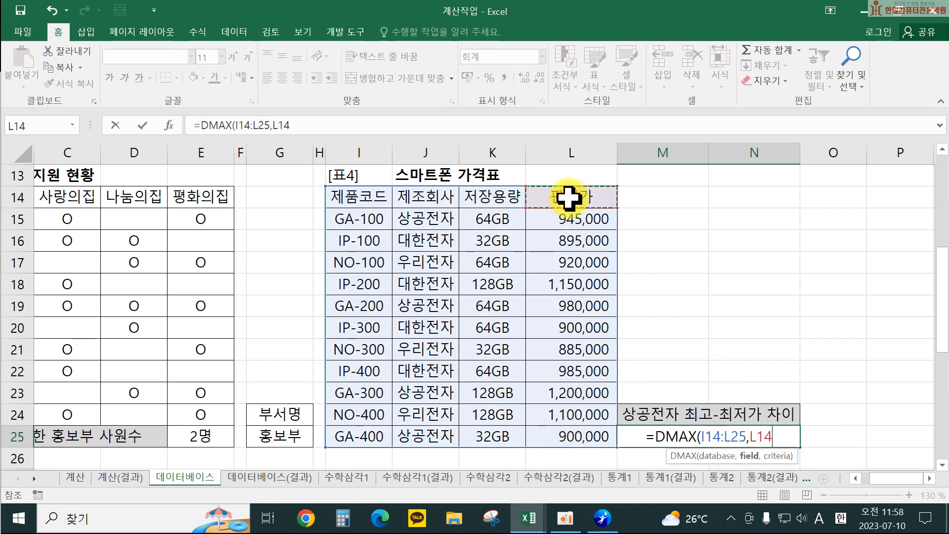
pyautogui.write(',')
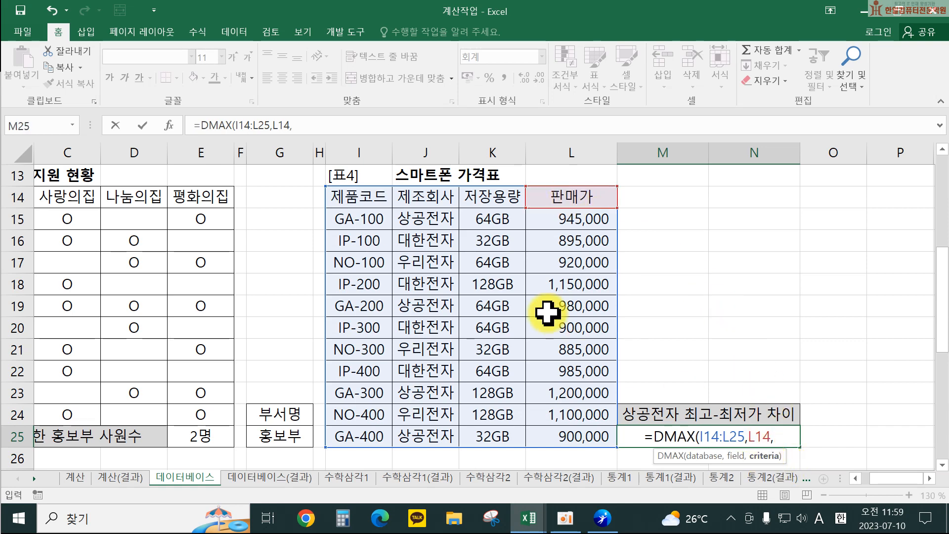
pyautogui.click(425, 200)
pyautogui.moveTo(426, 200); pyautogui.dragTo(426, 218)
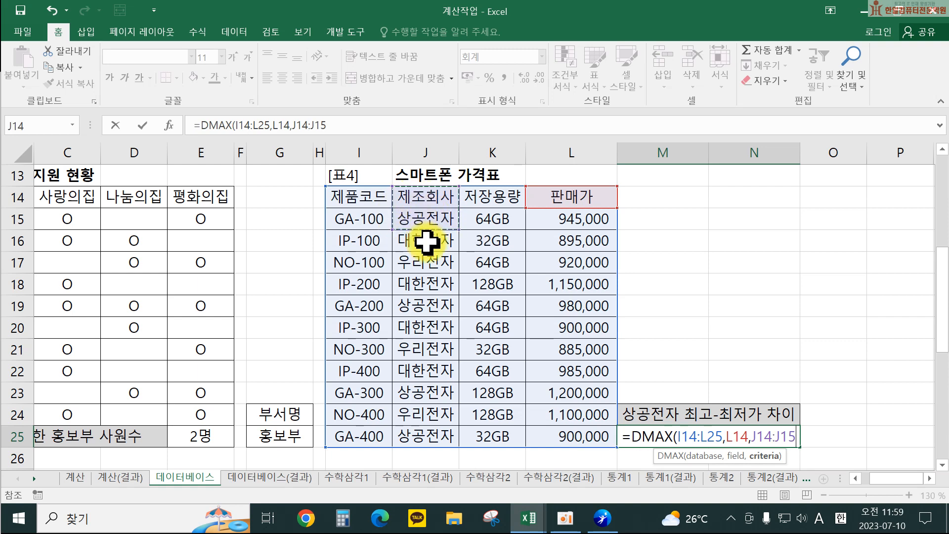
pyautogui.write(')')
pyautogui.press('Return')
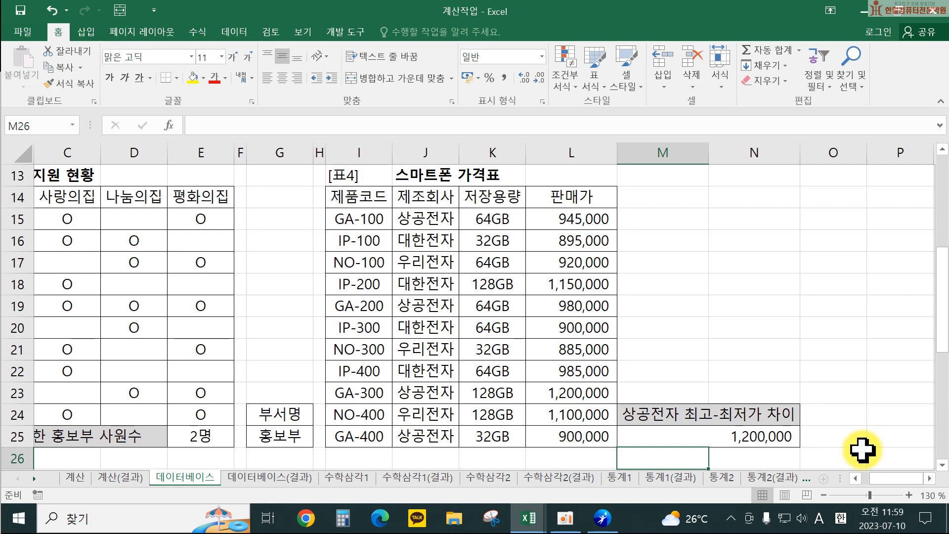
# Subtract DMIN(I14:L25,L14,J14:J15) from the DMAX formula in M25 to get the 상공전자 highest-lowest price difference
pyautogui.doubleClick(786, 438)
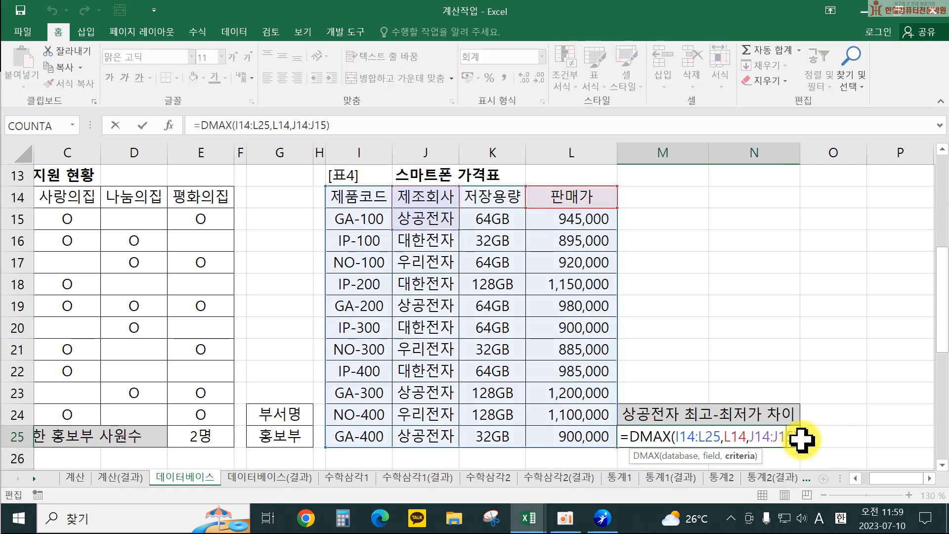
pyautogui.click(797, 436)
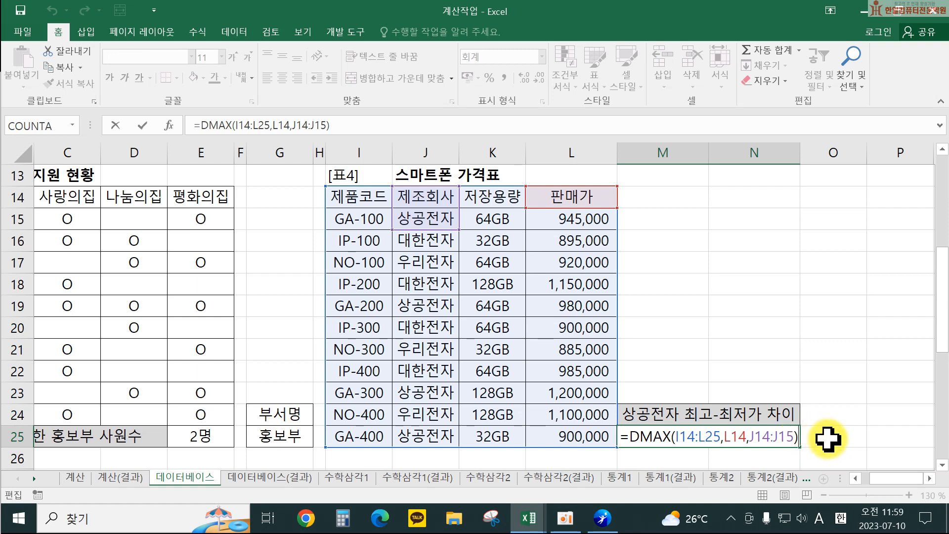
pyautogui.write('-')
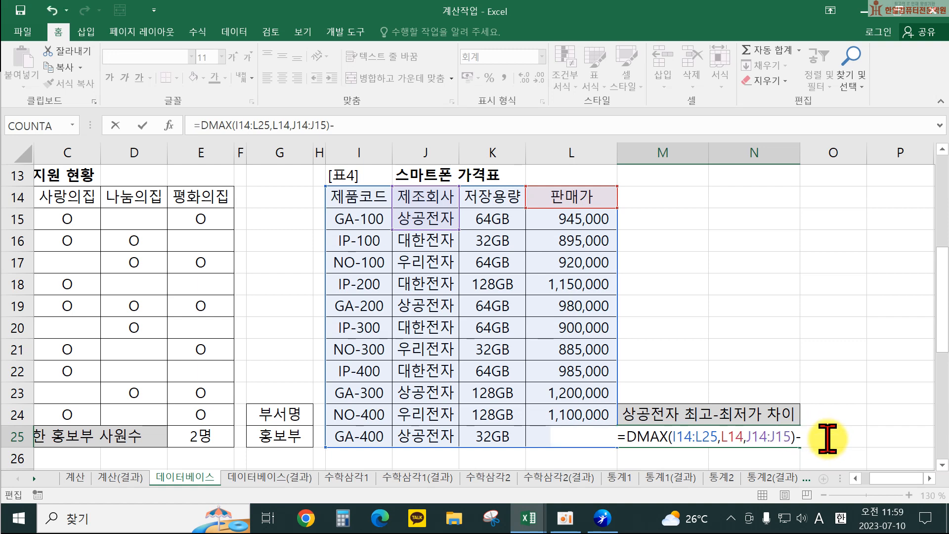
pyautogui.write('dmin(')
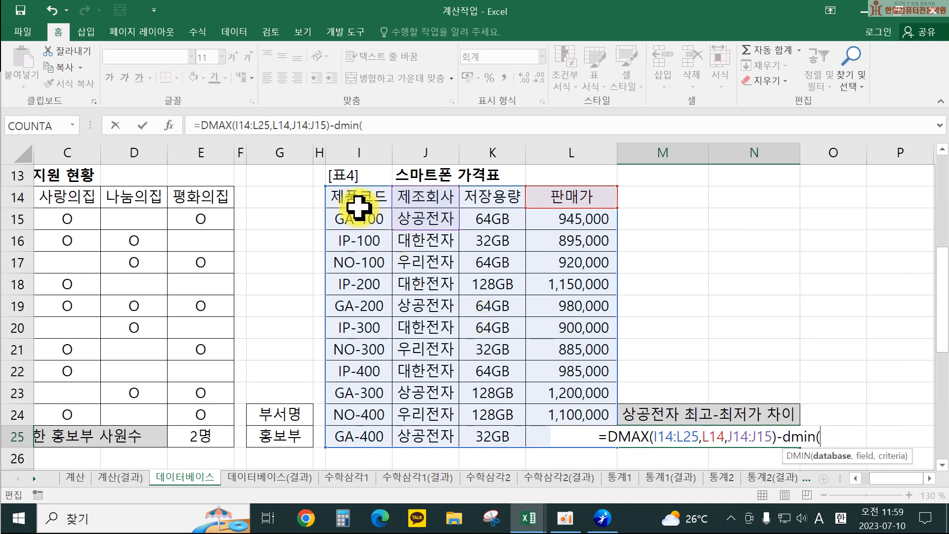
pyautogui.moveTo(358, 200); pyautogui.dragTo(556, 432)
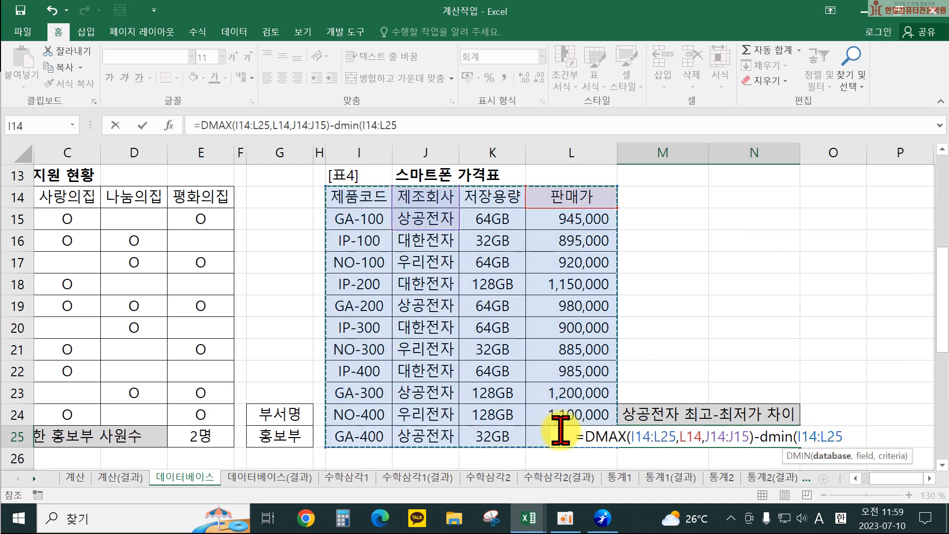
pyautogui.write(',')
pyautogui.click(573, 195)
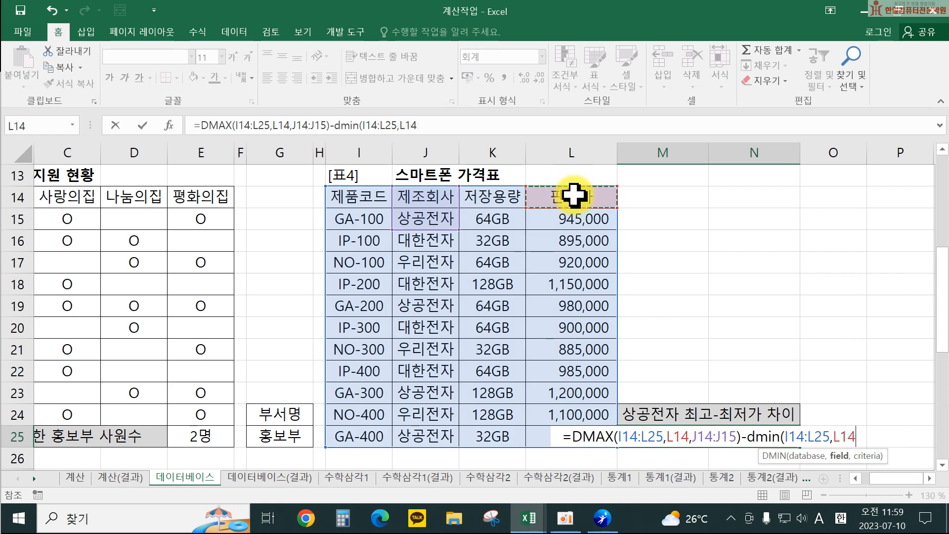
pyautogui.write(',')
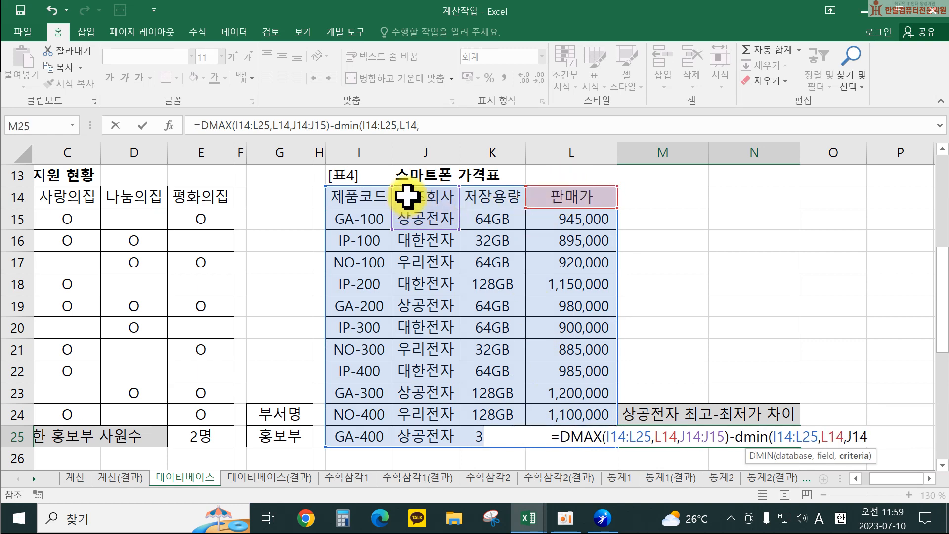
pyautogui.moveTo(406, 204); pyautogui.dragTo(415, 217)
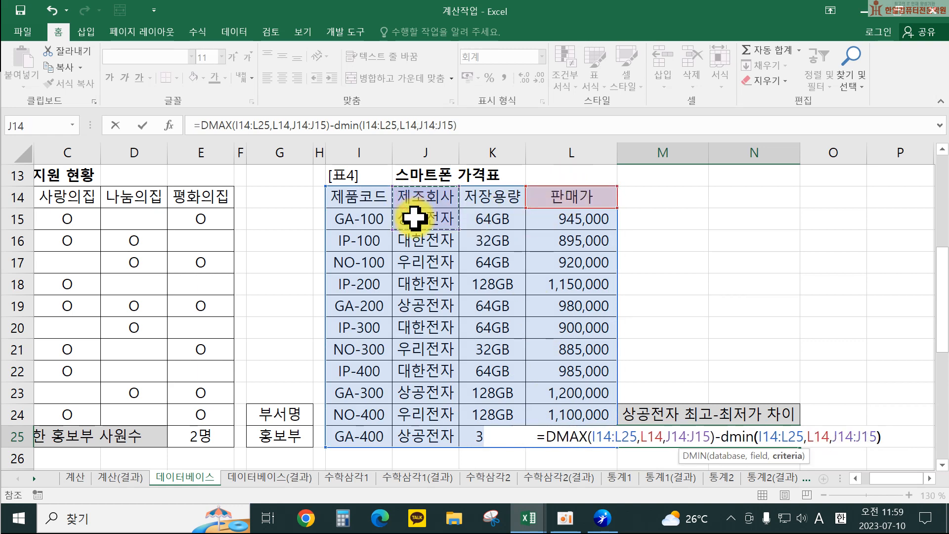
pyautogui.press('Return')
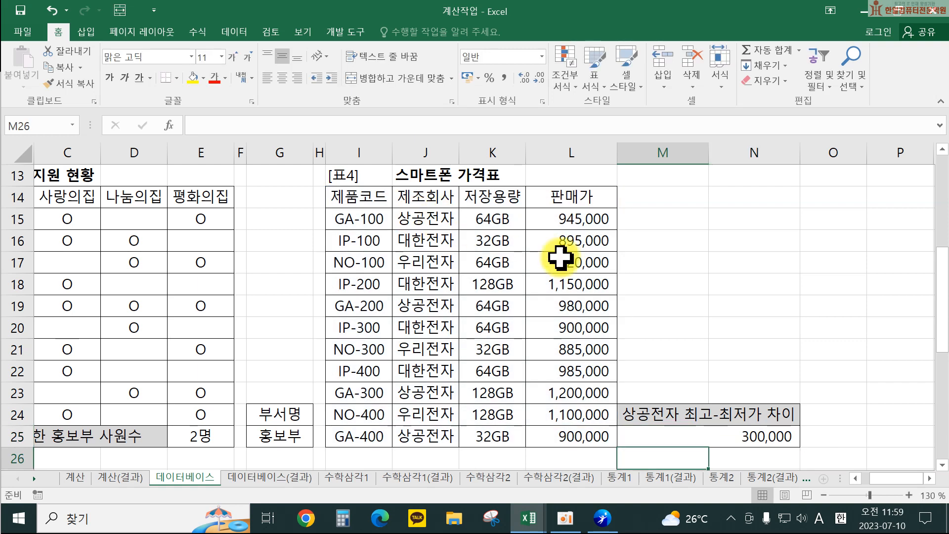
# Review the combined DMAX-DMIN formula in M25
pyautogui.doubleClick(791, 438)
pyautogui.click(891, 437)
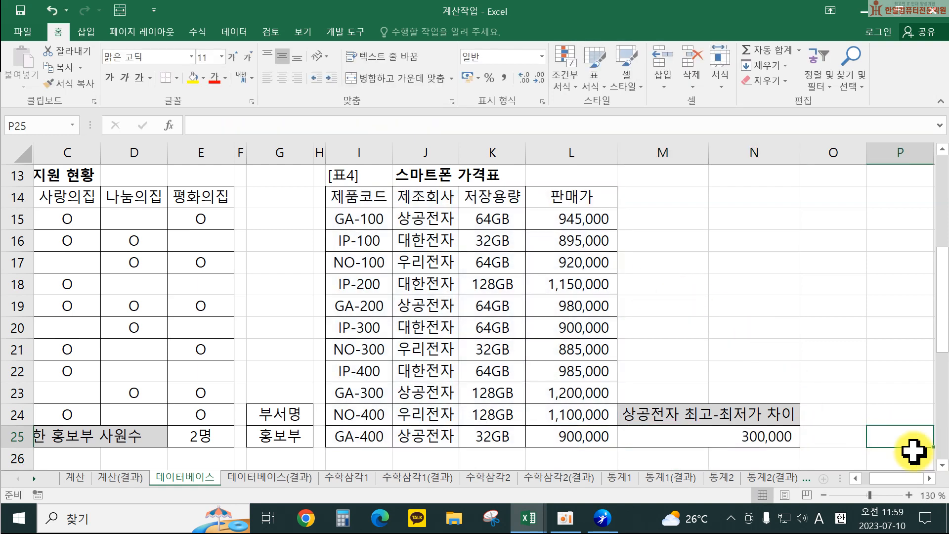
pyautogui.doubleClick(769, 431)
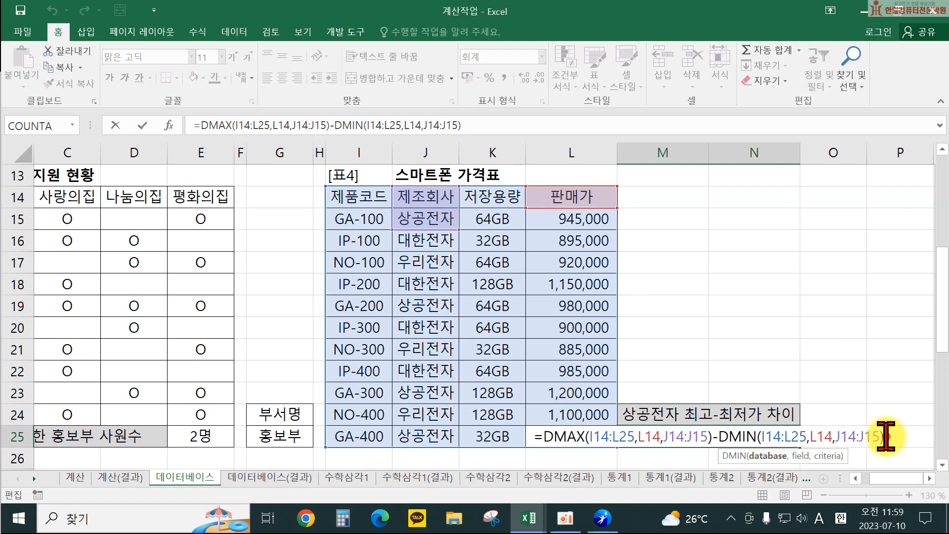
pyautogui.click(886, 437)
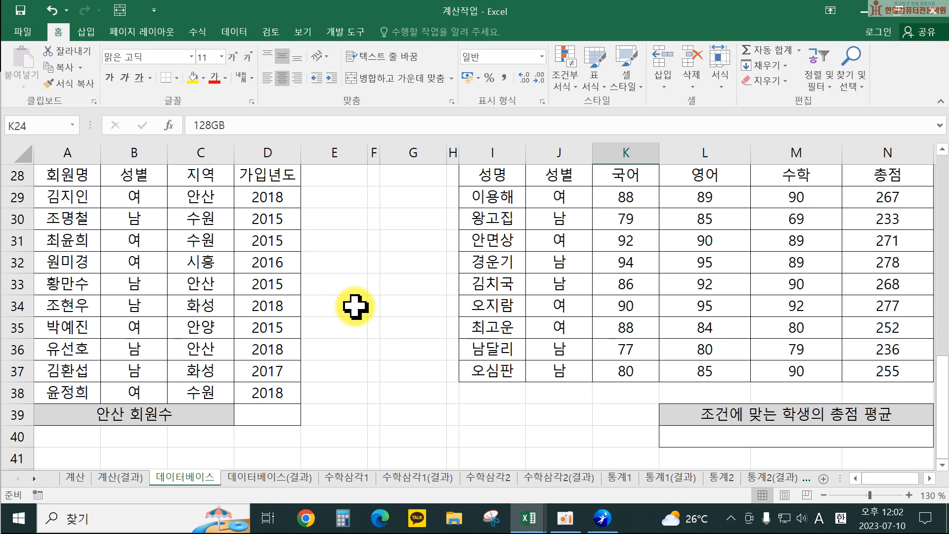
# Begin a DCOUNT formula for 안산 회원수 in D39 with A28:D38 as the database range
pyautogui.scroll(1, 320, 321)
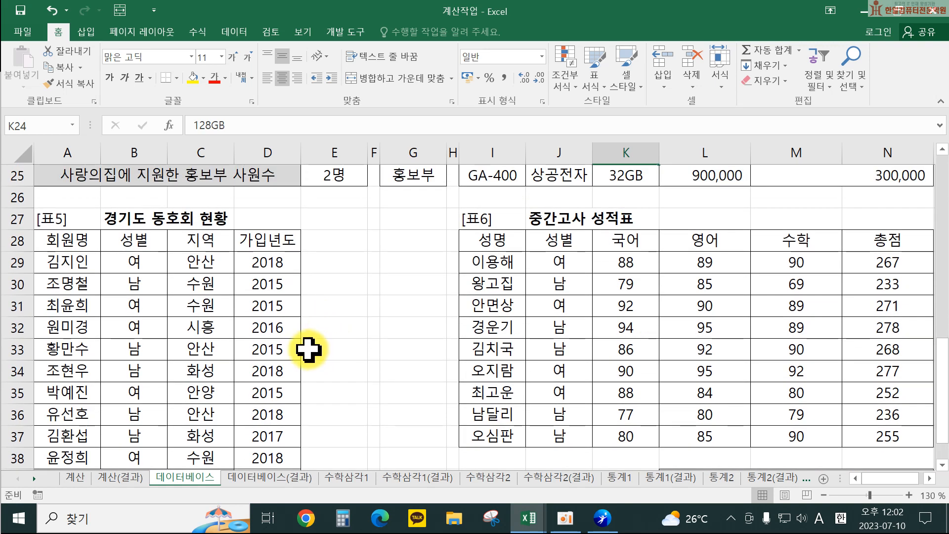
pyautogui.scroll(-1, 305, 350)
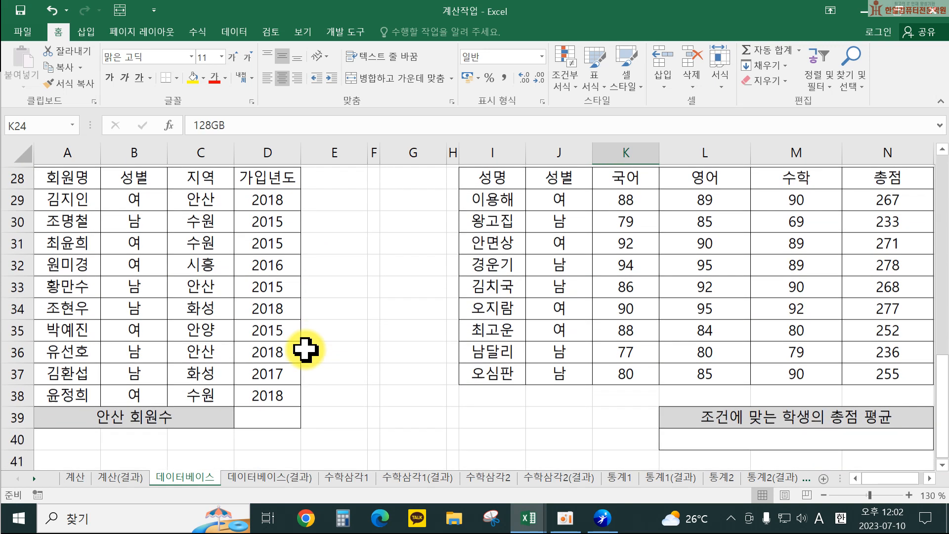
pyautogui.click(275, 415)
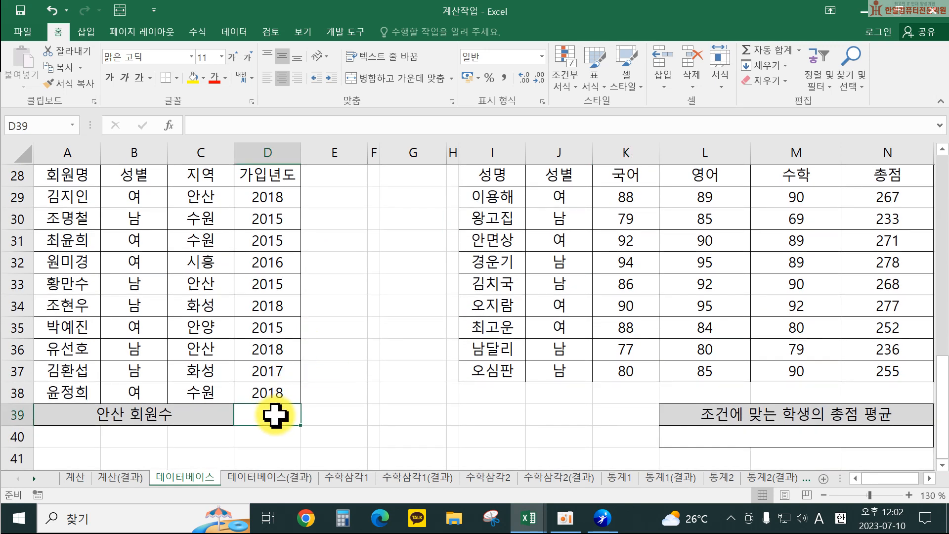
pyautogui.write('=dc')
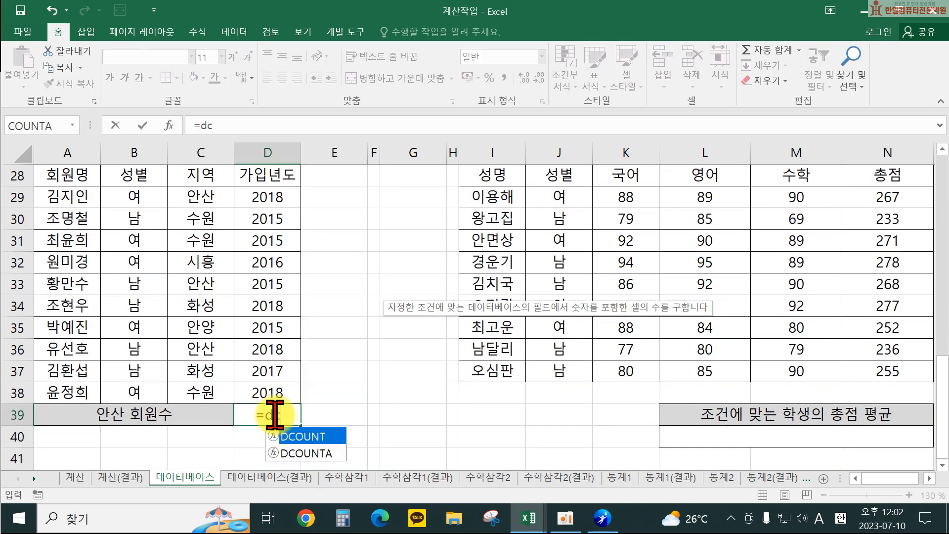
pyautogui.press('Tab')
pyautogui.scroll(1, 55, 197)
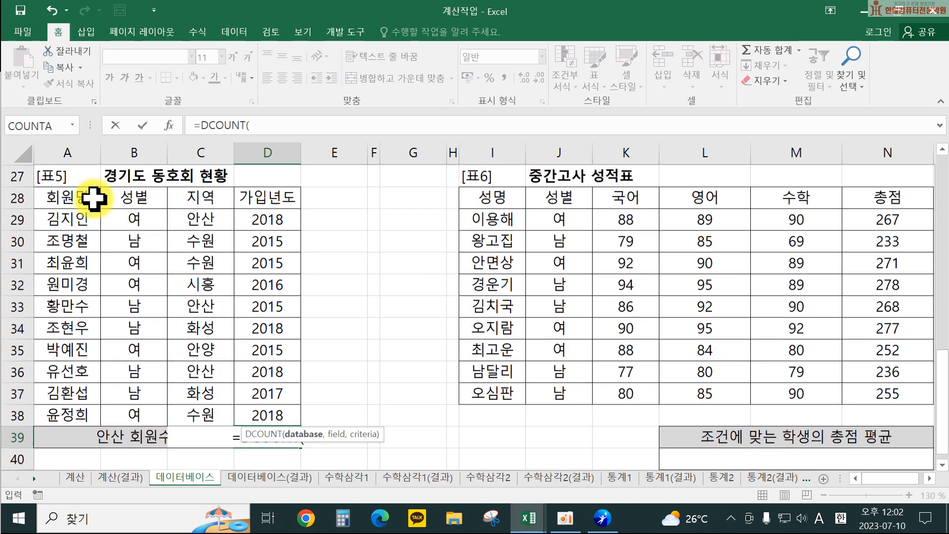
pyautogui.moveTo(65, 240); pyautogui.dragTo(258, 413)
pyautogui.write(',')
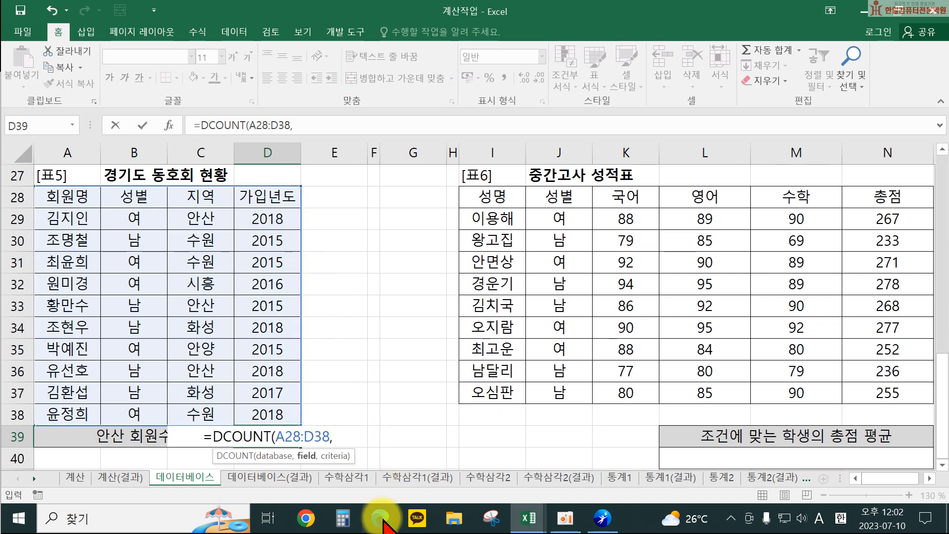
# Complete the DCOUNT formula in D39 with D28 as the field and C28:C29 as the criteria
pyautogui.click(266, 200)
pyautogui.click(267, 200)
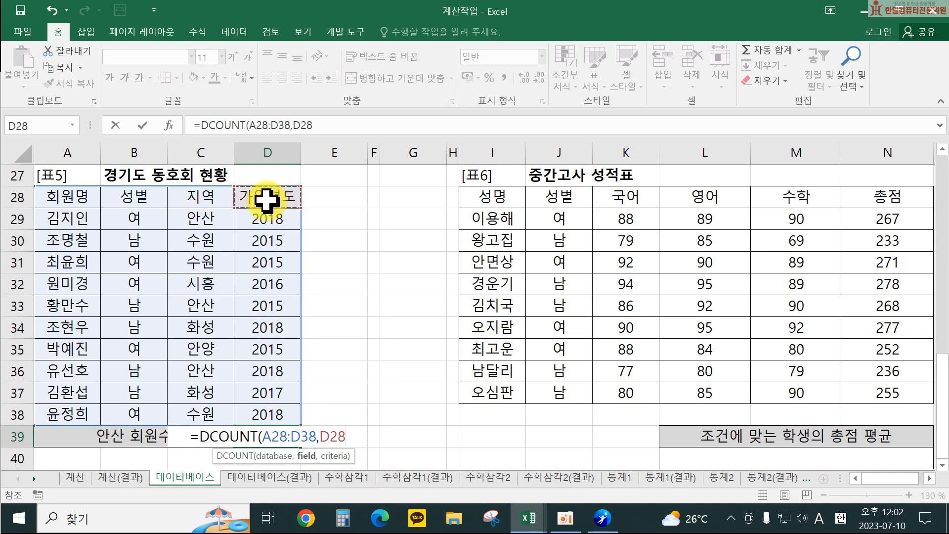
pyautogui.write(',')
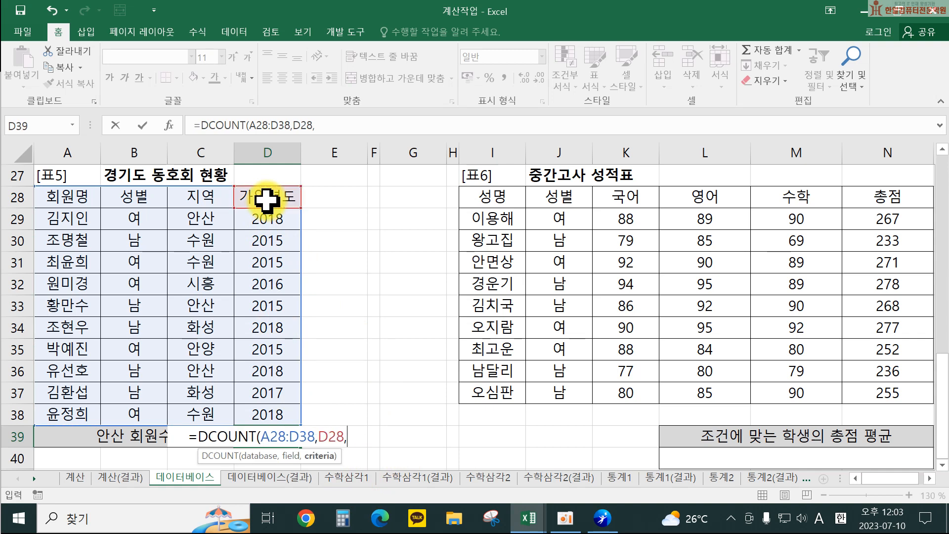
pyautogui.moveTo(203, 195); pyautogui.dragTo(204, 216)
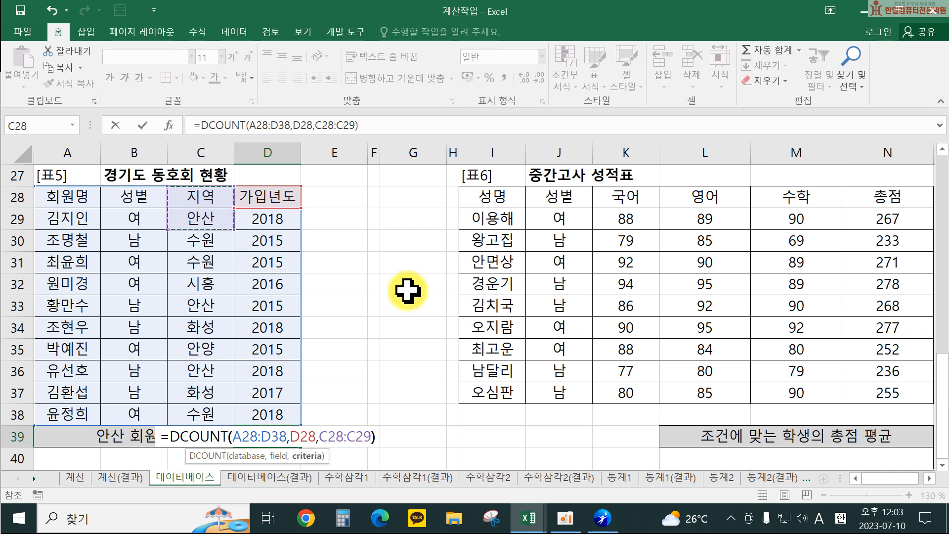
pyautogui.press('Return')
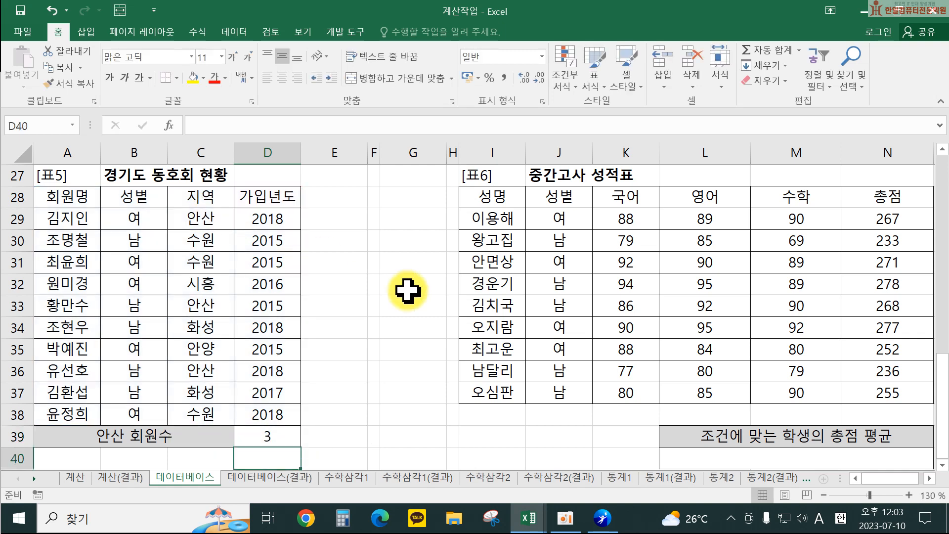
# Append &"명" to the end of the DCOUNT formula in D39 and recheck the formula
pyautogui.doubleClick(279, 436)
pyautogui.click(376, 438)
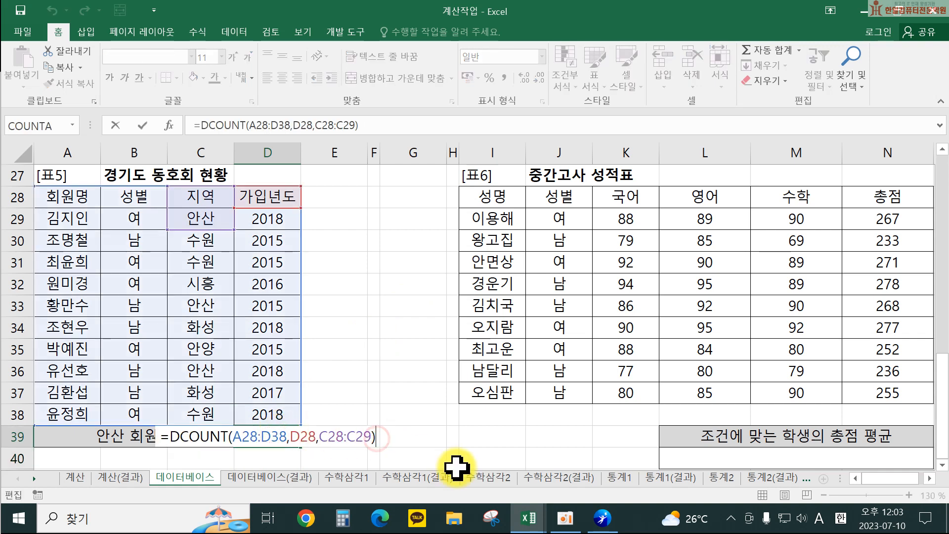
pyautogui.write('&"명"')
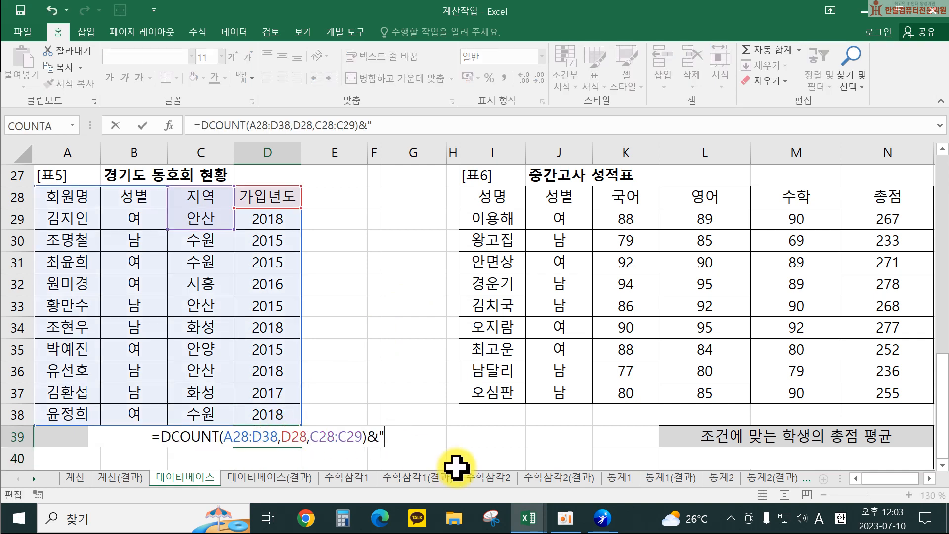
pyautogui.press('Return')
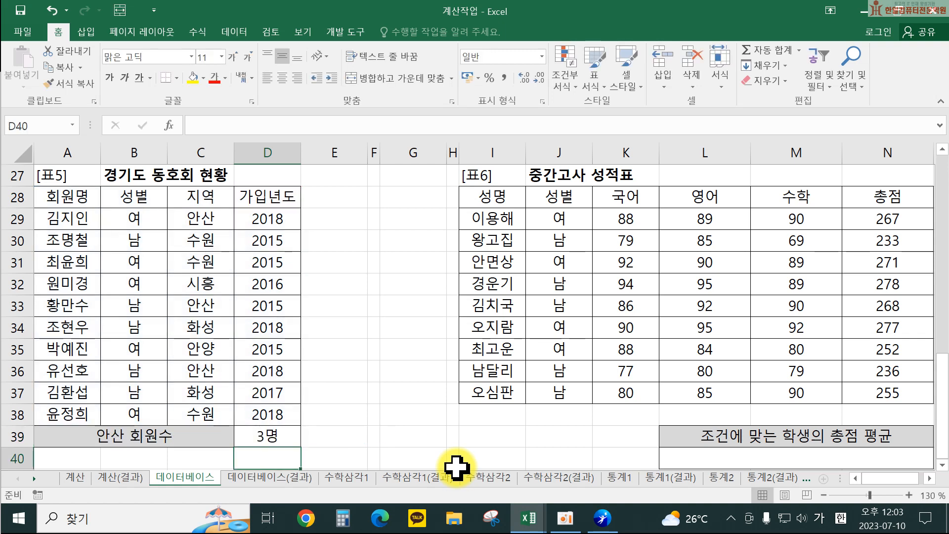
pyautogui.doubleClick(275, 438)
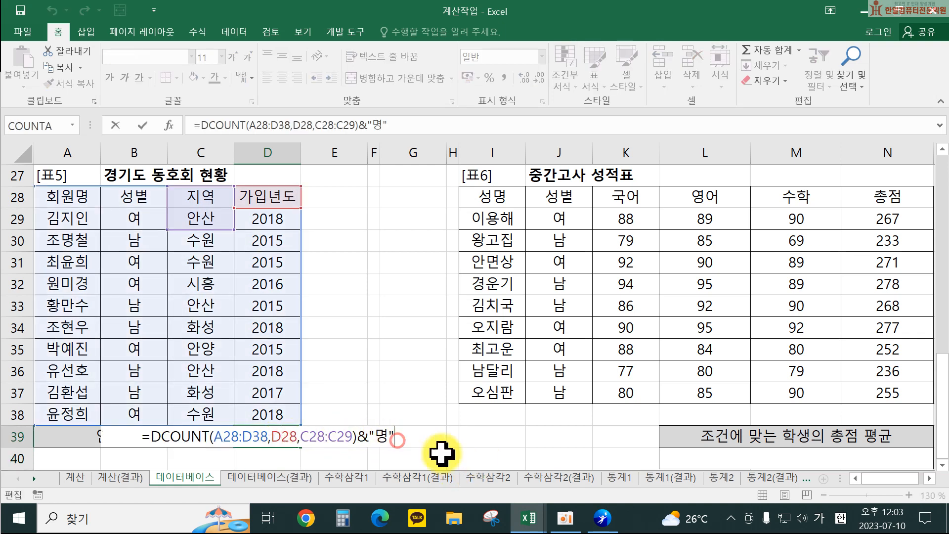
pyautogui.press('Return')
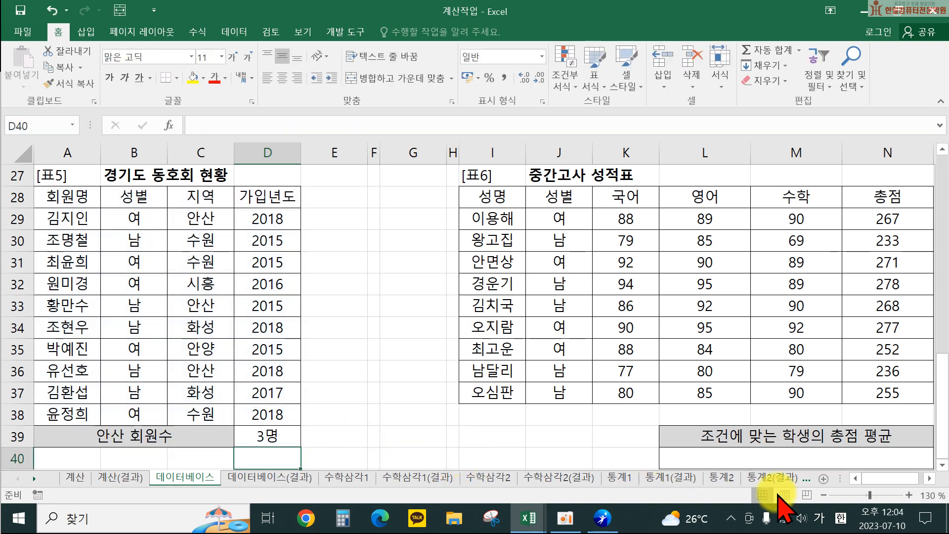
# Enter the gender criterion for 표6 with the heading 성별 in I39 and 남 in I40
pyautogui.click(929, 478)
pyautogui.click(929, 478)
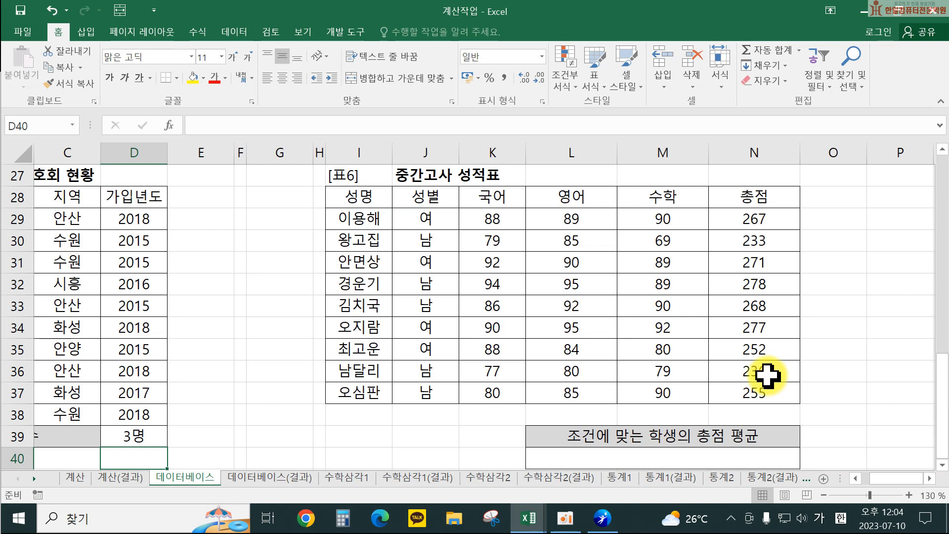
pyautogui.click(368, 437)
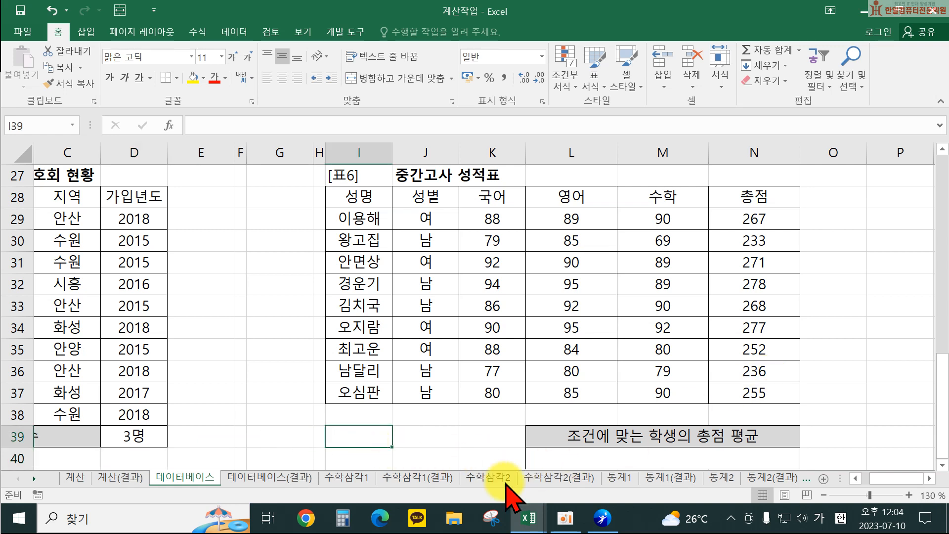
pyautogui.write('성별')
pyautogui.press('Tab')
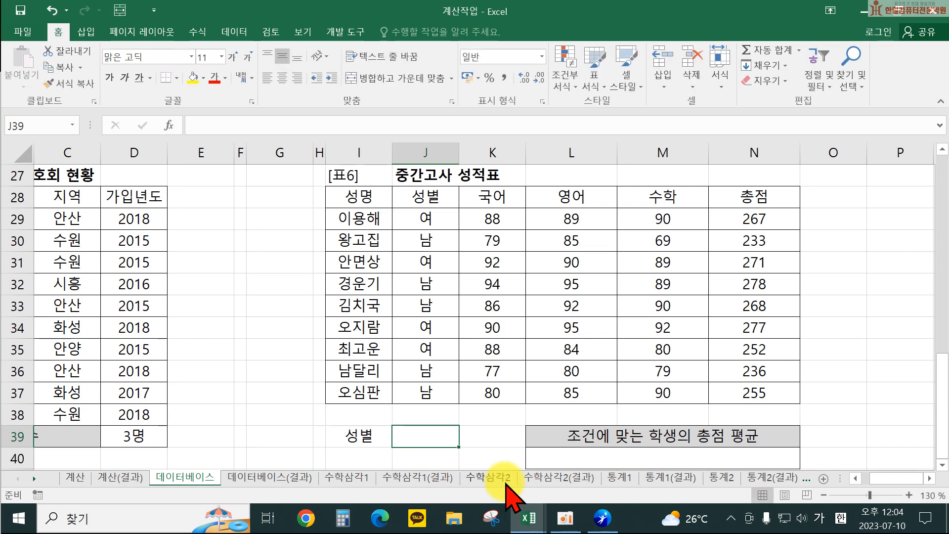
pyautogui.press('Return')
pyautogui.write('남')
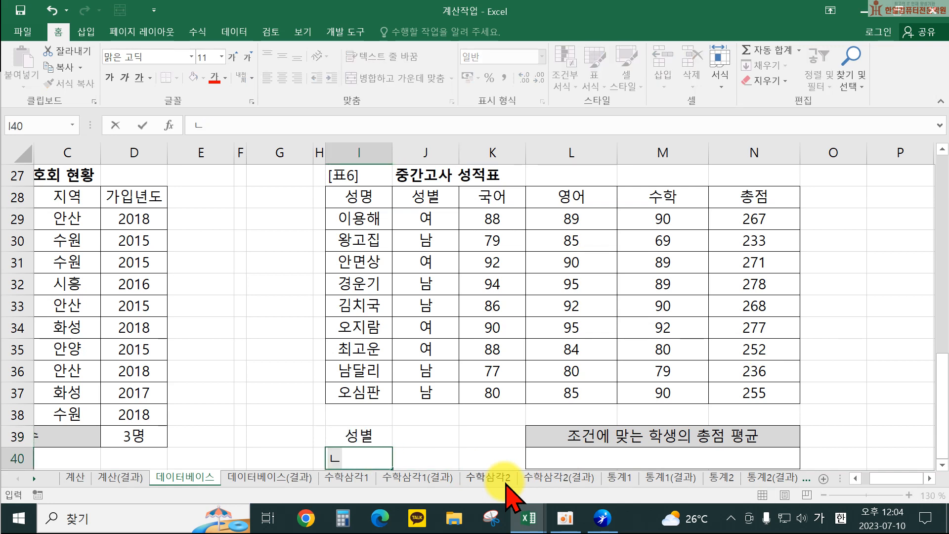
pyautogui.press('Tab')
# Add the English score criterion beside it with the heading 영어 in J39 and >=90 in J40
pyautogui.press('Up')
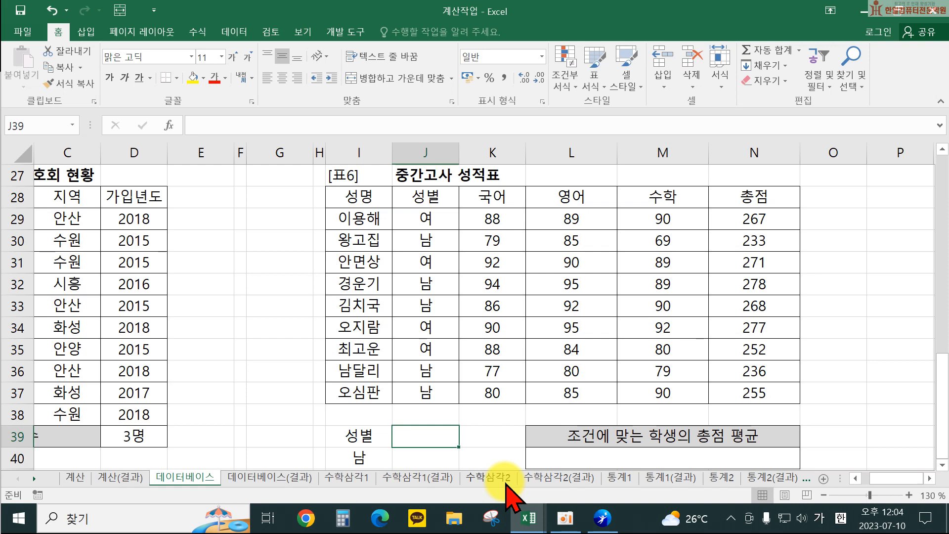
pyautogui.write('영어')
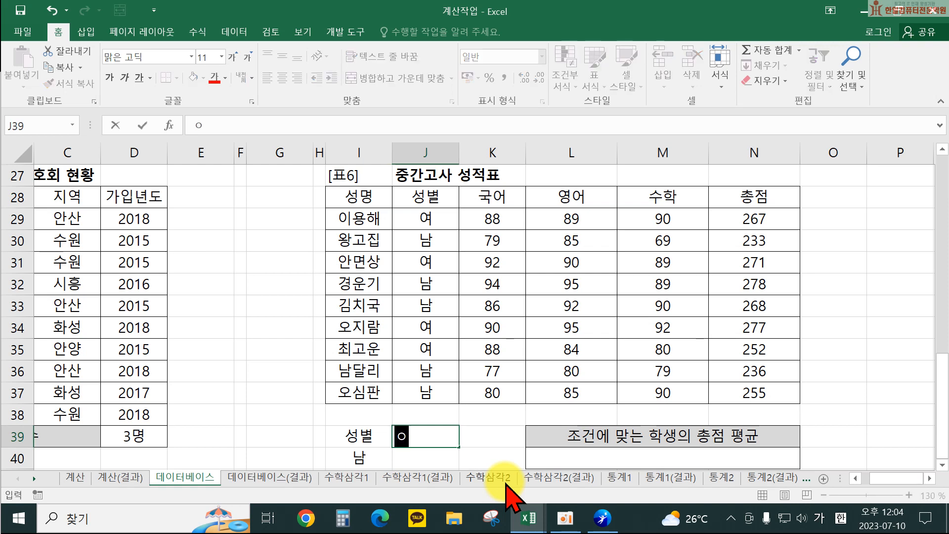
pyautogui.press('Return')
pyautogui.write('?')
pyautogui.press('BackSpace')
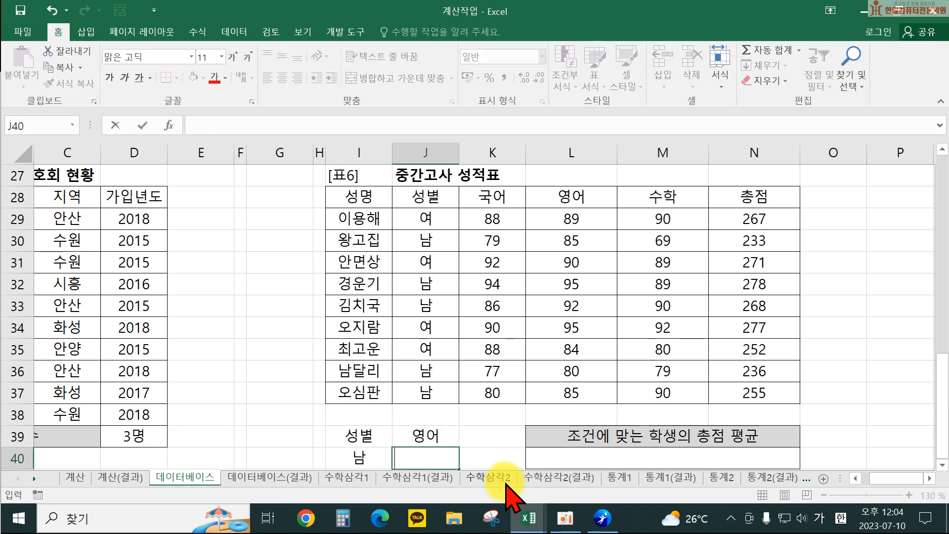
pyautogui.write('>=90')
pyautogui.press('Return')
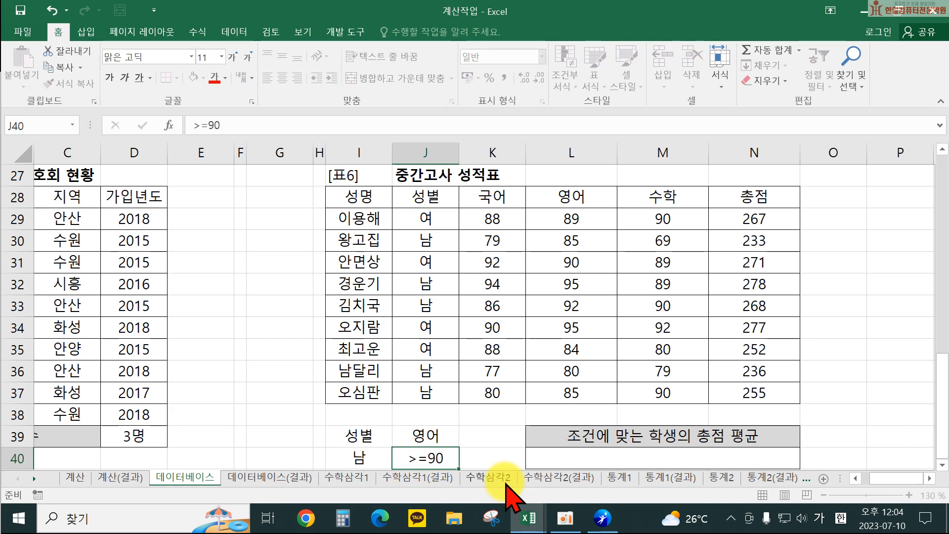
# Enter 여 in I41 as the second gender criterion for 표6
pyautogui.press('Left')
pyautogui.write('여')
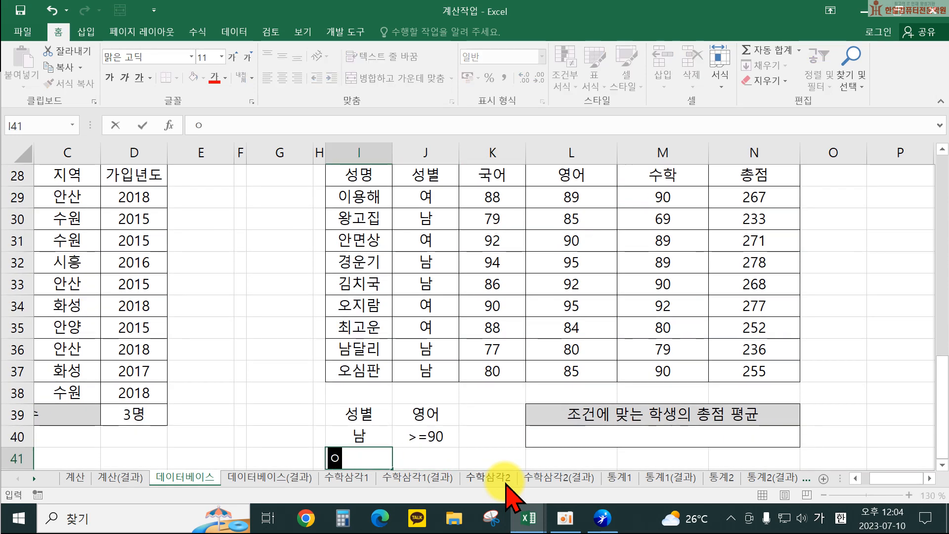
pyautogui.press('Up')
# Add the math score criterion with the heading 수학 in K39 and >=90 in K41
pyautogui.press('Right')
pyautogui.press('Up')
pyautogui.press('Right')
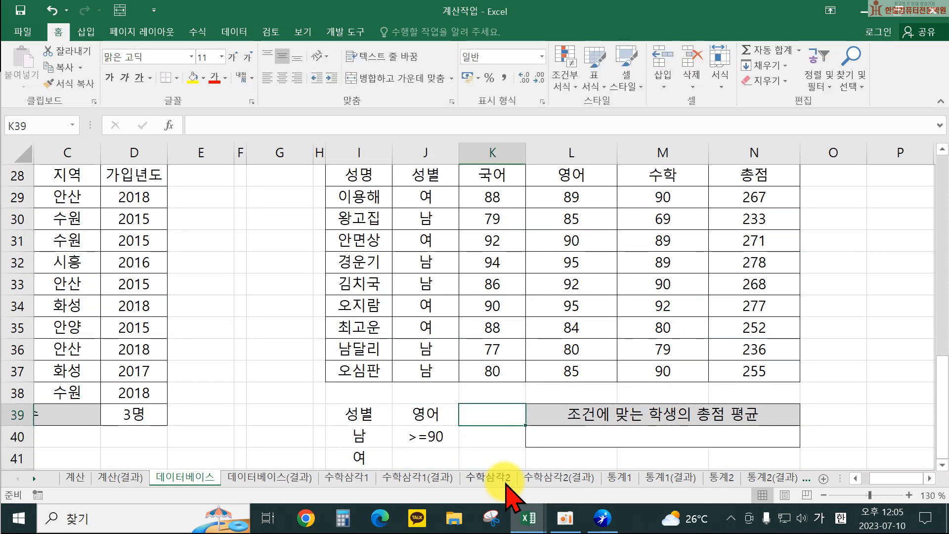
pyautogui.write('수학')
pyautogui.press('Return')
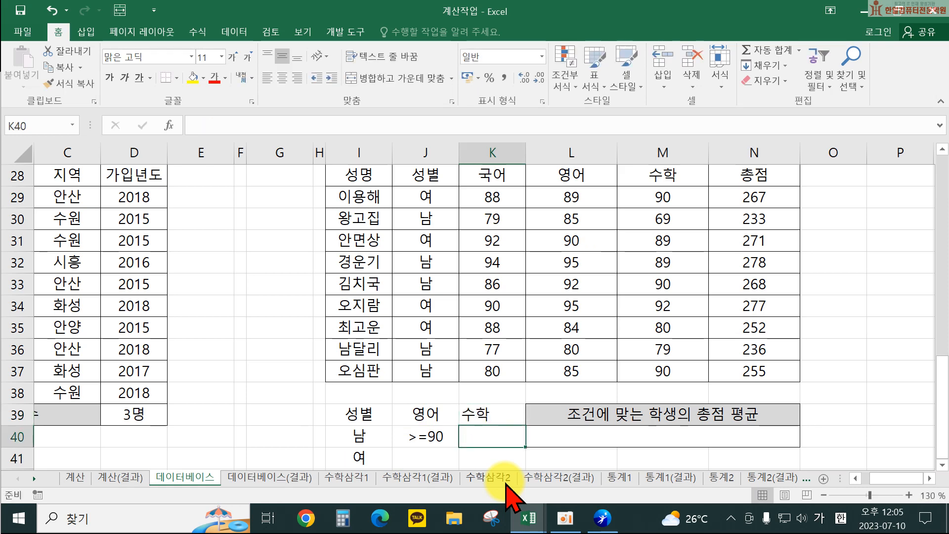
pyautogui.press('Down')
pyautogui.write('>=90')
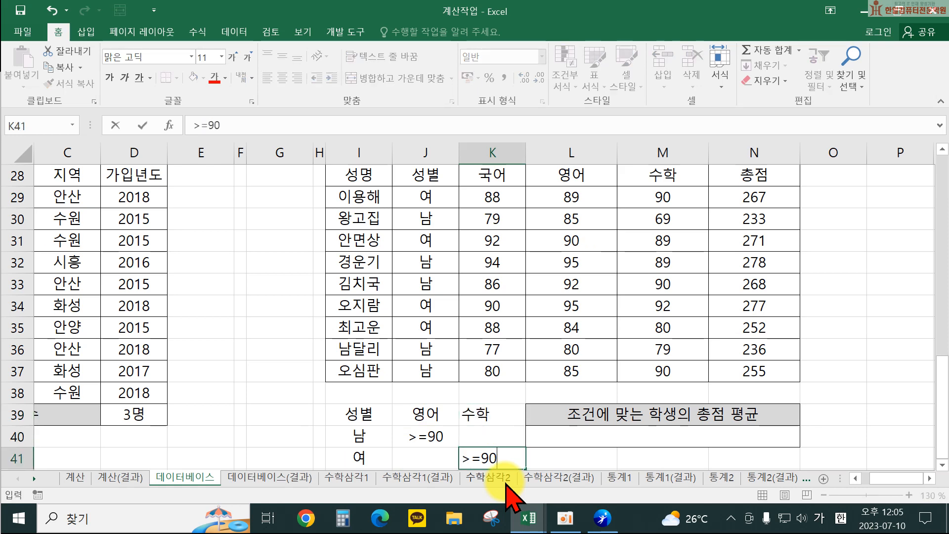
pyautogui.press('Return')
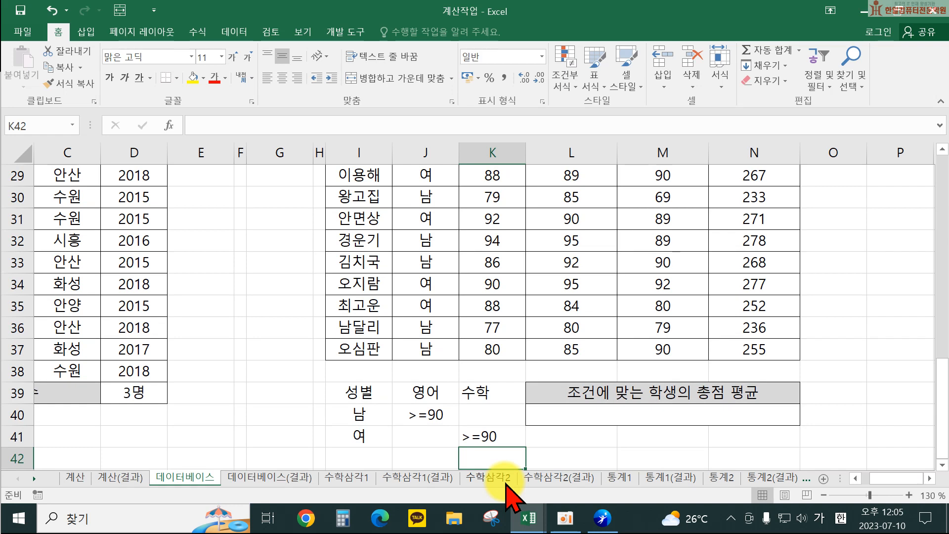
# Start a DAVERAGE formula in L40 under 조건에 맞는 학생의 총점 평균 with I28:N37 as the database
pyautogui.click(657, 418)
pyautogui.write('=ㅇㅁㅍㄷ')
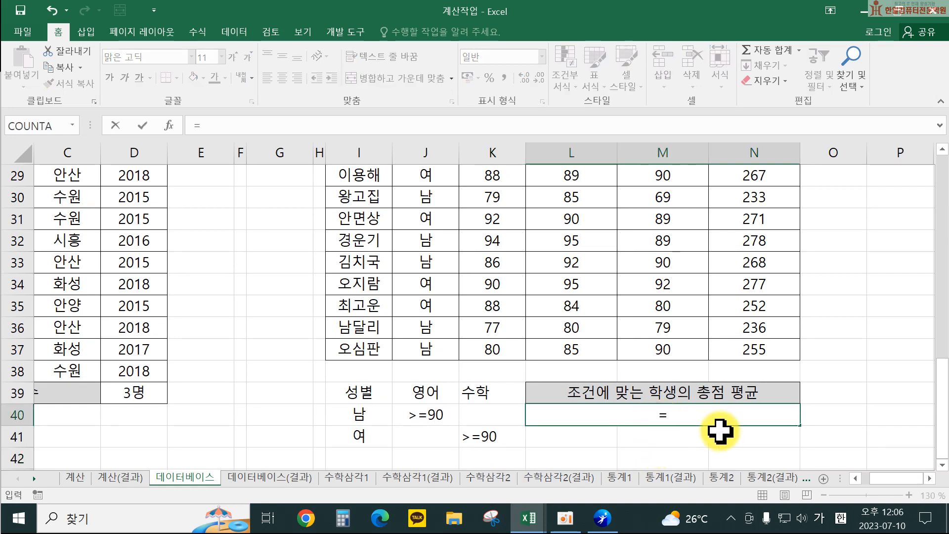
pyautogui.press('BackSpace')
pyautogui.press('BackSpace')
pyautogui.press('BackSpace')
pyautogui.press('BackSpace')
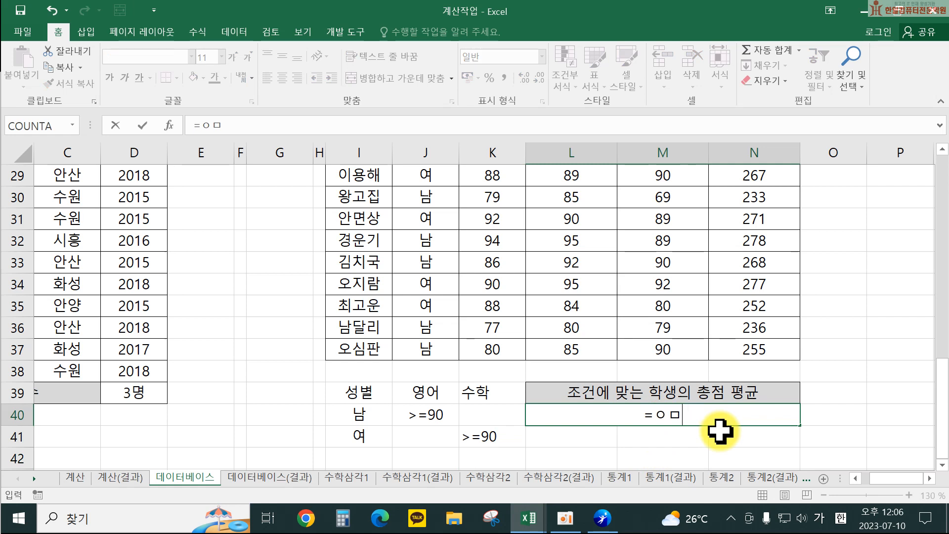
pyautogui.write('dav')
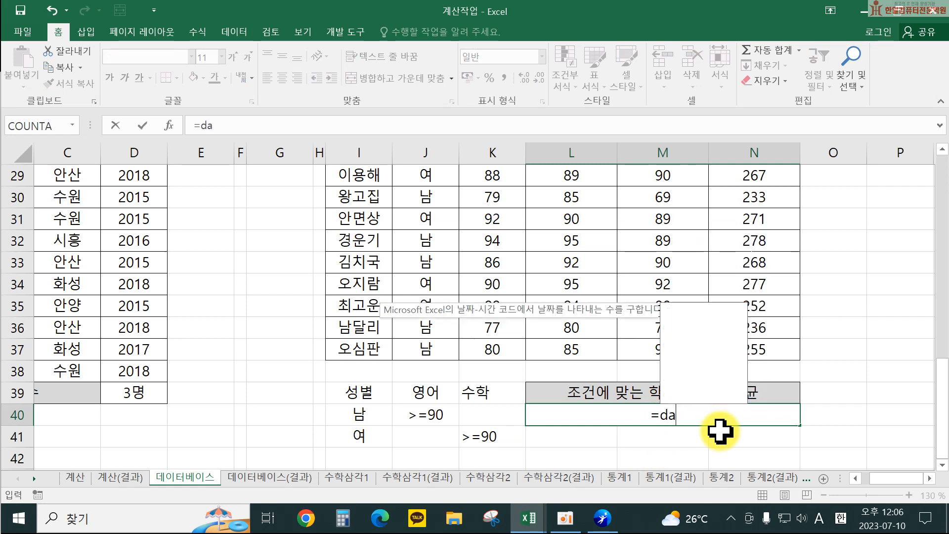
pyautogui.doubleClick(720, 434)
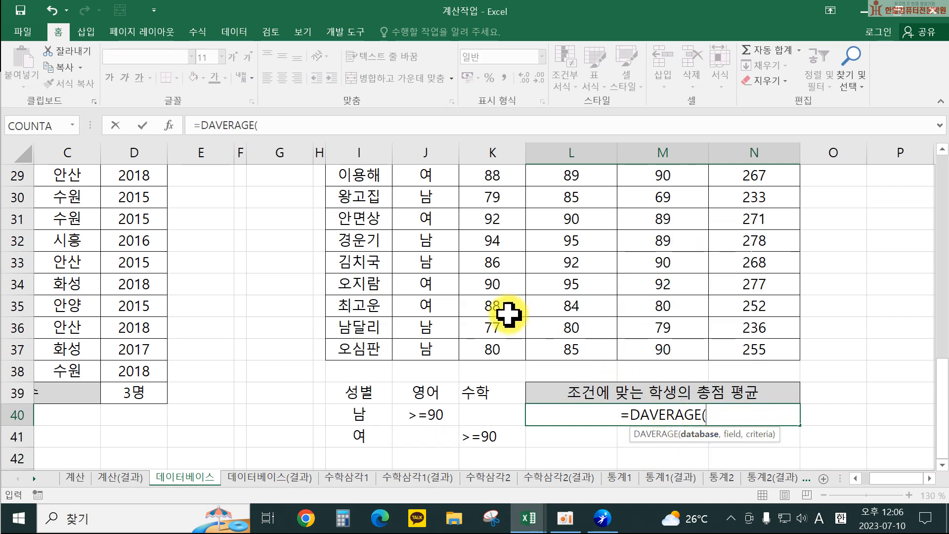
pyautogui.scroll(2, 510, 313)
pyautogui.moveTo(357, 276); pyautogui.dragTo(759, 439)
pyautogui.scroll(-3, 760, 439)
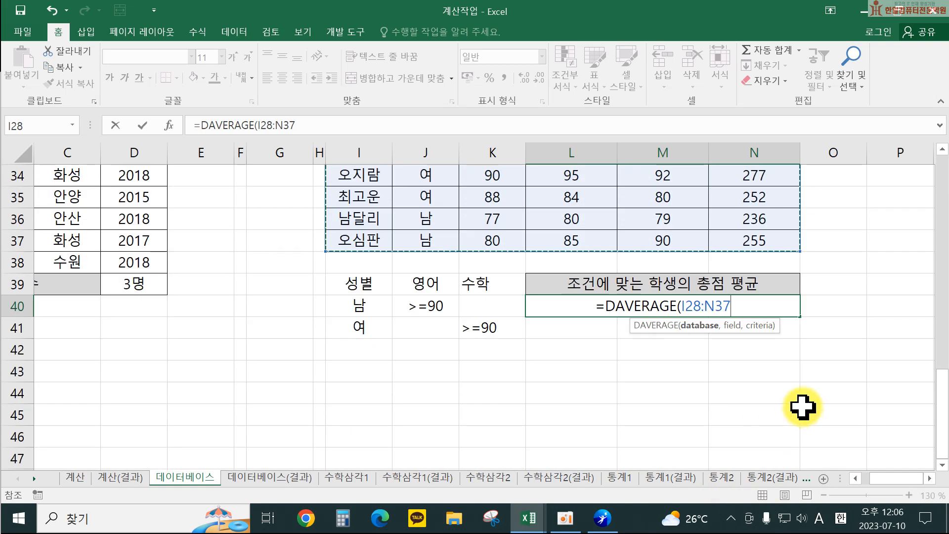
# Complete the DAVERAGE formula in L40 with N28 as the field and I39:K41 as the criteria
pyautogui.write(',')
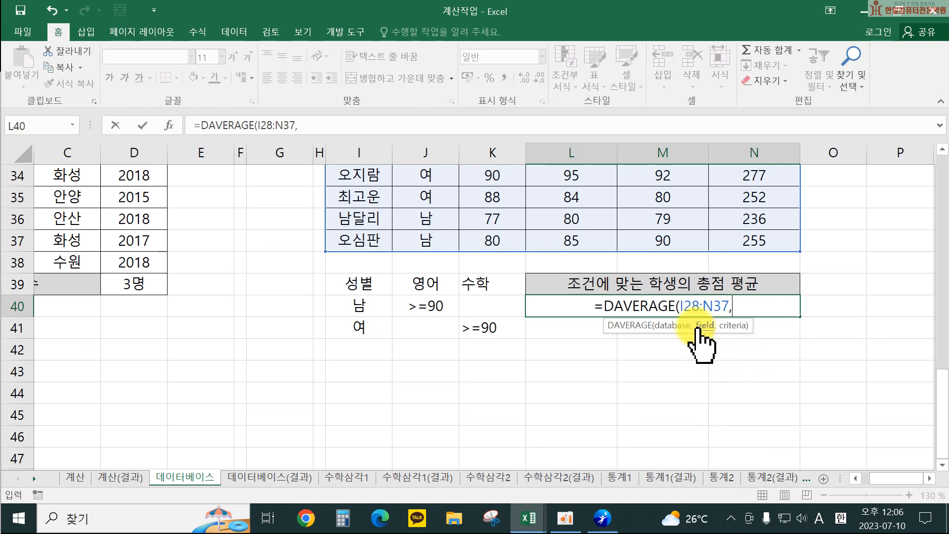
pyautogui.scroll(1, 719, 378)
pyautogui.scroll(3, 719, 378)
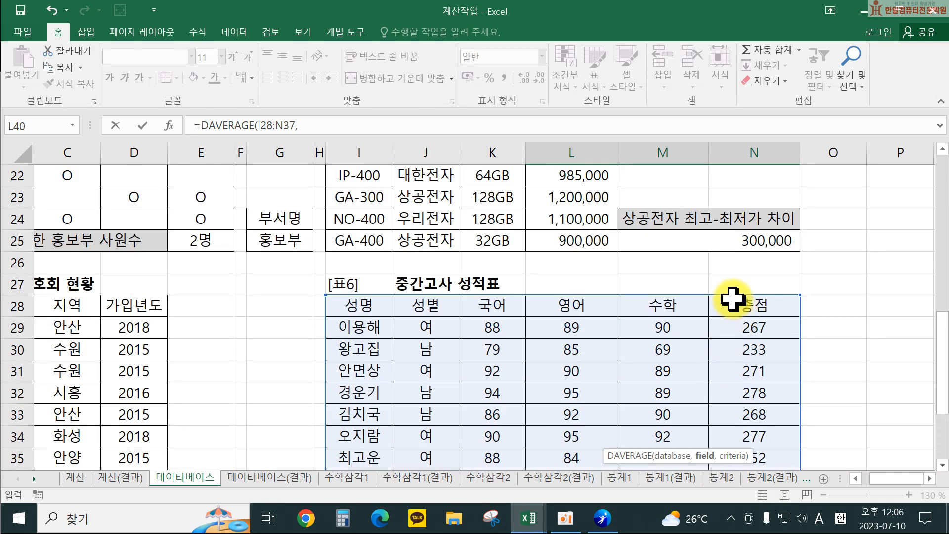
pyautogui.click(733, 305)
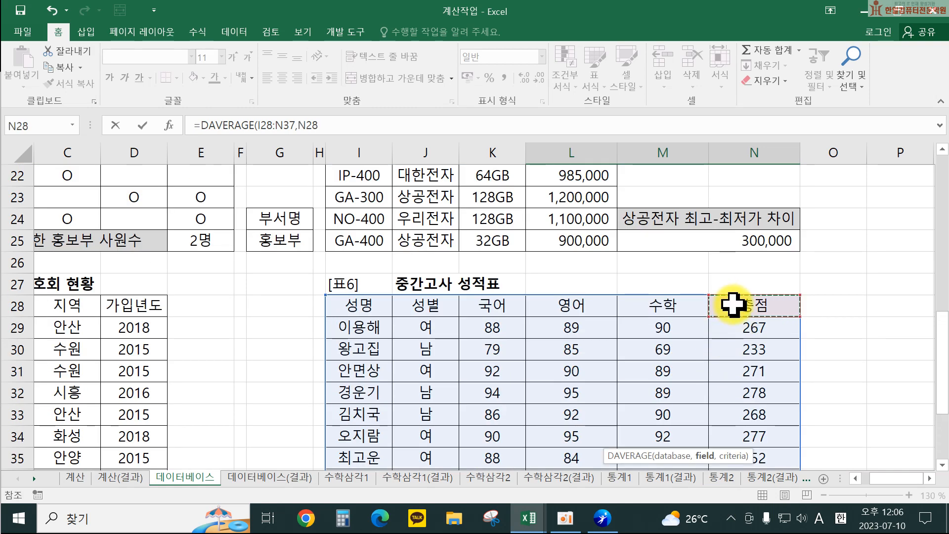
pyautogui.write(',')
pyautogui.scroll(-4, 698, 447)
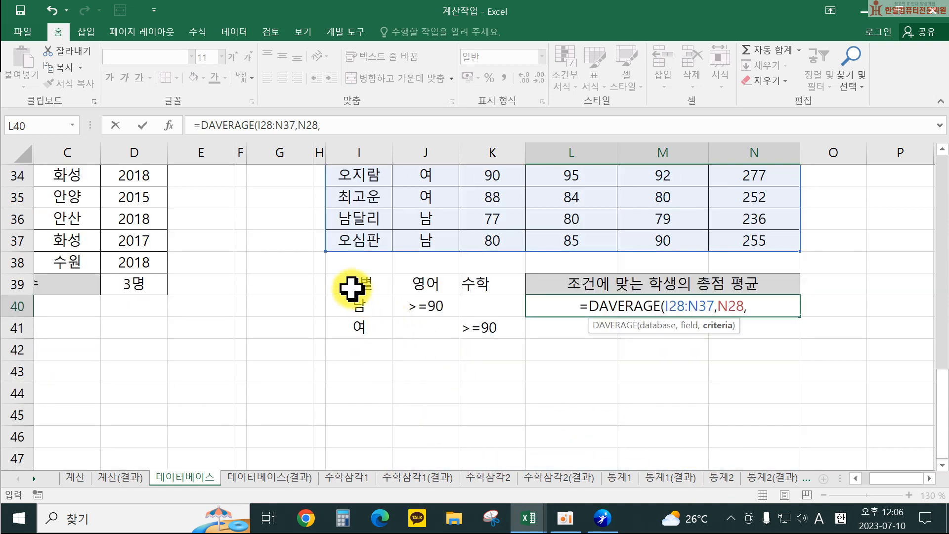
pyautogui.moveTo(356, 289); pyautogui.dragTo(516, 328)
pyautogui.write(')')
pyautogui.press('Return')
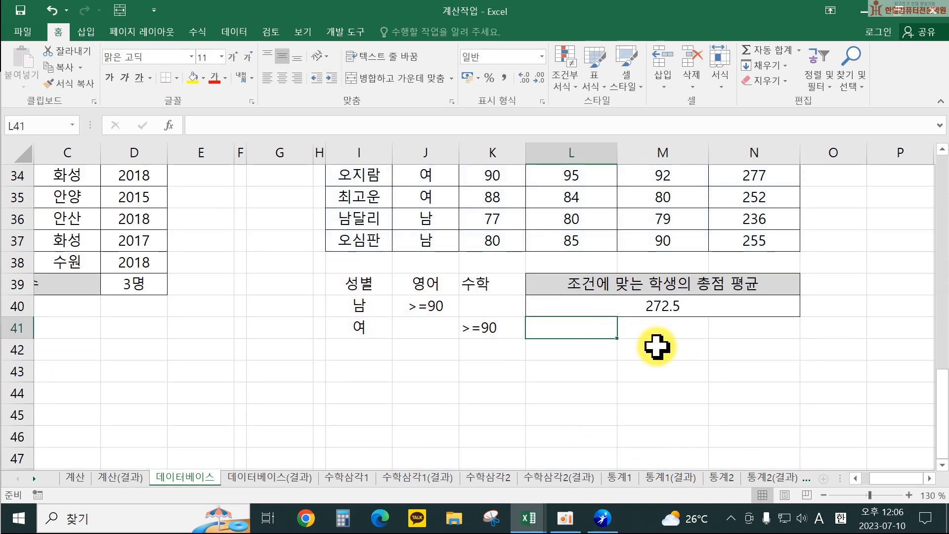
pyautogui.doubleClick(788, 315)
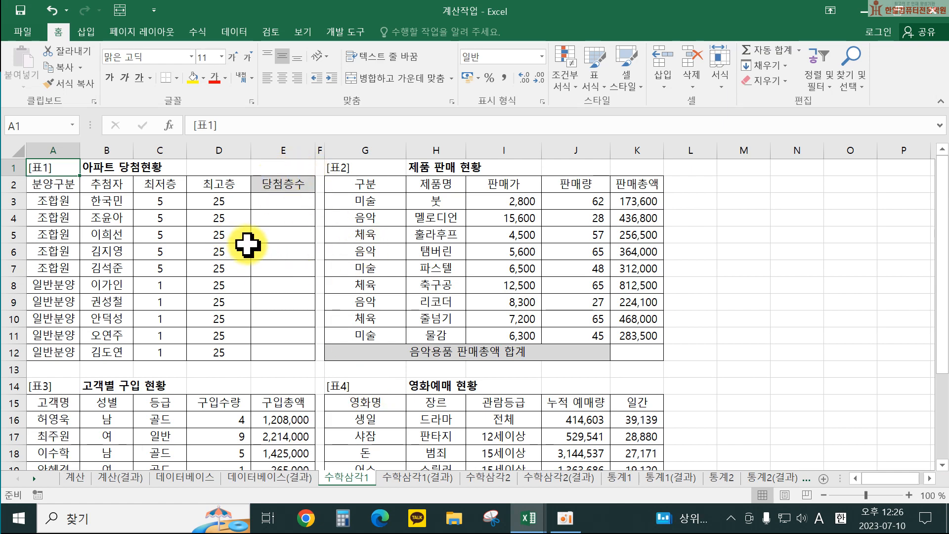
pyautogui.scroll(2, 220, 237)
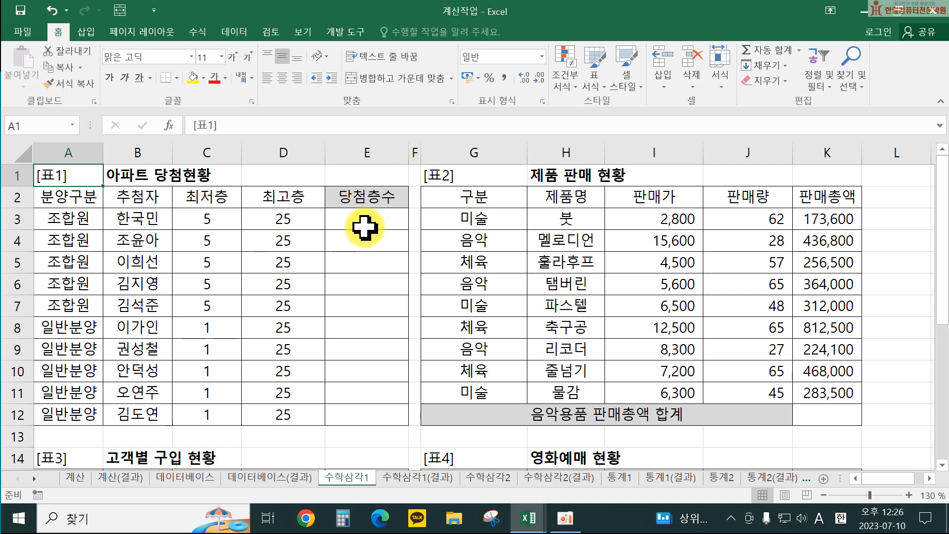
pyautogui.write('=r')
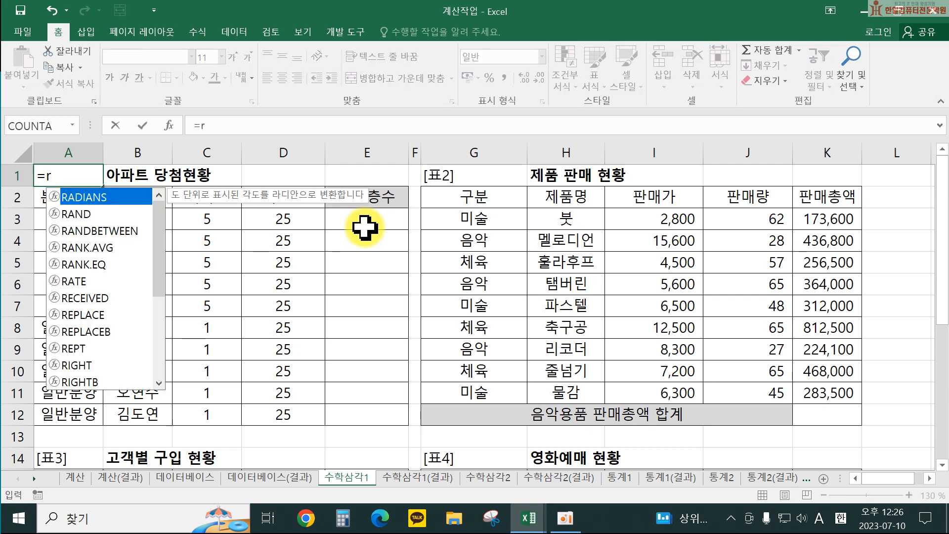
pyautogui.press('Return')
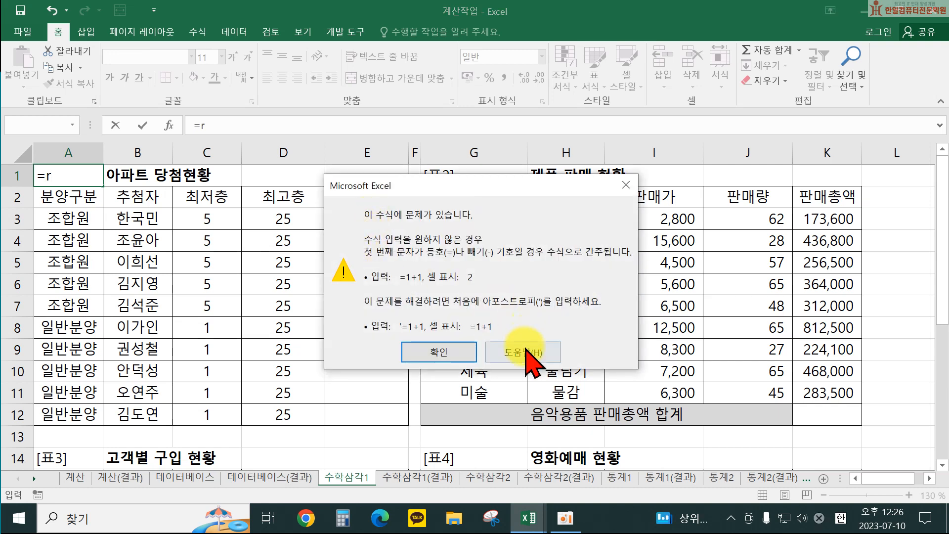
pyautogui.click(420, 351)
pyautogui.press('Escape')
# Enter a RANDBETWEEN formula in E3 of the 수학삼각1 sheet with C3 as the bottom and D3 as the top
pyautogui.click(368, 218)
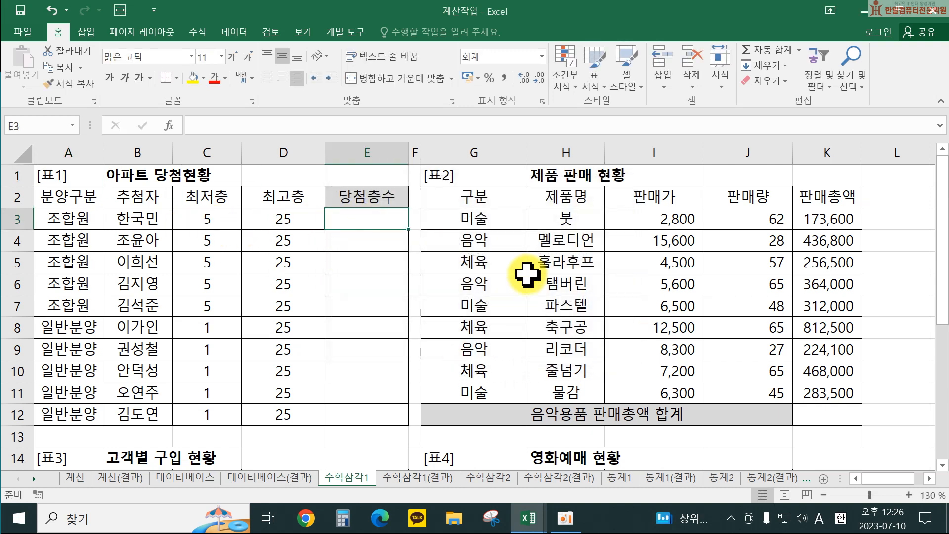
pyautogui.write('=r')
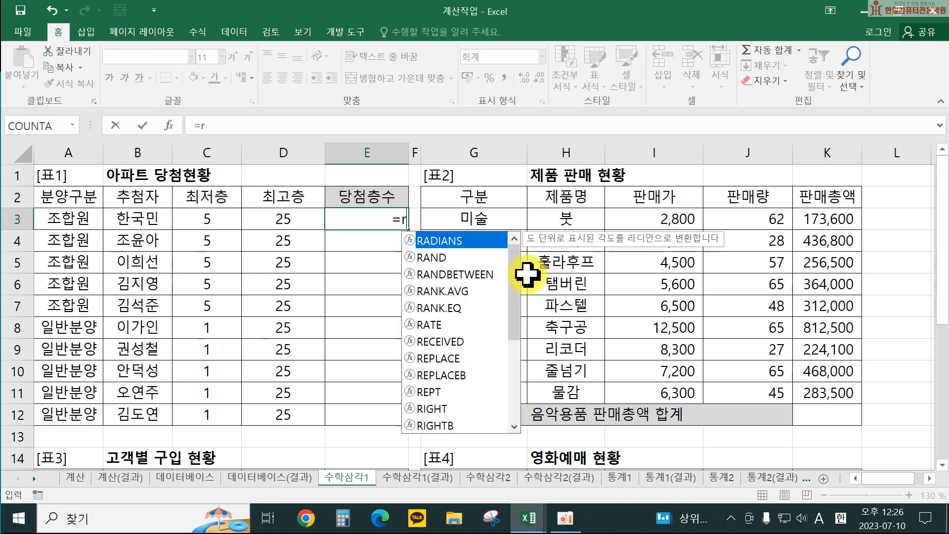
pyautogui.write('a')
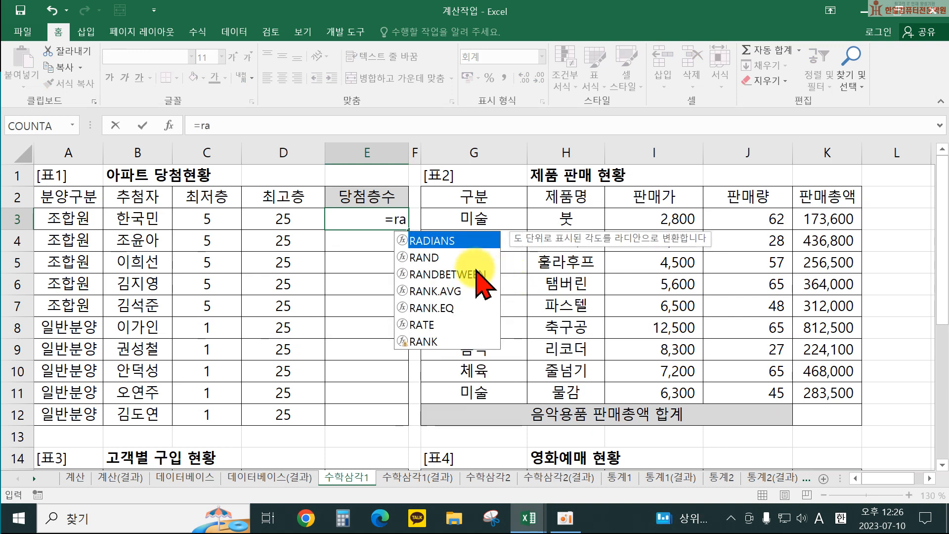
pyautogui.doubleClick(468, 274)
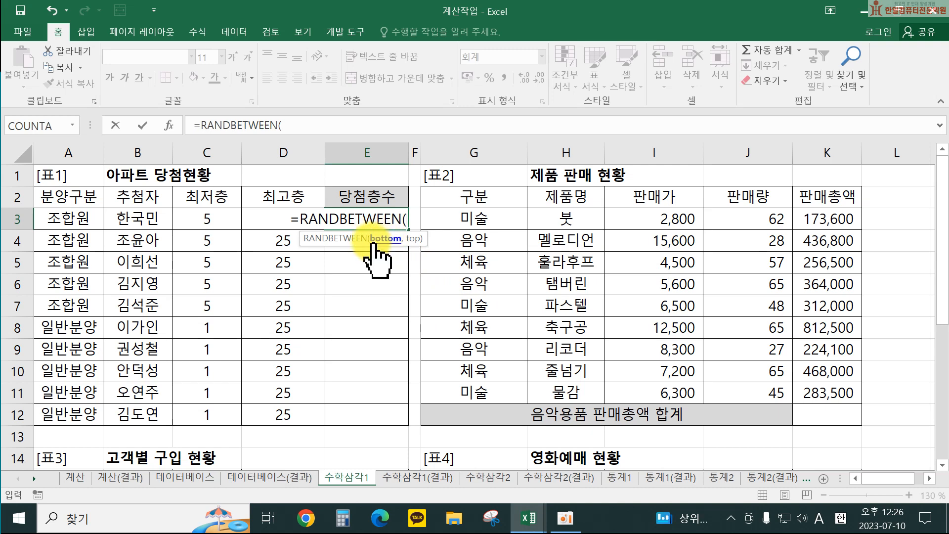
pyautogui.click(210, 213)
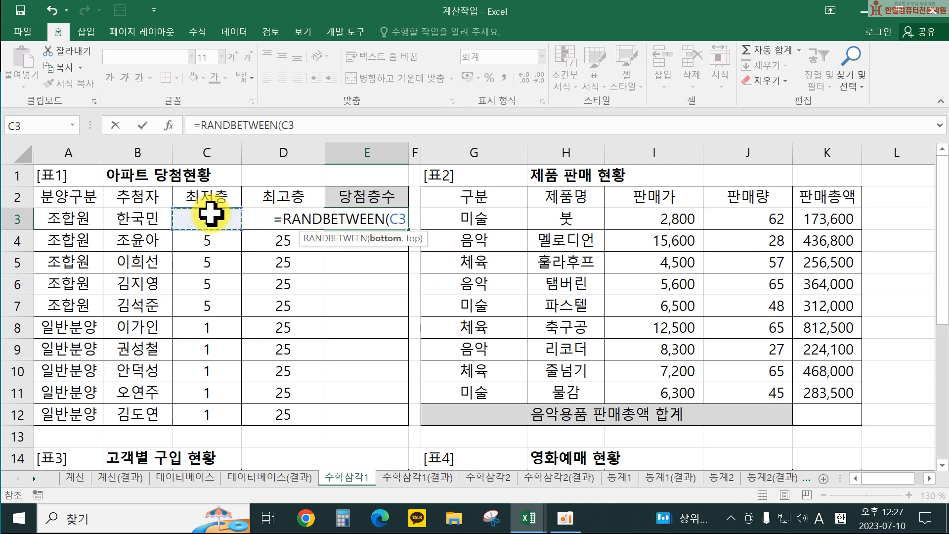
pyautogui.write(',')
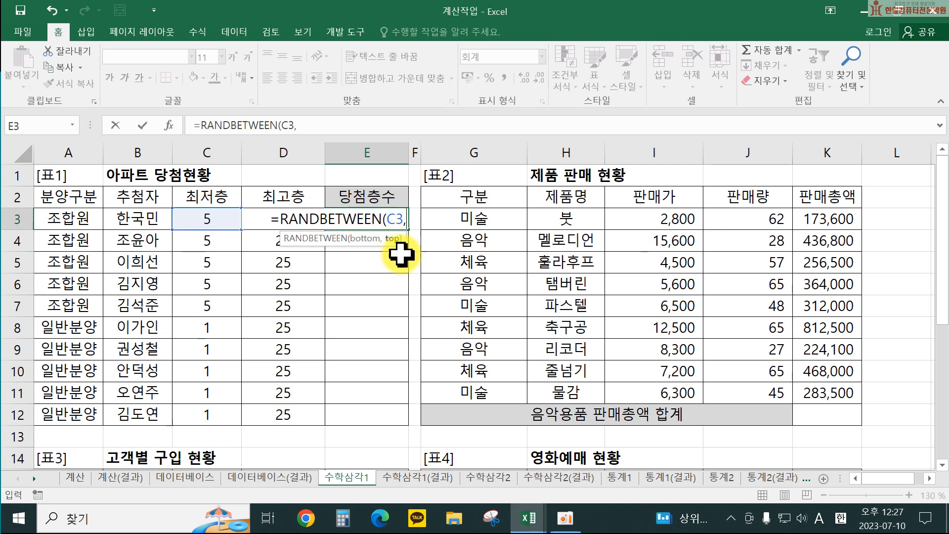
pyautogui.click(281, 194)
pyautogui.press('Down')
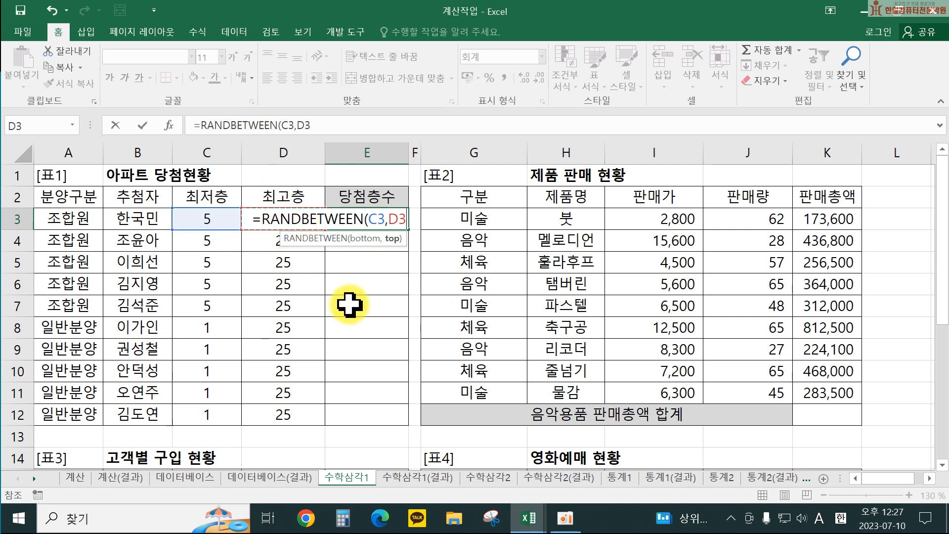
pyautogui.write(')')
pyautogui.press('Return')
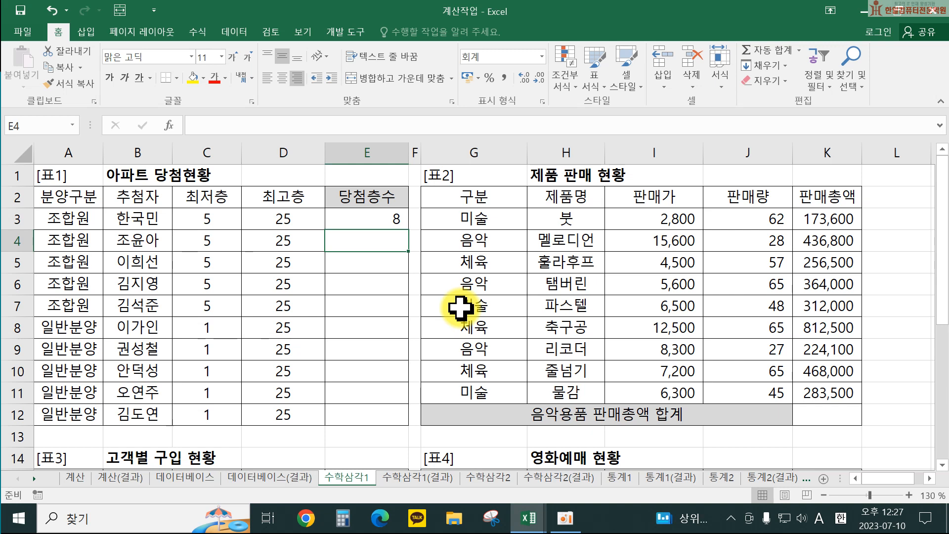
# Append &"층" to the end of the RANDBETWEEN formula in E3
pyautogui.doubleClick(371, 217)
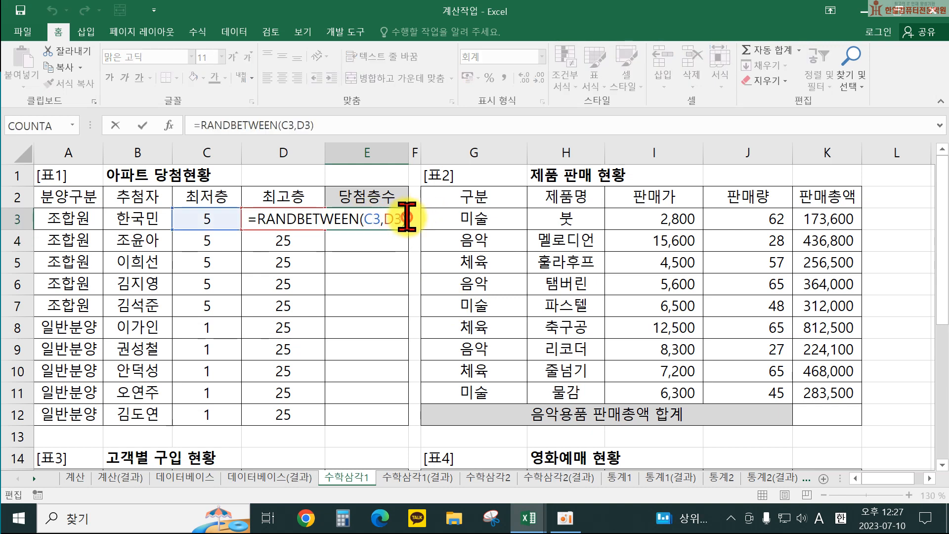
pyautogui.click(402, 213)
pyautogui.write('&"')
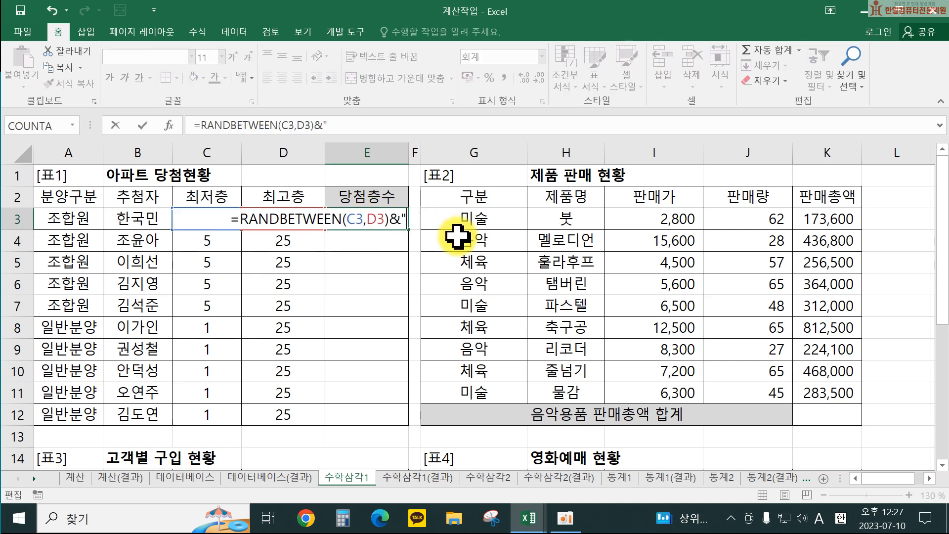
pyautogui.press('Hangul')
pyautogui.write('층"')
pyautogui.press('Return')
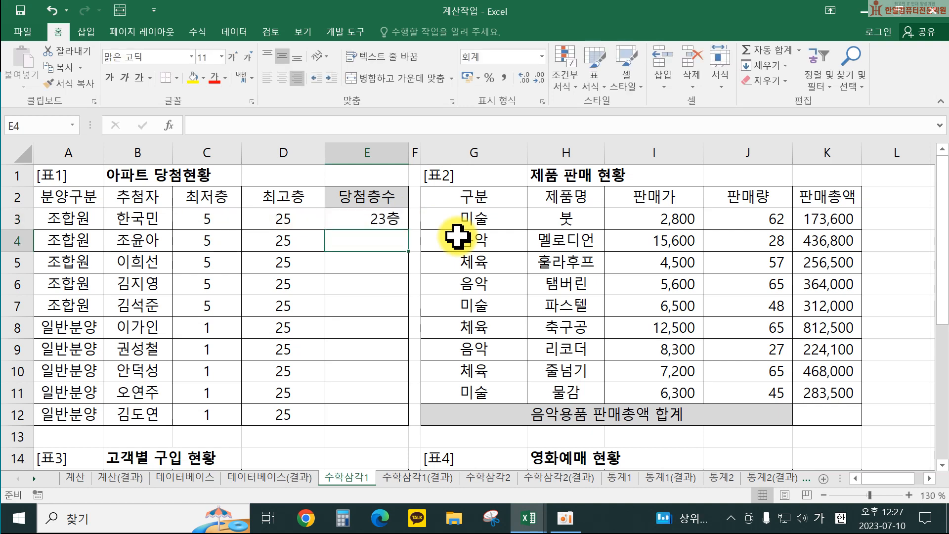
# Fill the 당첨층수 formula from E3 down to E12 and recheck the formula in E3
pyautogui.click(352, 216)
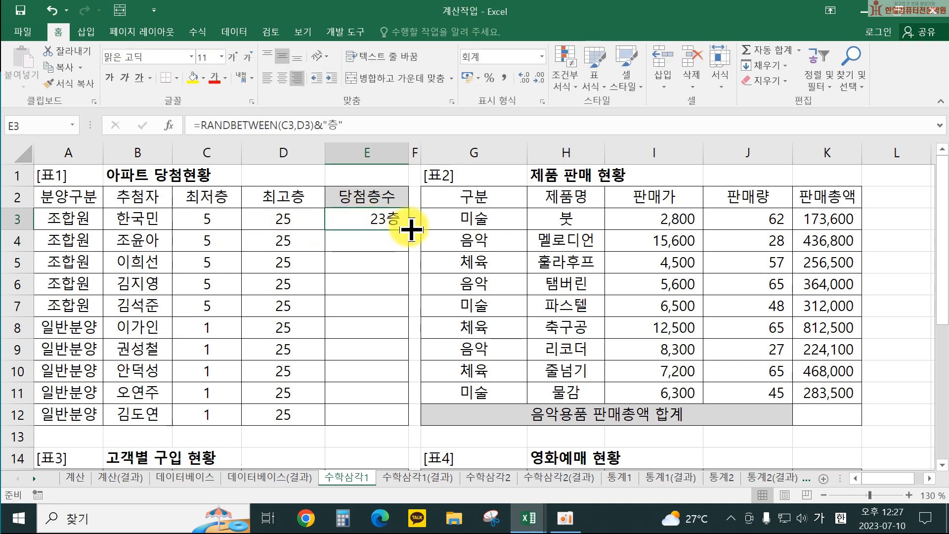
pyautogui.moveTo(408, 228); pyautogui.dragTo(413, 421)
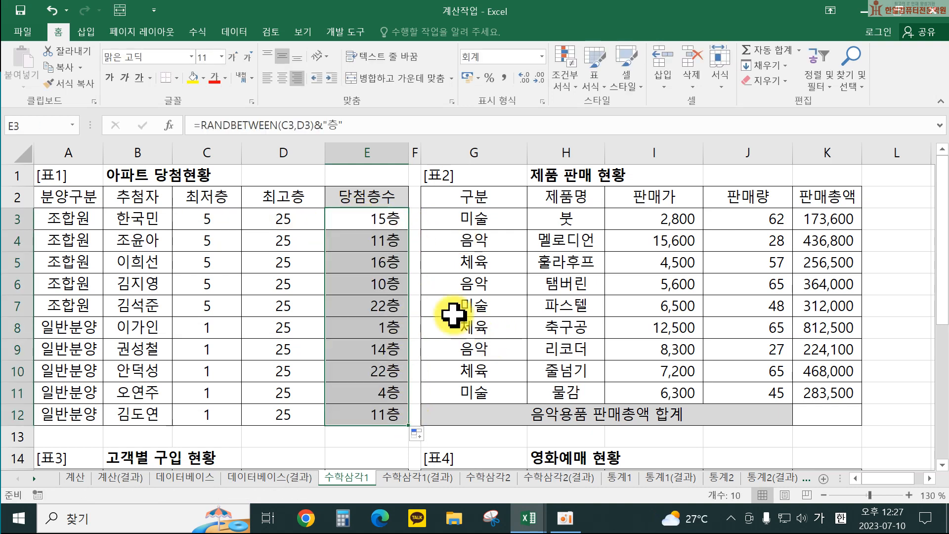
pyautogui.doubleClick(387, 219)
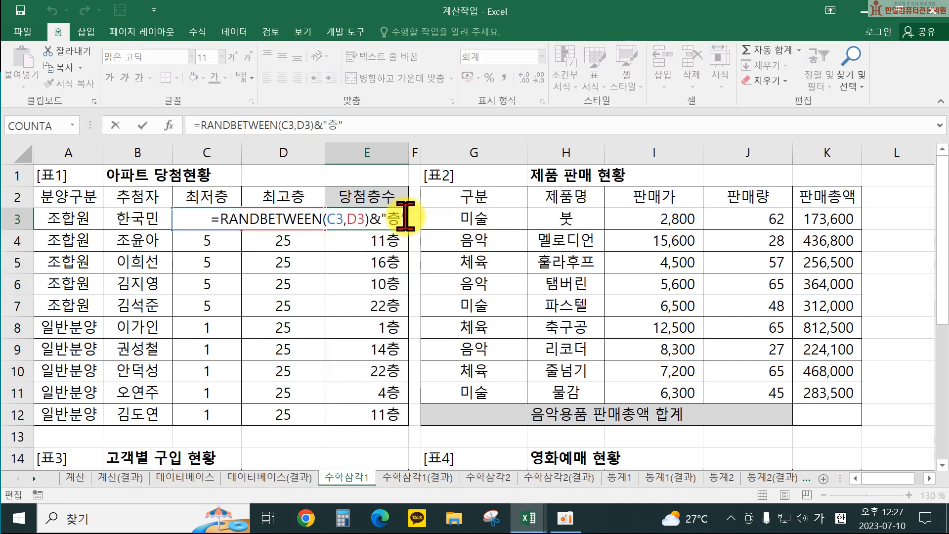
pyautogui.press('Return')
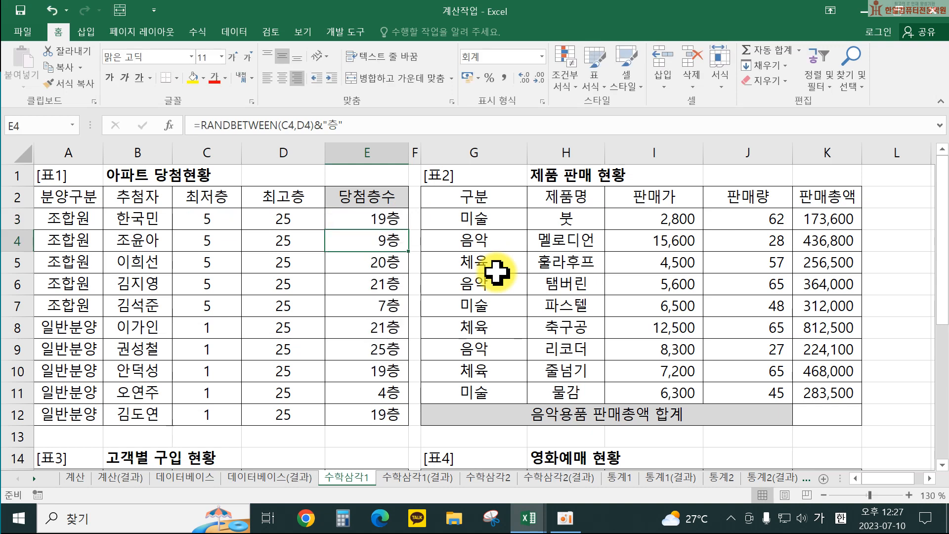
pyautogui.doubleClick(372, 213)
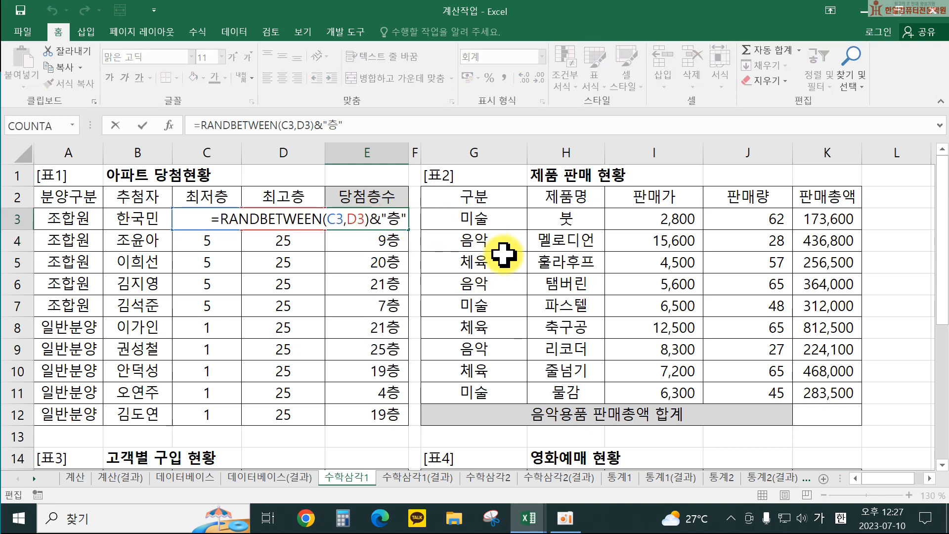
pyautogui.press('Return')
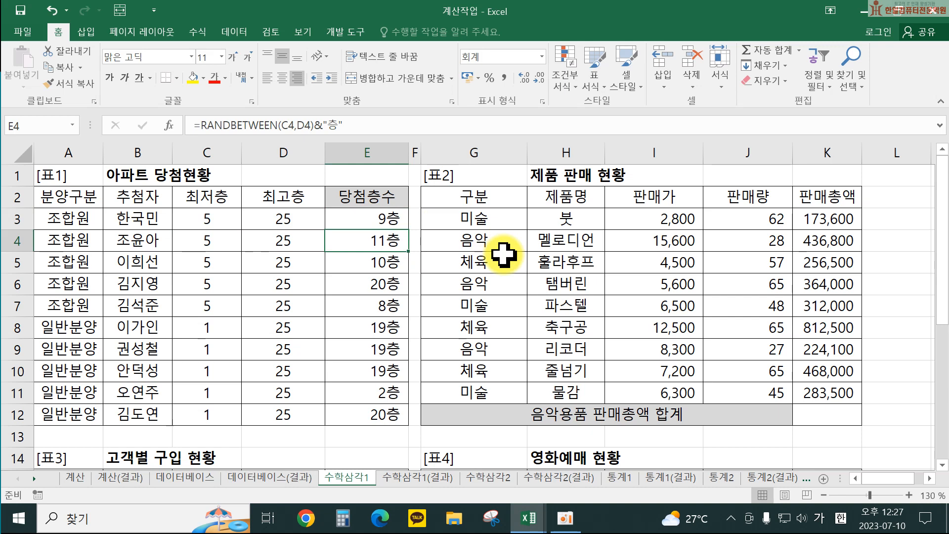
pyautogui.moveTo(371, 218); pyautogui.dragTo(366, 414)
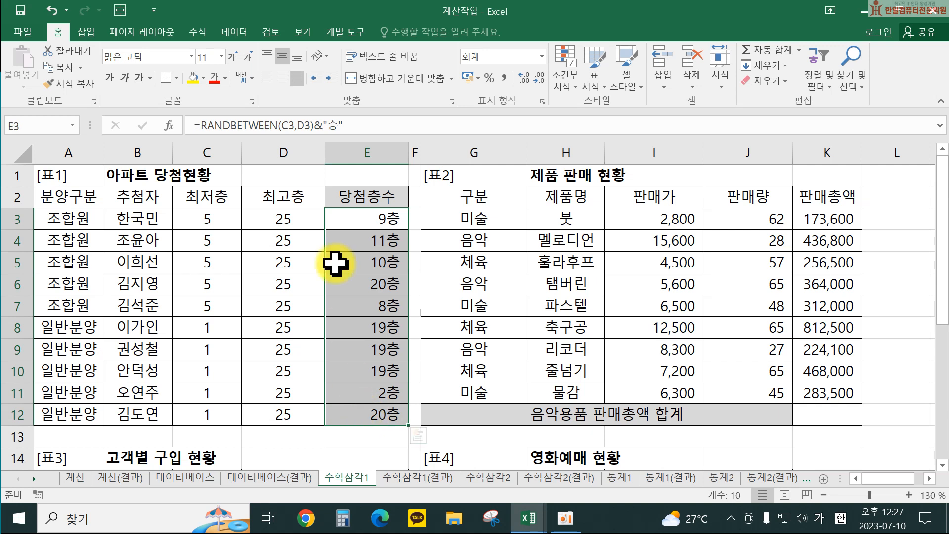
pyautogui.rightClick(343, 290)
pyautogui.click(348, 198)
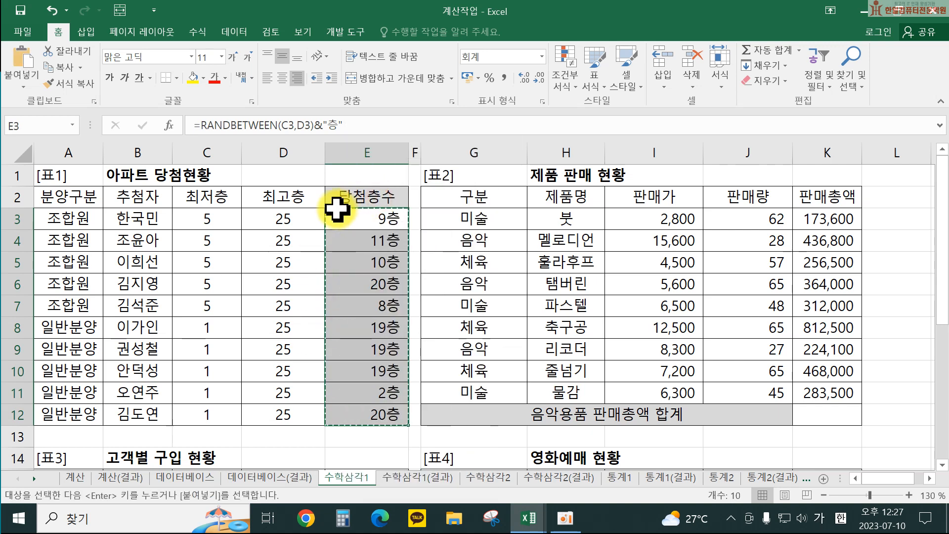
pyautogui.rightClick(340, 213)
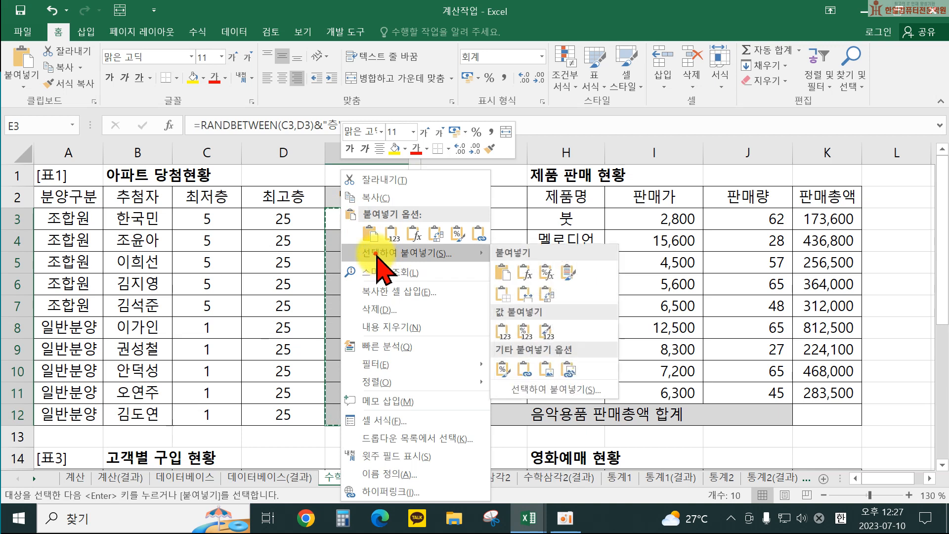
pyautogui.click(378, 208)
pyautogui.click(274, 183)
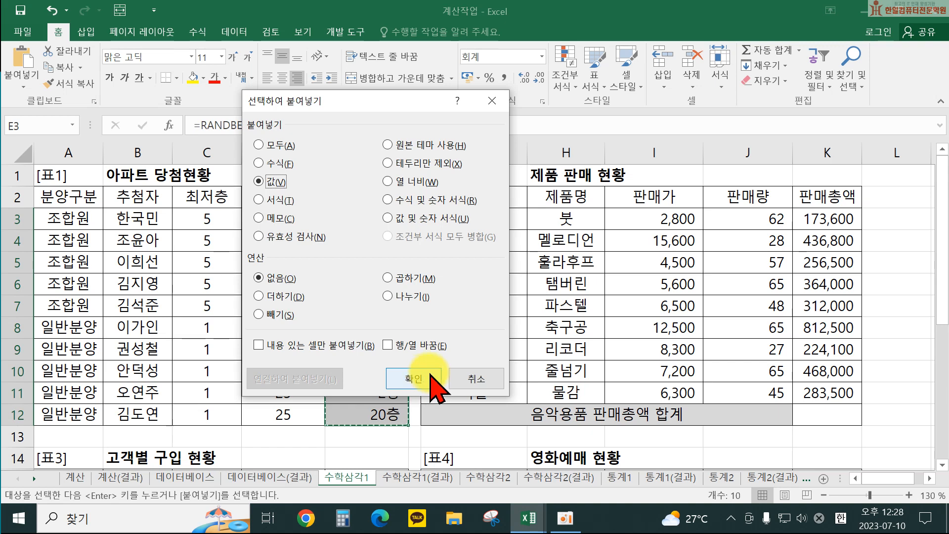
pyautogui.click(470, 383)
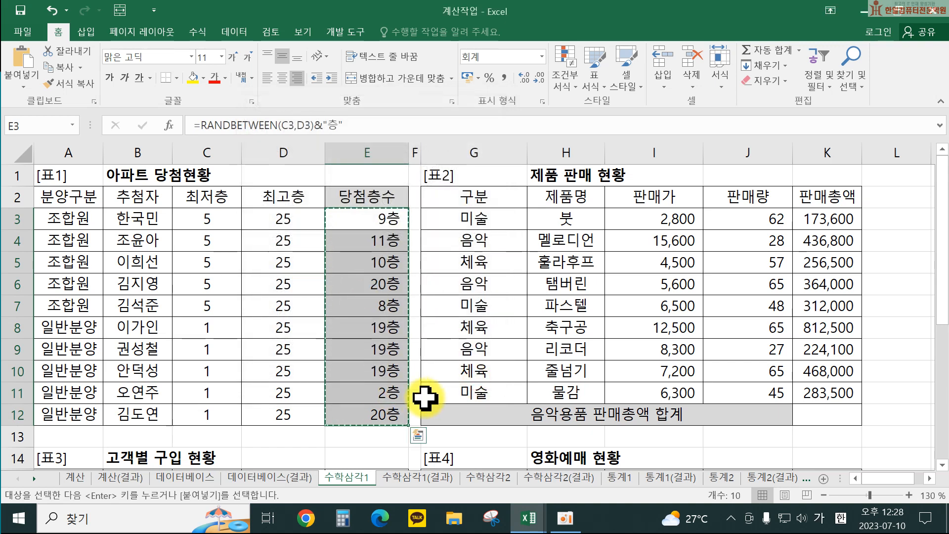
pyautogui.press('Escape')
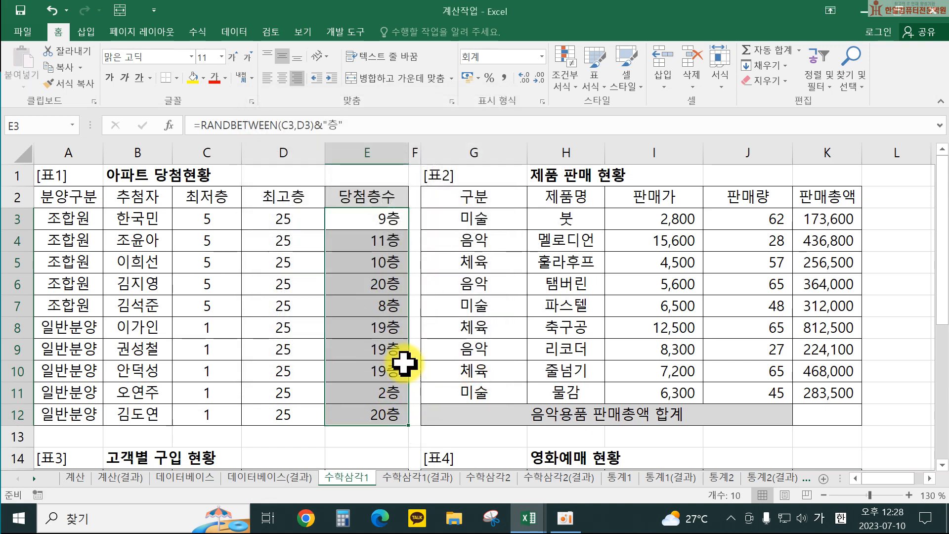
pyautogui.click(370, 218)
pyautogui.doubleClick(370, 218)
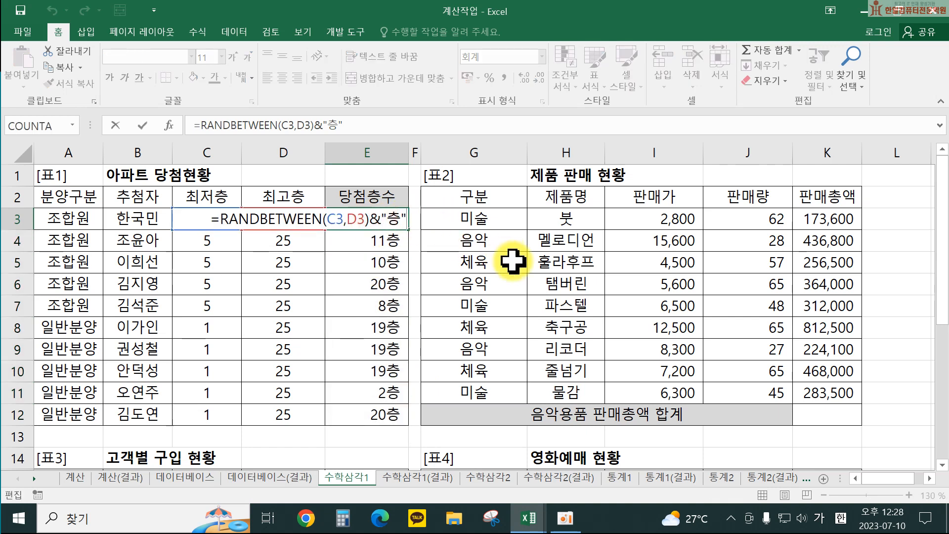
# Start a SUMIF formula in K12 with the 구분 cells G3:G11 as the range
pyautogui.click(850, 420)
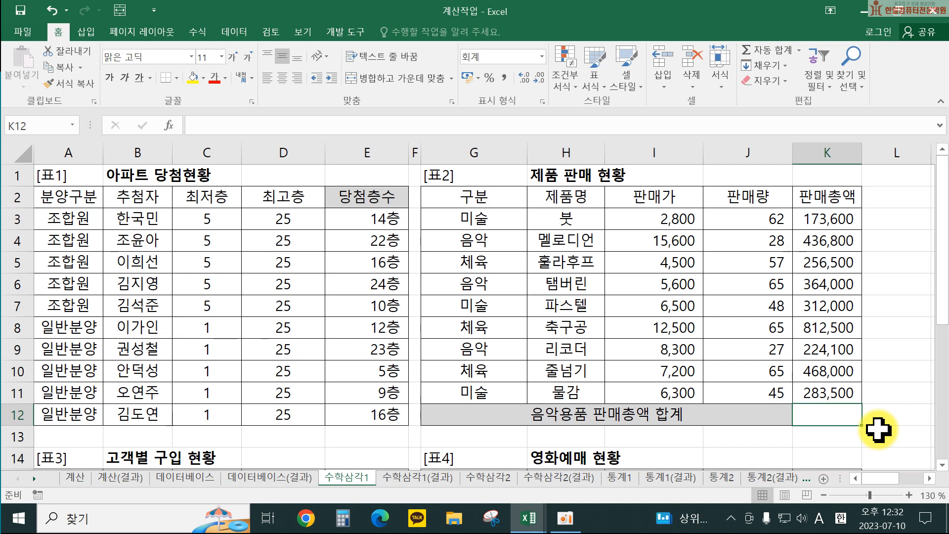
pyautogui.write('=sumif')
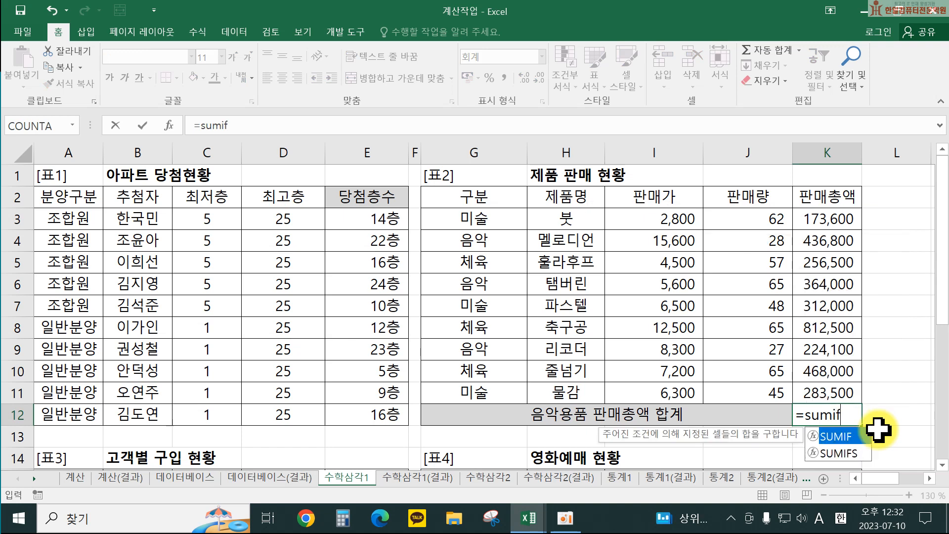
pyautogui.write('(')
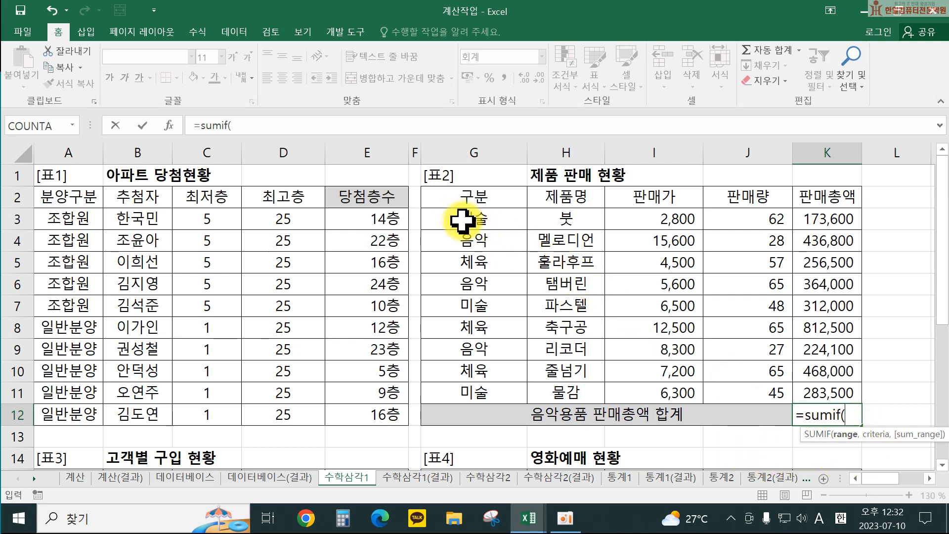
pyautogui.moveTo(459, 218); pyautogui.dragTo(462, 390)
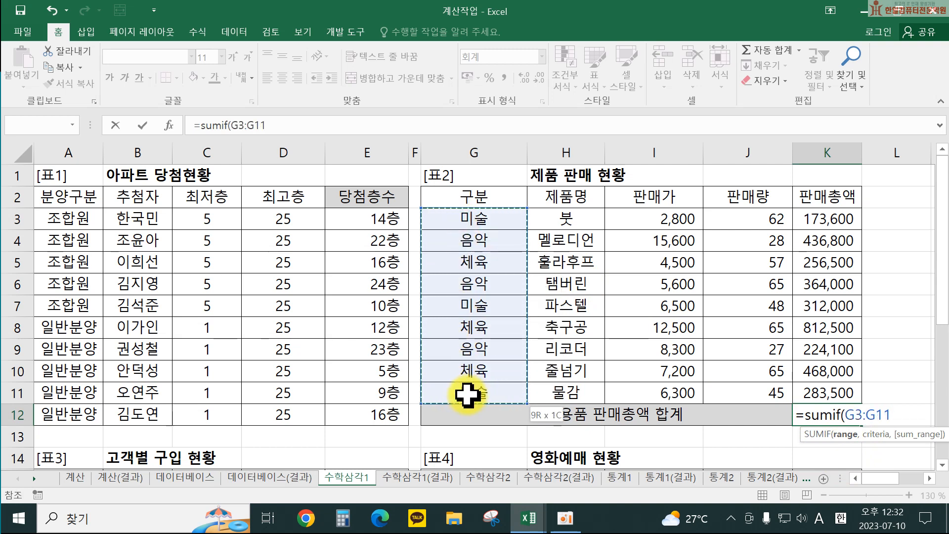
pyautogui.write(',')
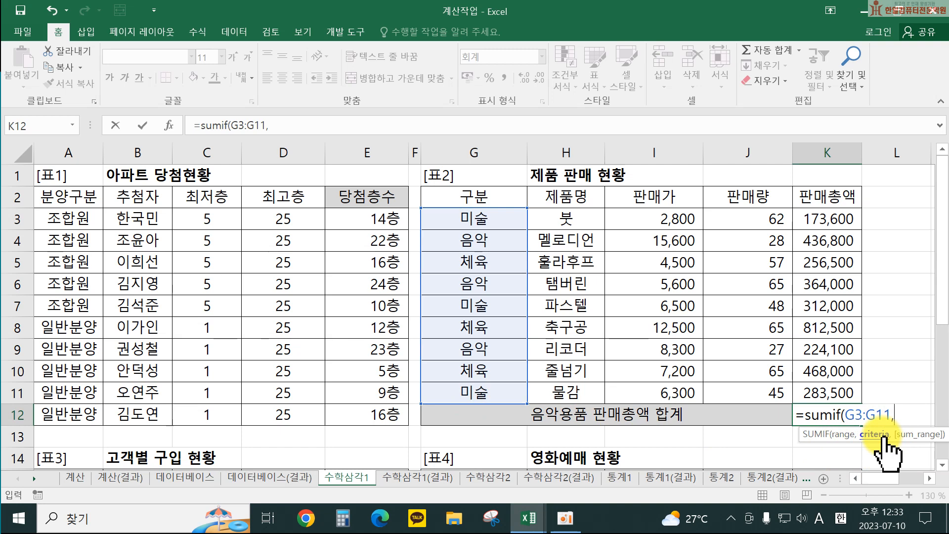
# Complete the SUMIF formula in K12 with "음악" as the criteria and K3:K11 as the sum range
pyautogui.write('"d')
pyautogui.press('BackSpace')
pyautogui.press('Hangul')
pyautogui.write('음악",')
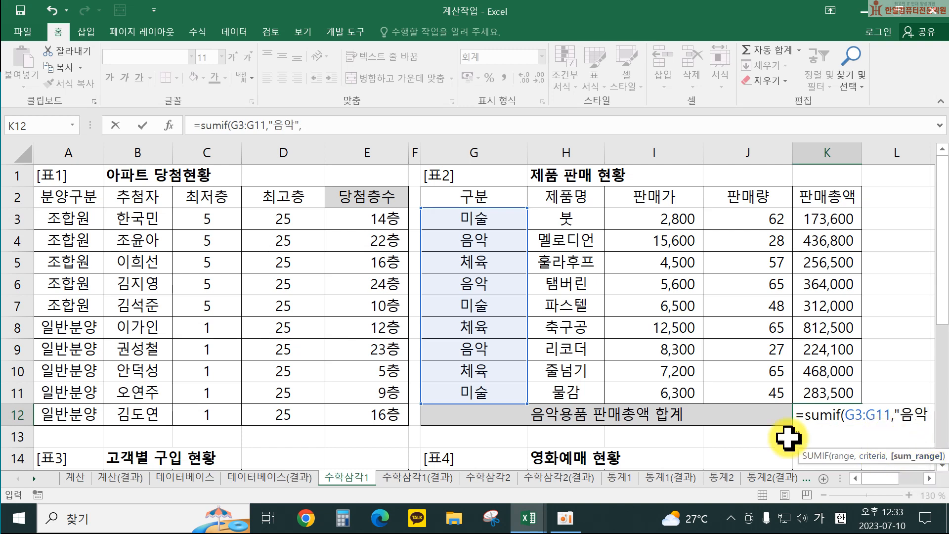
pyautogui.moveTo(817, 219); pyautogui.dragTo(826, 395)
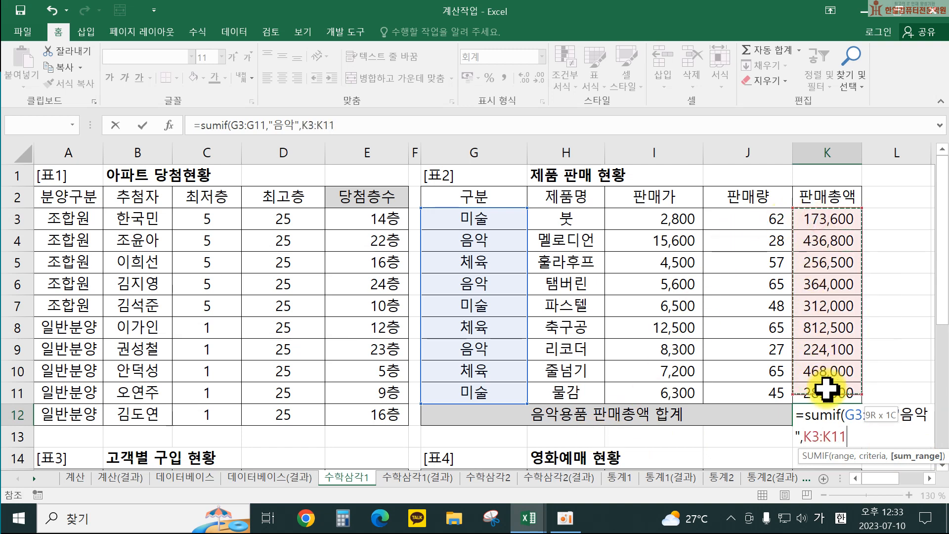
pyautogui.press('Return')
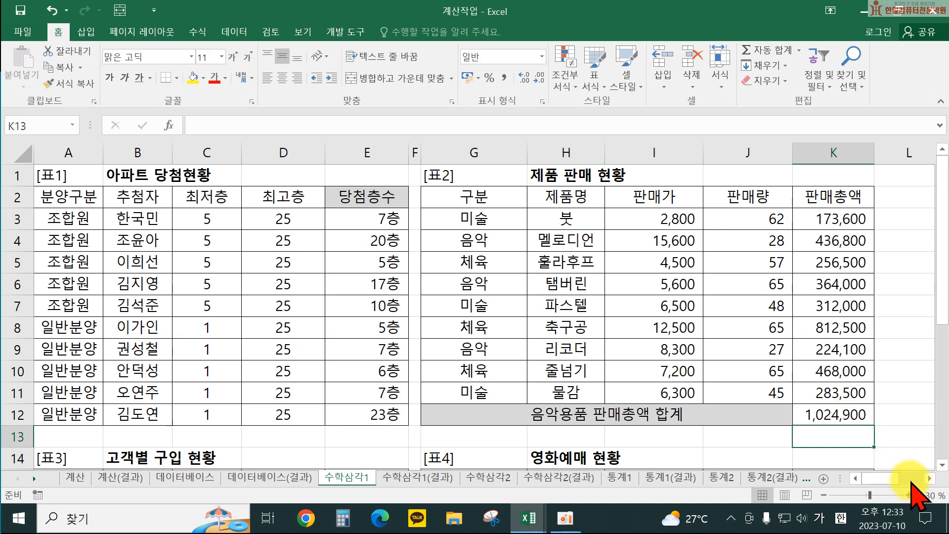
# Review the SUMIF formula in K12
pyautogui.click(929, 478)
pyautogui.doubleClick(796, 416)
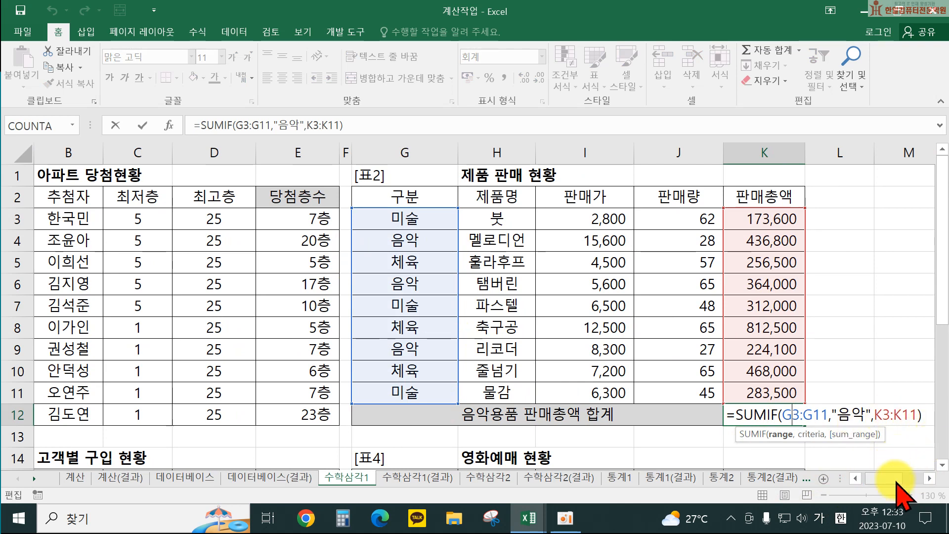
pyautogui.press('Return')
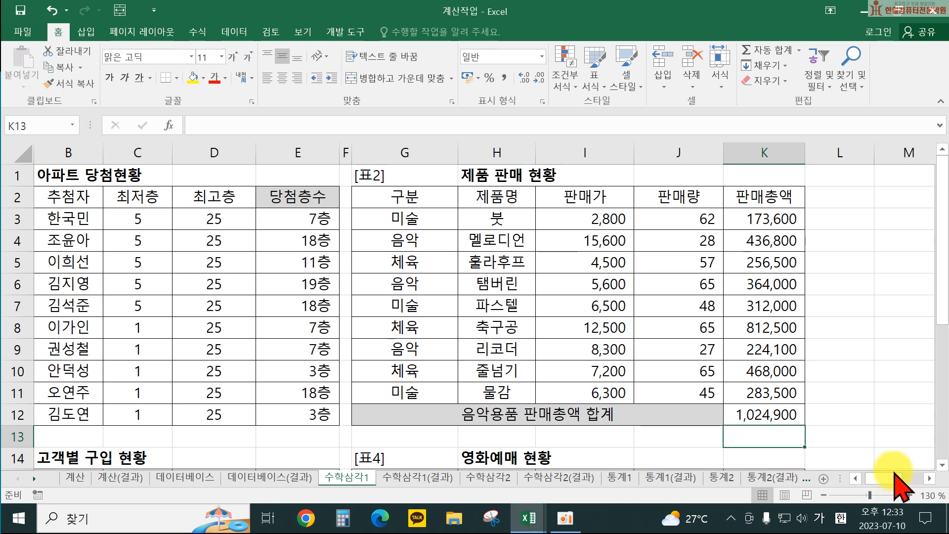
# Wrap the SUMIF formula in K12 in ROUNDUP with -3 as the number of digits
pyautogui.doubleClick(735, 416)
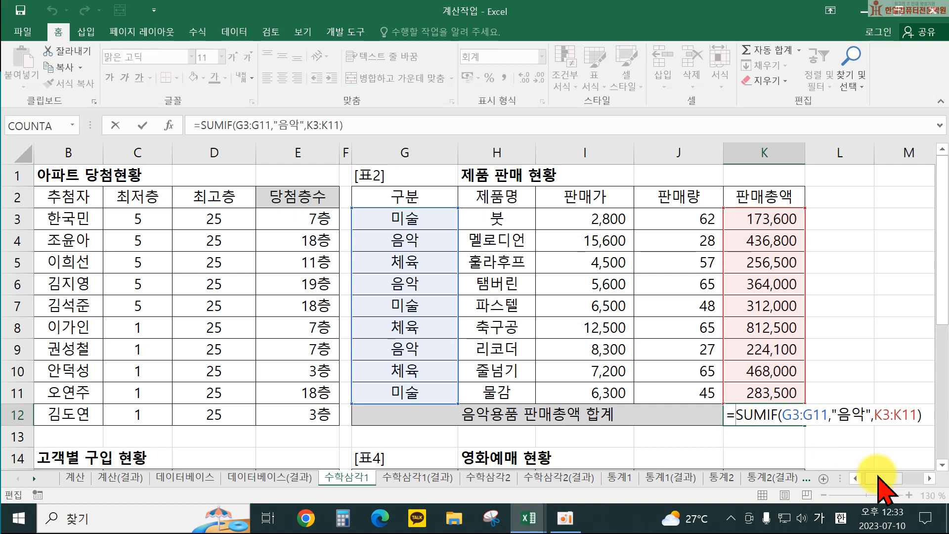
pyautogui.press('Home')
pyautogui.press('Right')
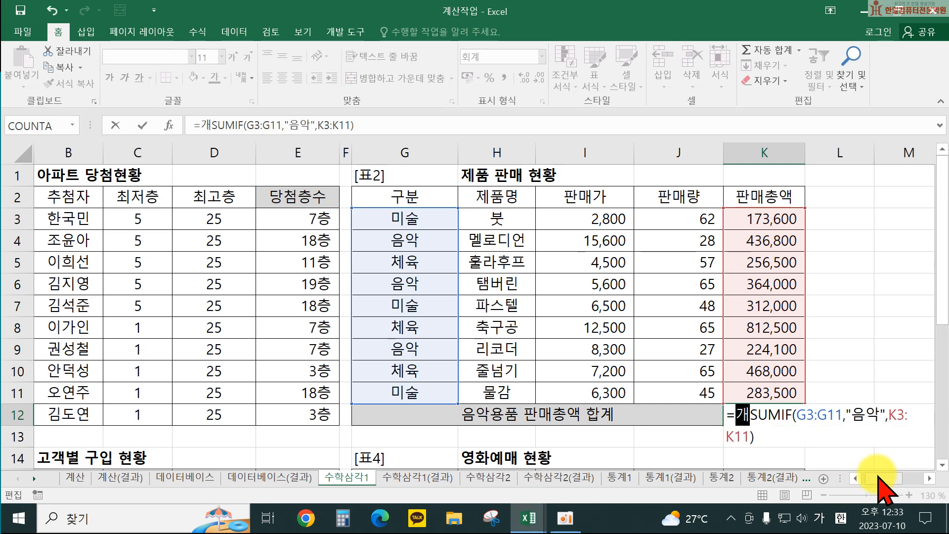
pyautogui.press('Hangul')
pyautogui.write('rou')
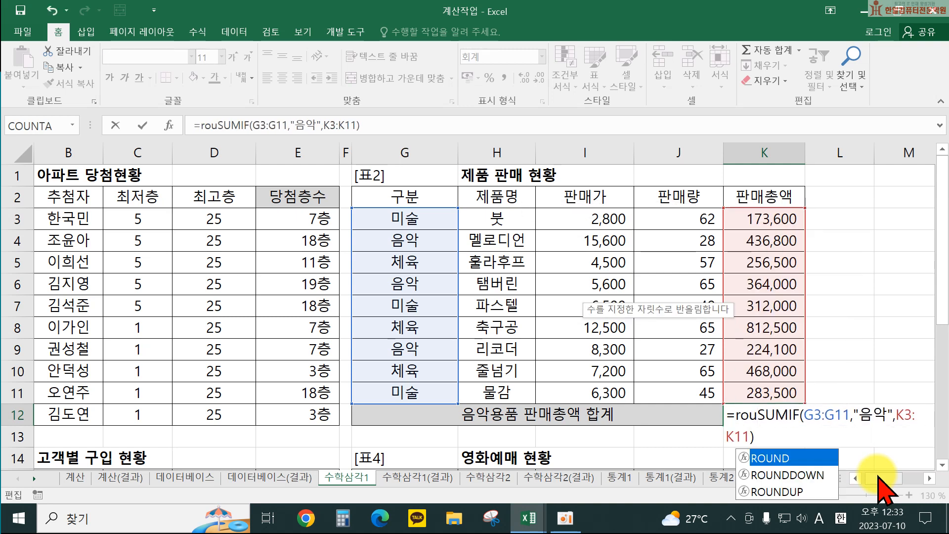
pyautogui.press('Down')
pyautogui.press('Down')
pyautogui.press('Tab')
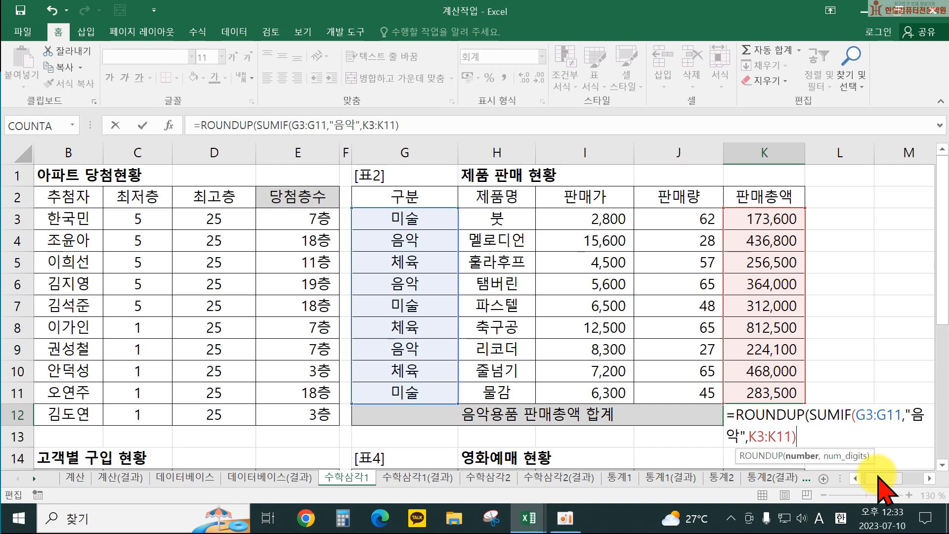
pyautogui.write(',')
pyautogui.write('-3)')
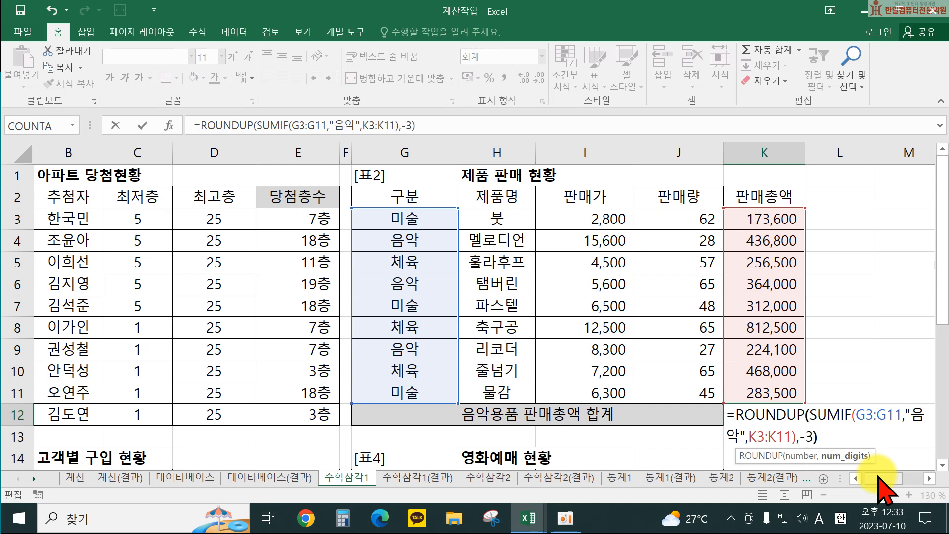
pyautogui.press('Return')
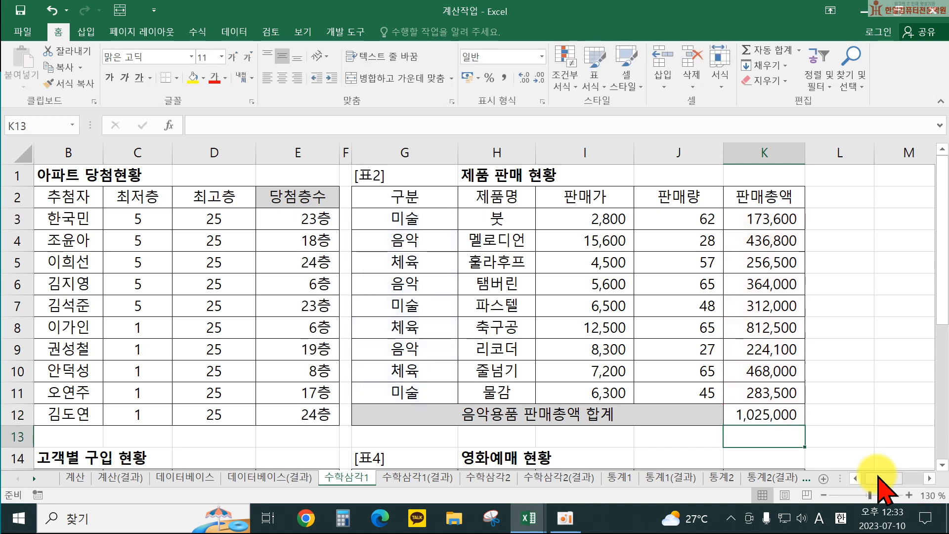
# Review the combined ROUNDUP and SUMIF formula in K12
pyautogui.moveTo(881, 474); pyautogui.dragTo(897, 476)
pyautogui.click(650, 412)
pyautogui.doubleClick(650, 412)
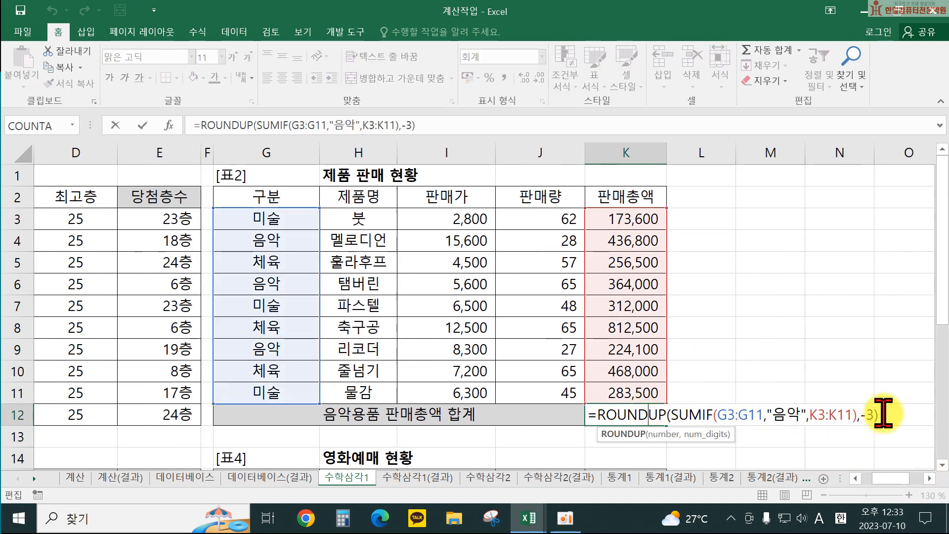
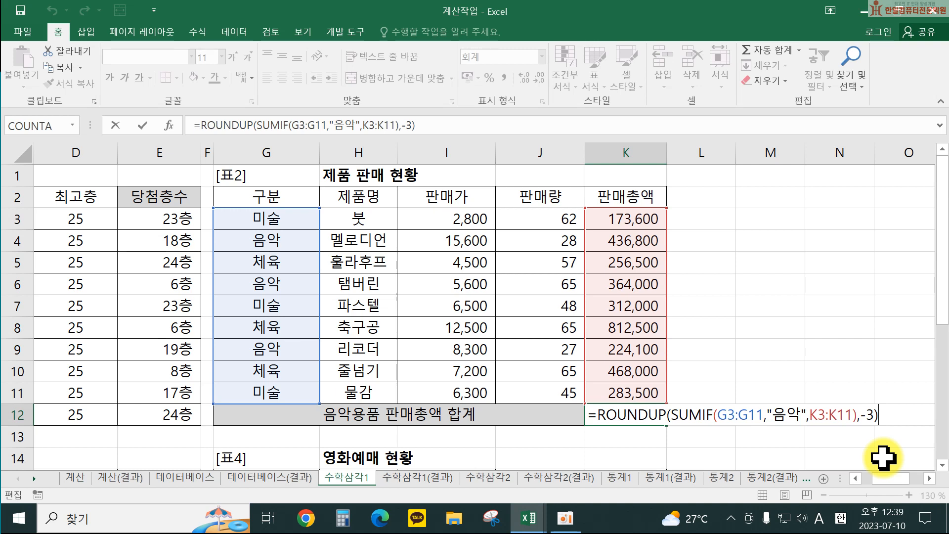
pyautogui.press('Return')
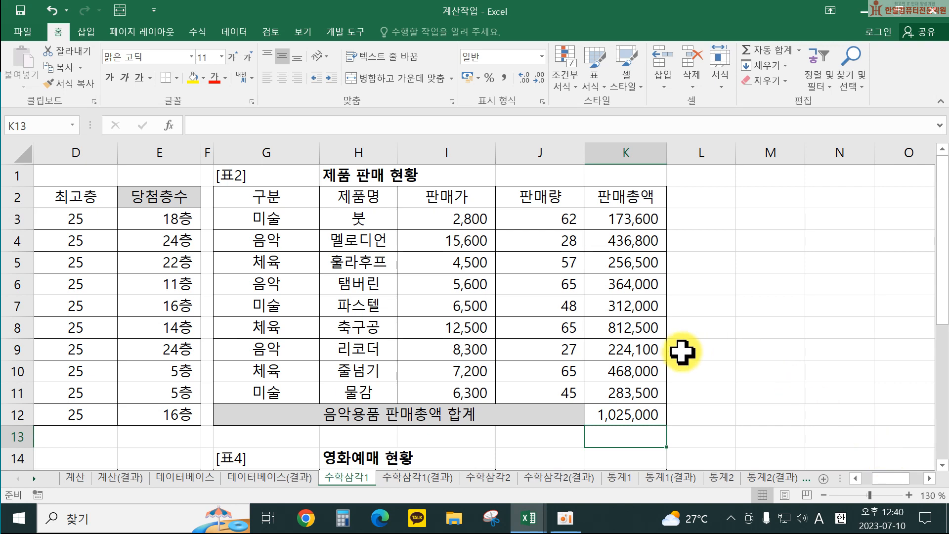
pyautogui.scroll(-4, 672, 353)
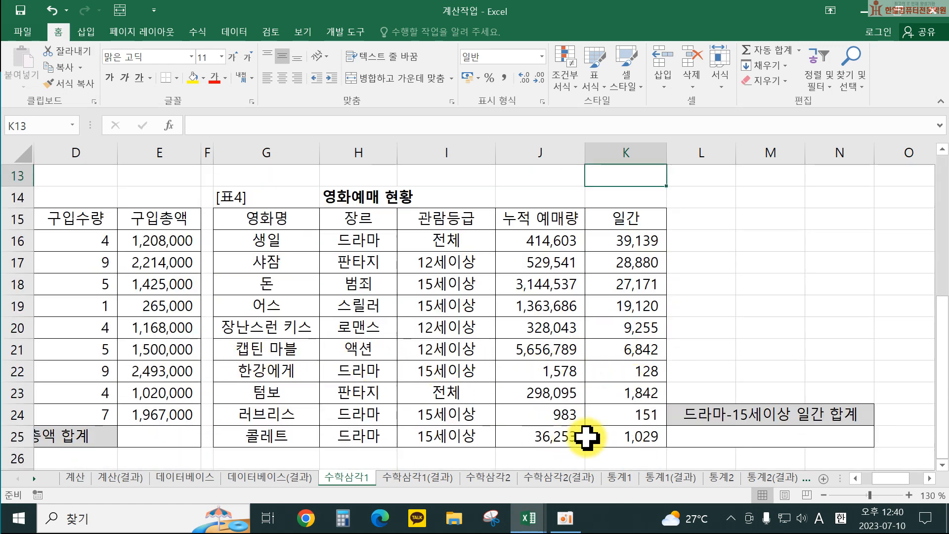
pyautogui.moveTo(896, 478); pyautogui.dragTo(873, 478)
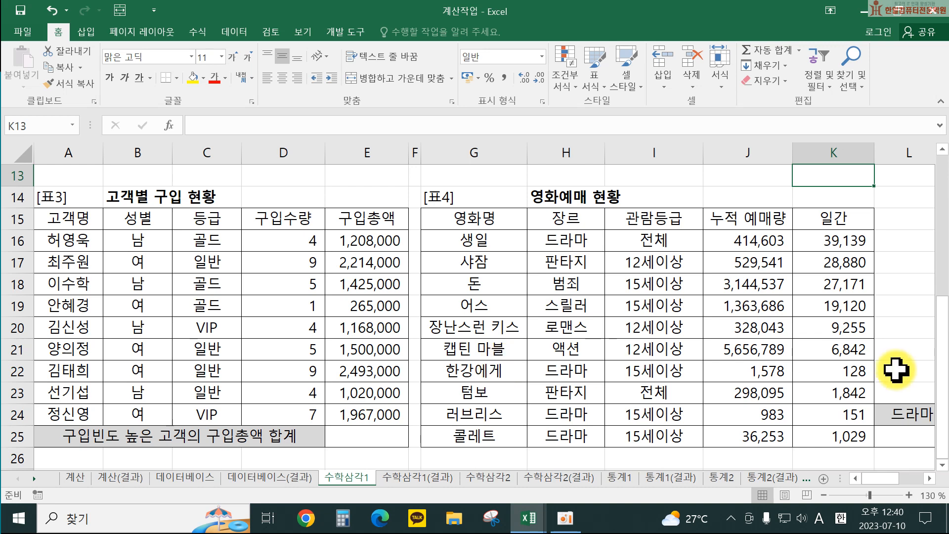
pyautogui.click(368, 437)
pyautogui.write('=')
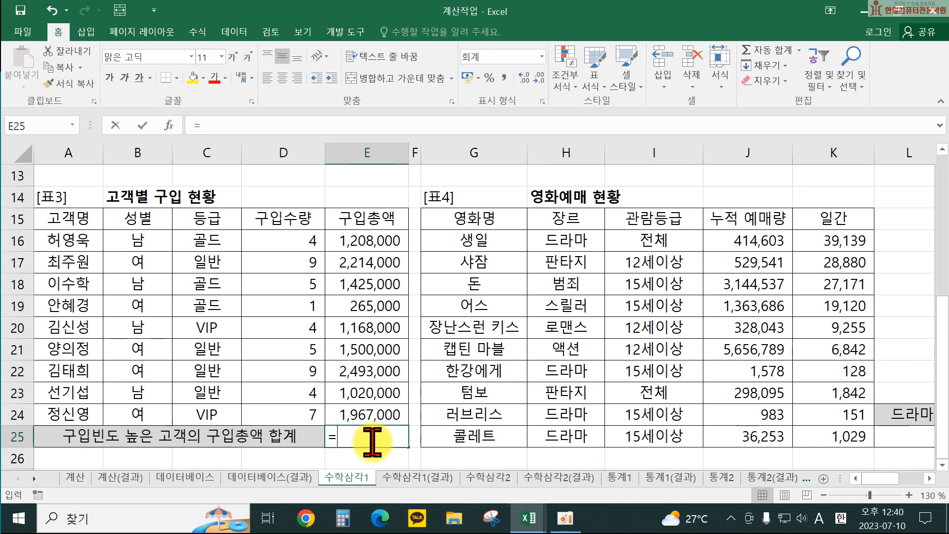
pyautogui.write('sumif')
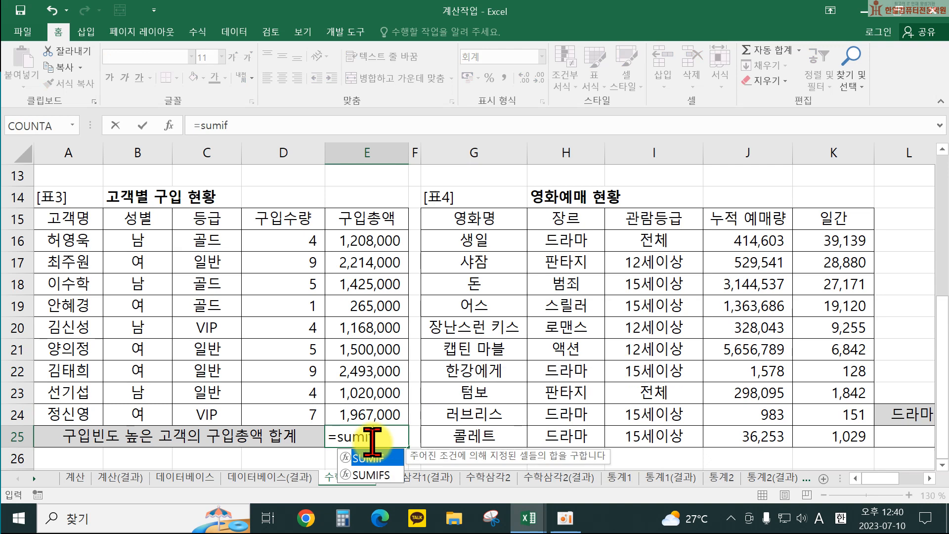
pyautogui.hotkey('ctrl', 'a')
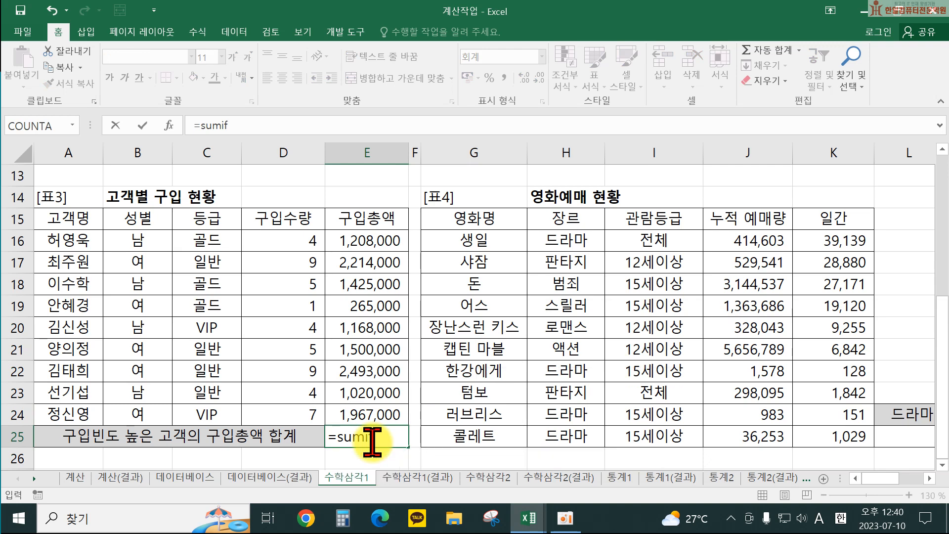
pyautogui.press('Escape')
# Enter a MODE formula over the purchase quantities D16:D24 in E25
pyautogui.write('=mod(')
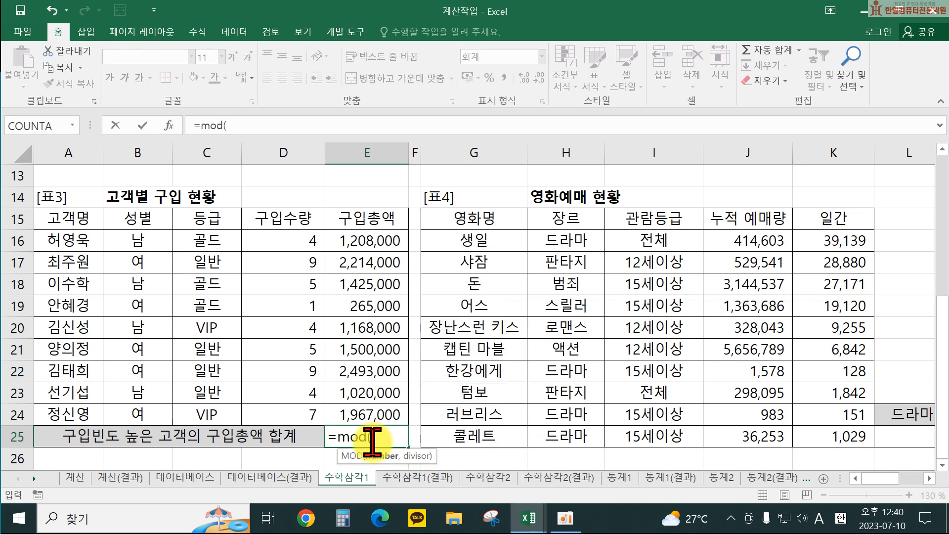
pyautogui.press('BackSpace')
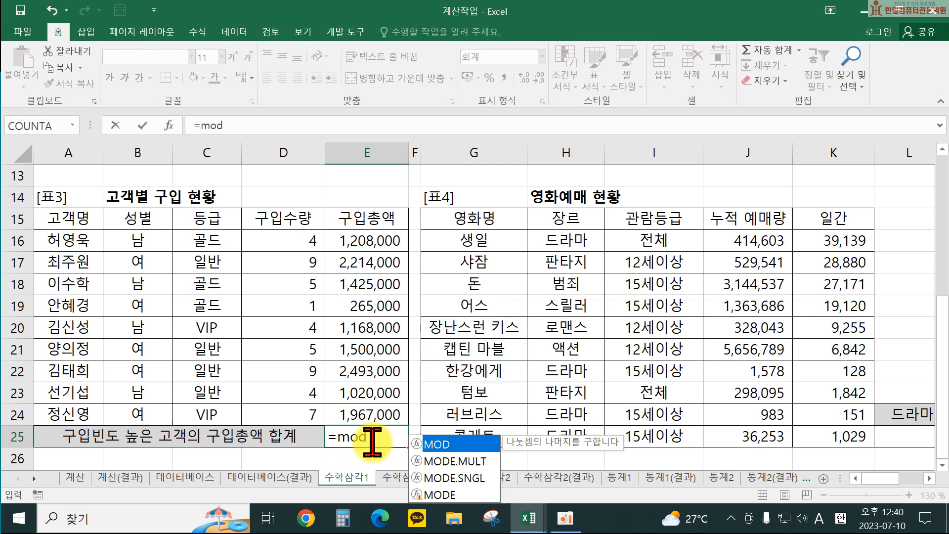
pyautogui.write('e')
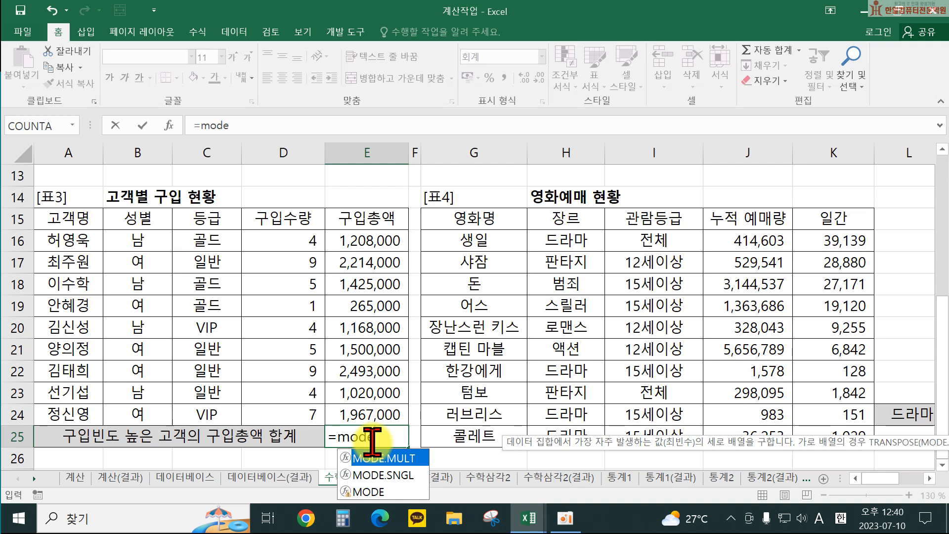
pyautogui.click(368, 491)
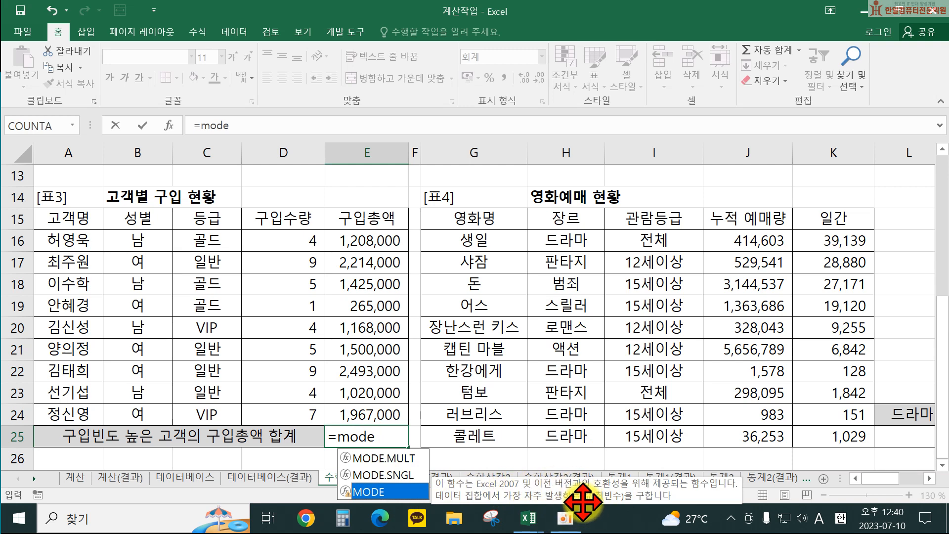
pyautogui.write('(')
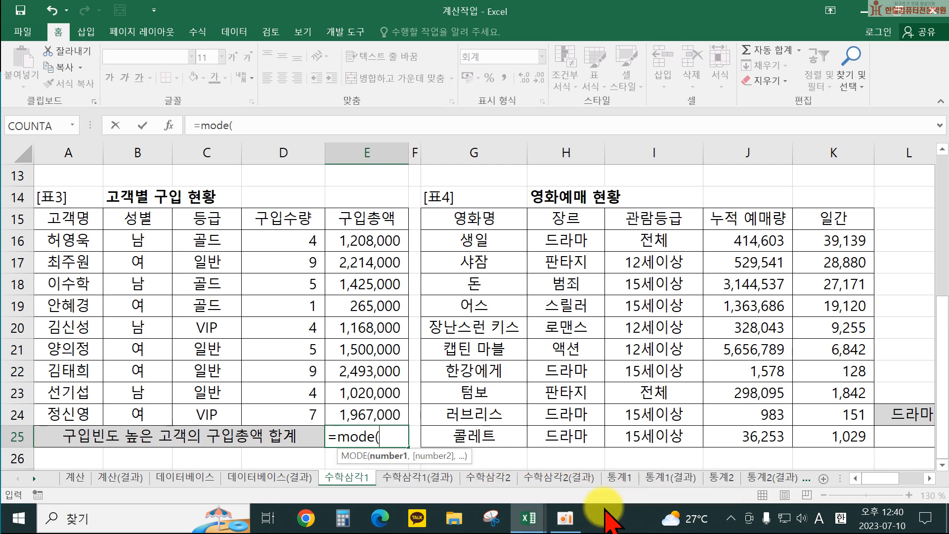
pyautogui.moveTo(267, 240); pyautogui.dragTo(268, 402)
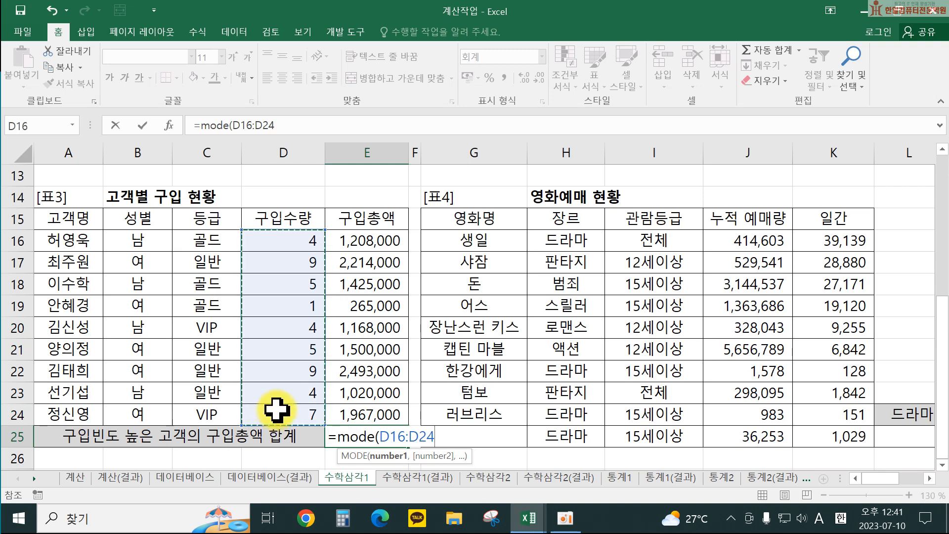
pyautogui.write(')')
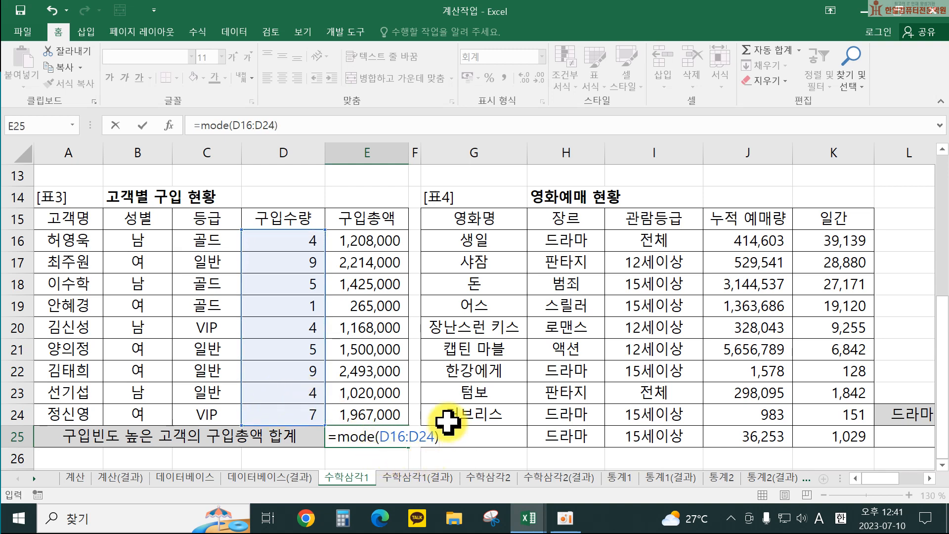
pyautogui.press('Return')
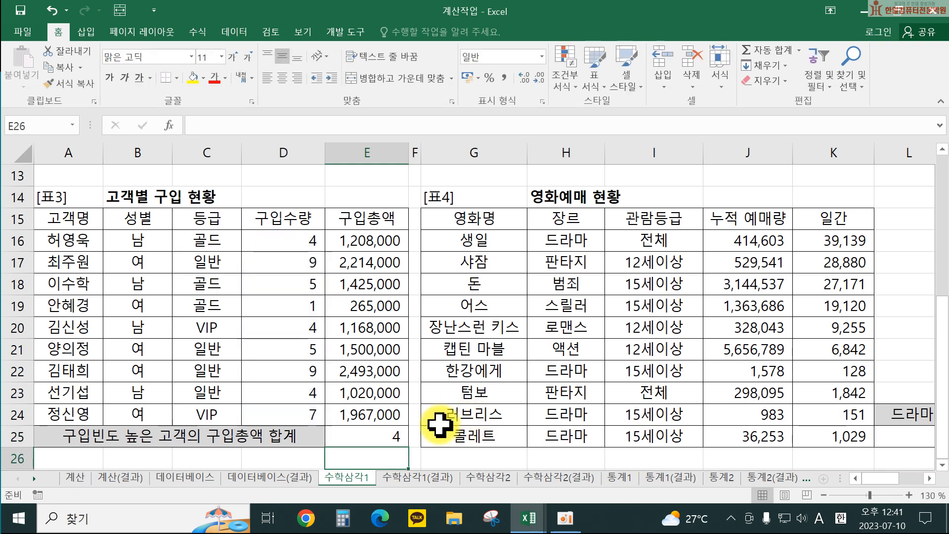
# Wrap the MODE formula in E25 in SUMIF, with D16:D24 as the range, MODE as the criteria and E16:E24 as the sum range
pyautogui.doubleClick(346, 435)
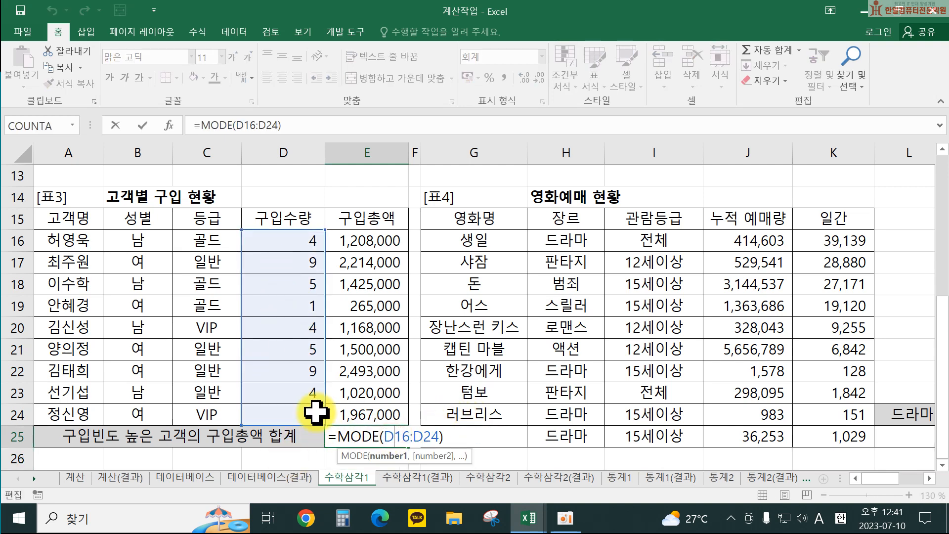
pyautogui.click(340, 436)
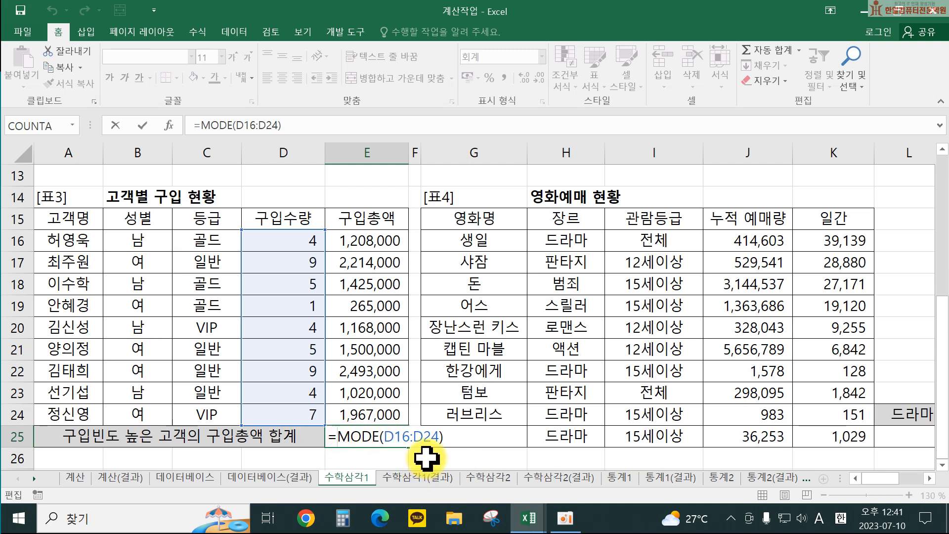
pyautogui.write('sumif*')
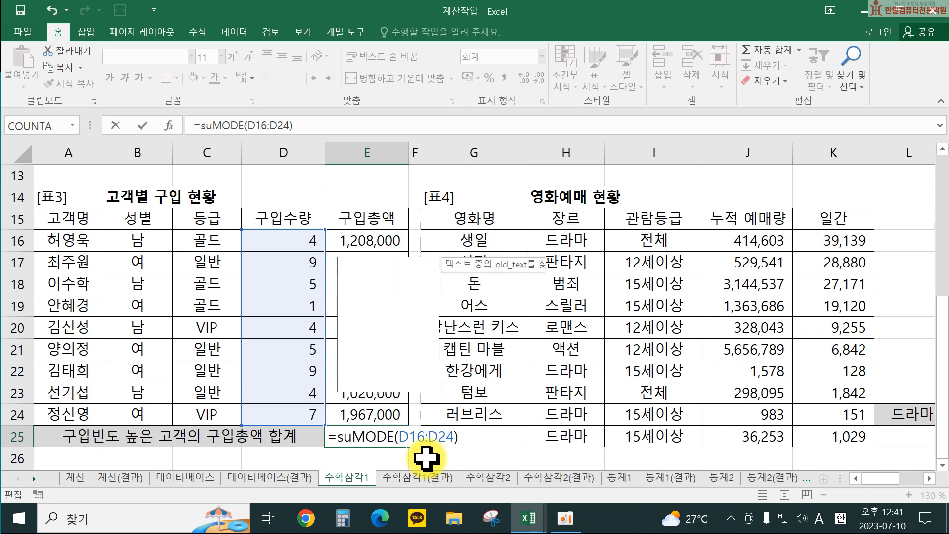
pyautogui.press('BackSpace')
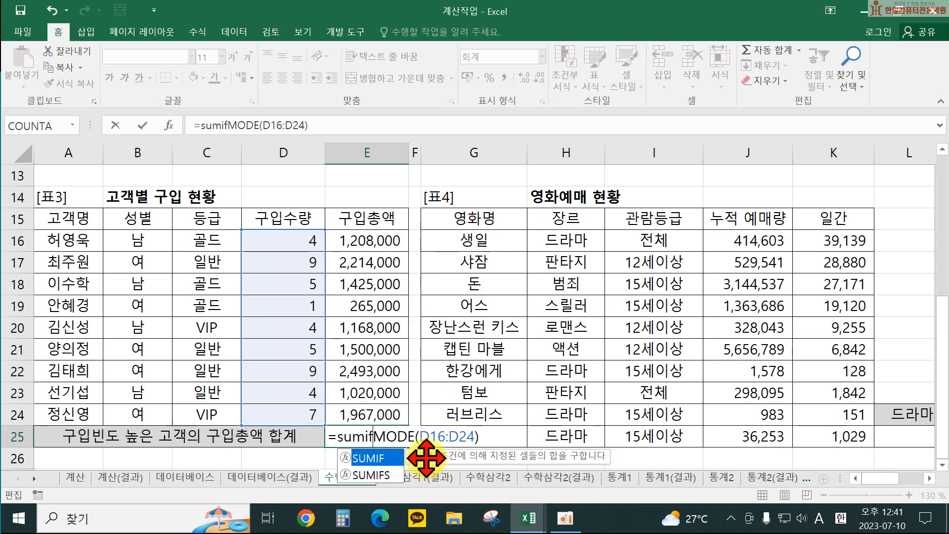
pyautogui.write('(')
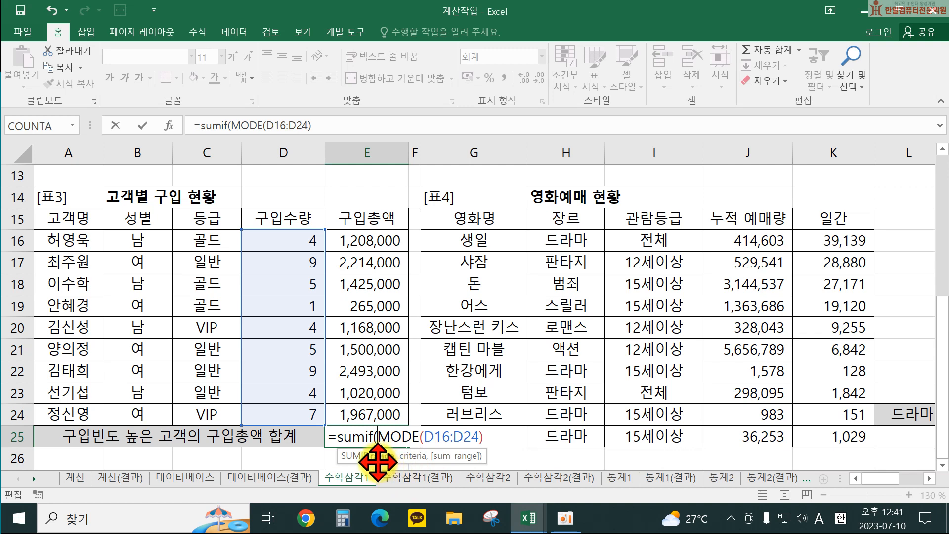
pyautogui.moveTo(290, 247); pyautogui.dragTo(285, 414)
pyautogui.write(',')
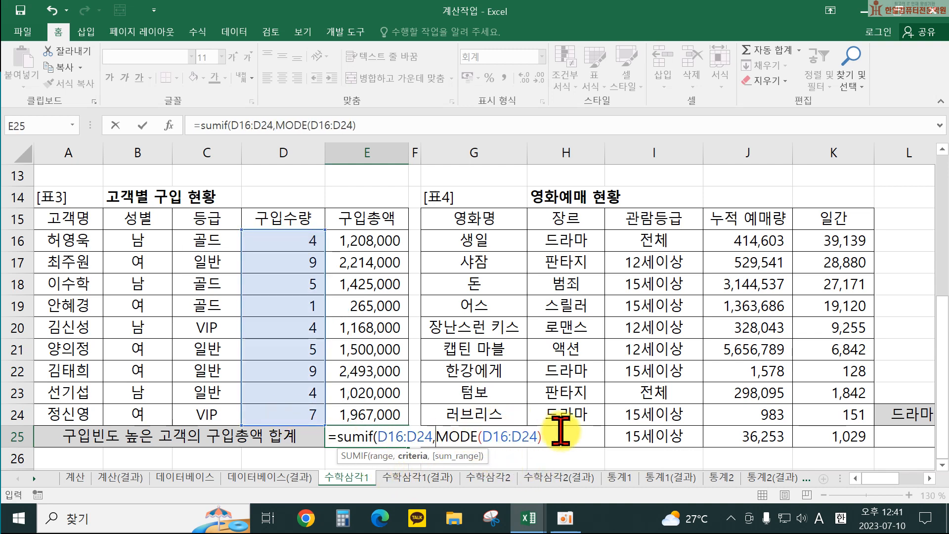
pyautogui.write(',')
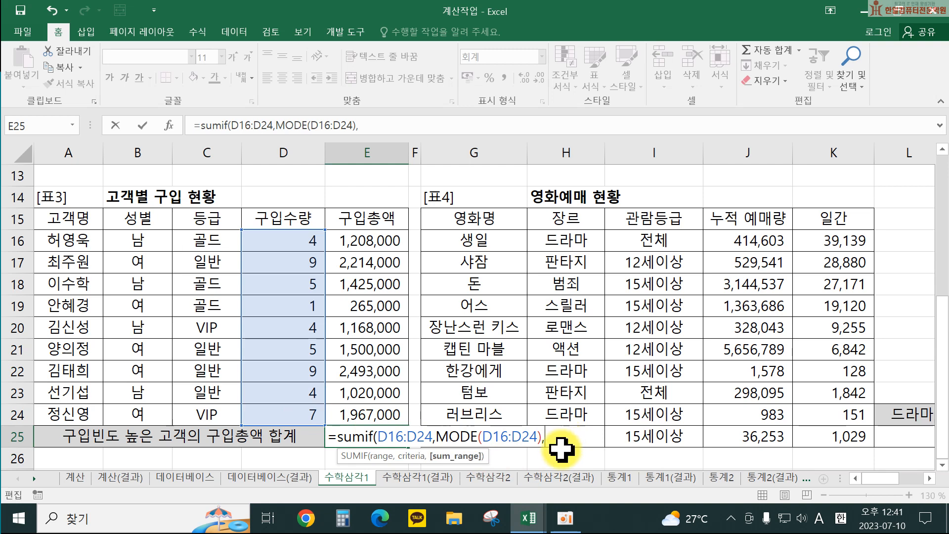
pyautogui.moveTo(348, 242); pyautogui.dragTo(366, 413)
pyautogui.press('Return')
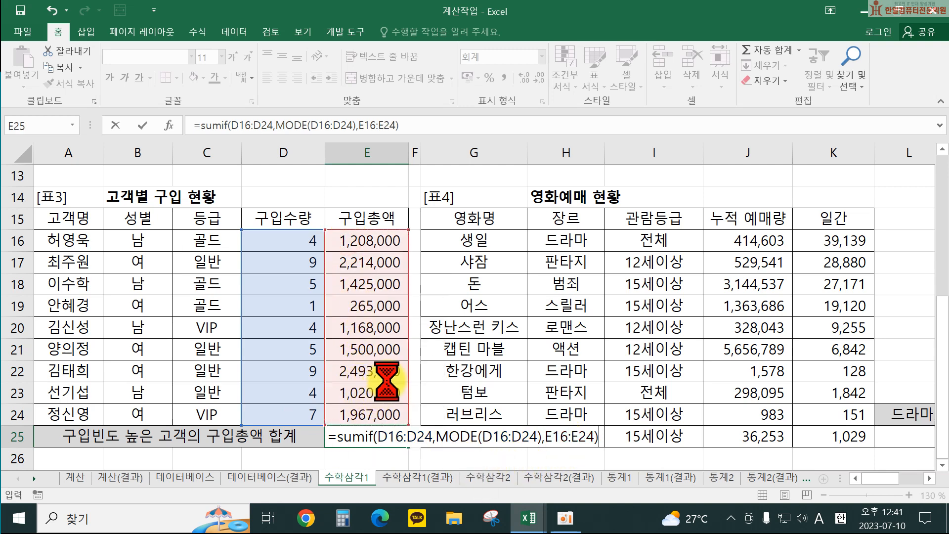
pyautogui.doubleClick(403, 440)
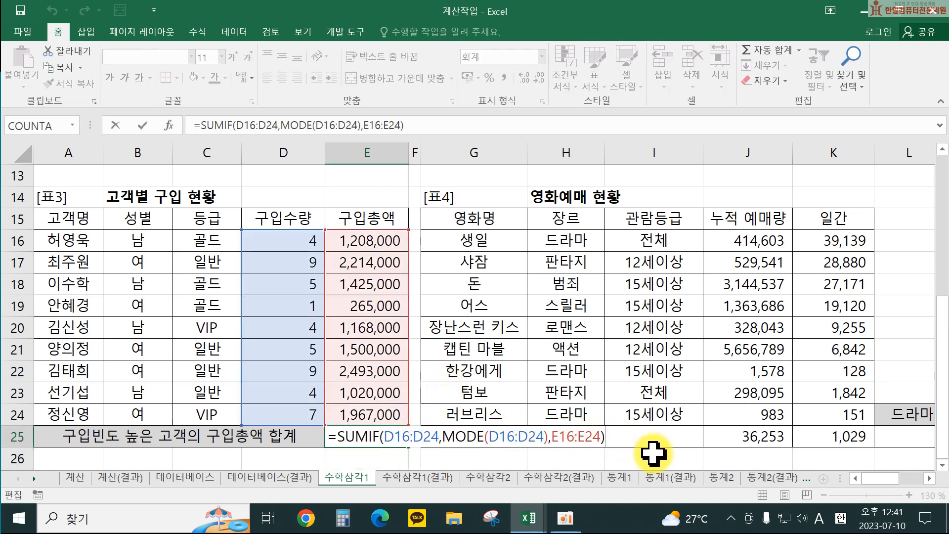
pyautogui.press('Return')
# Start a SUMIFS formula in the merged cell L25 with K16:K25 as the sum range
pyautogui.click(717, 387)
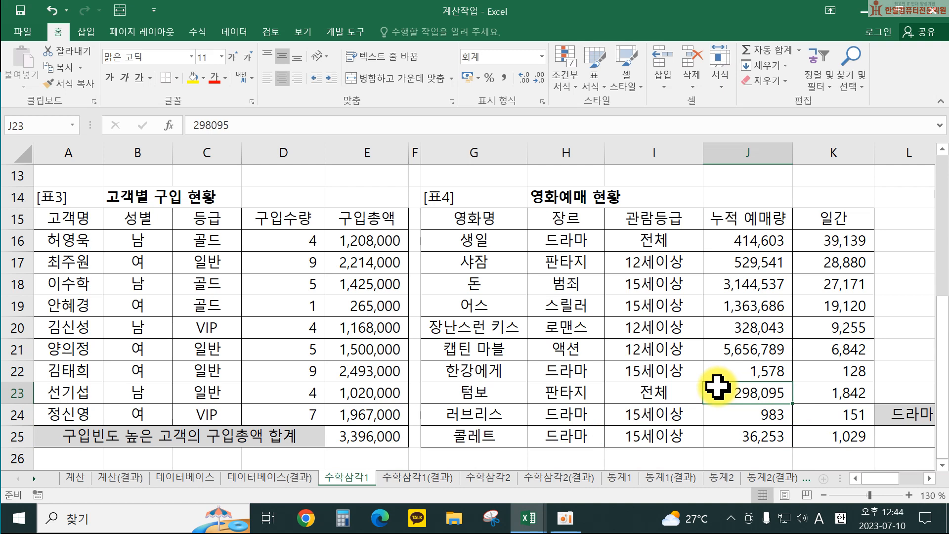
pyautogui.click(928, 477)
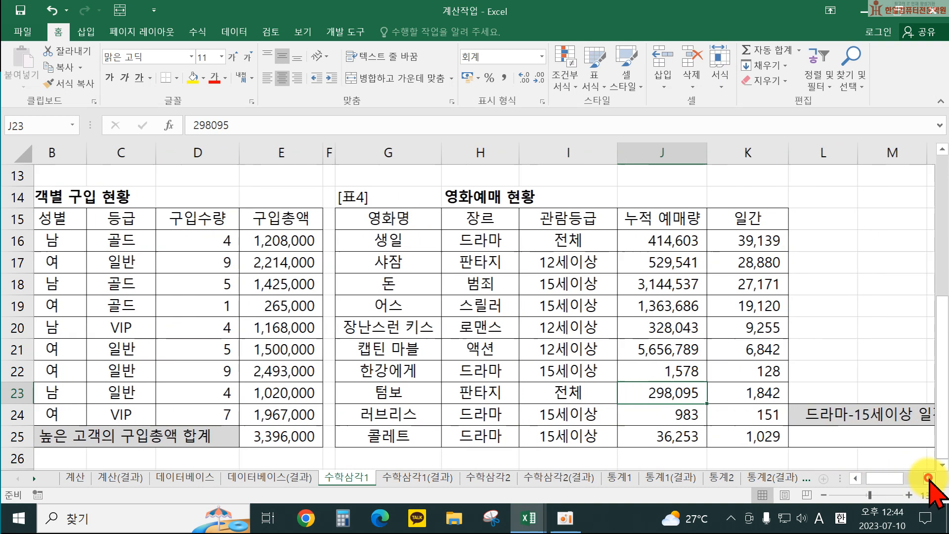
pyautogui.click(929, 478)
pyautogui.click(929, 478)
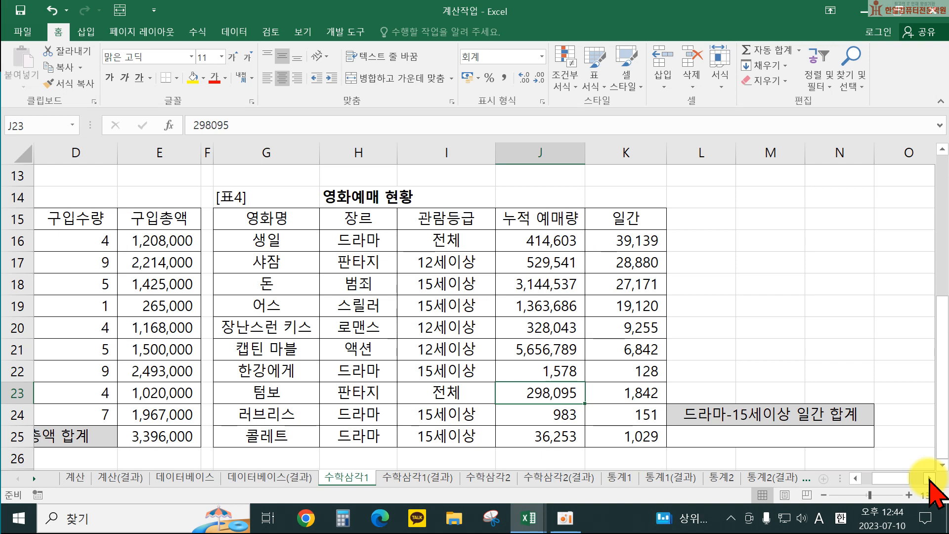
pyautogui.write('=')
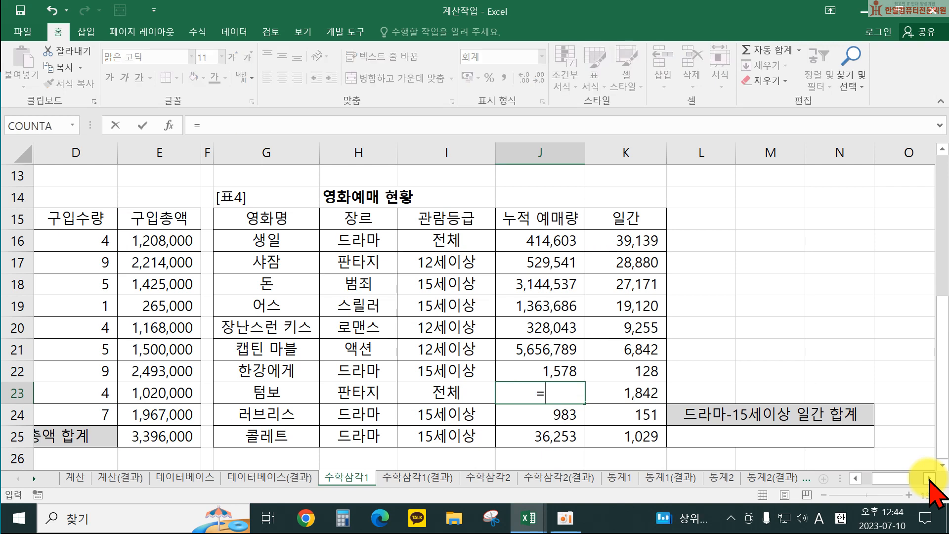
pyautogui.press('Escape')
pyautogui.click(839, 441)
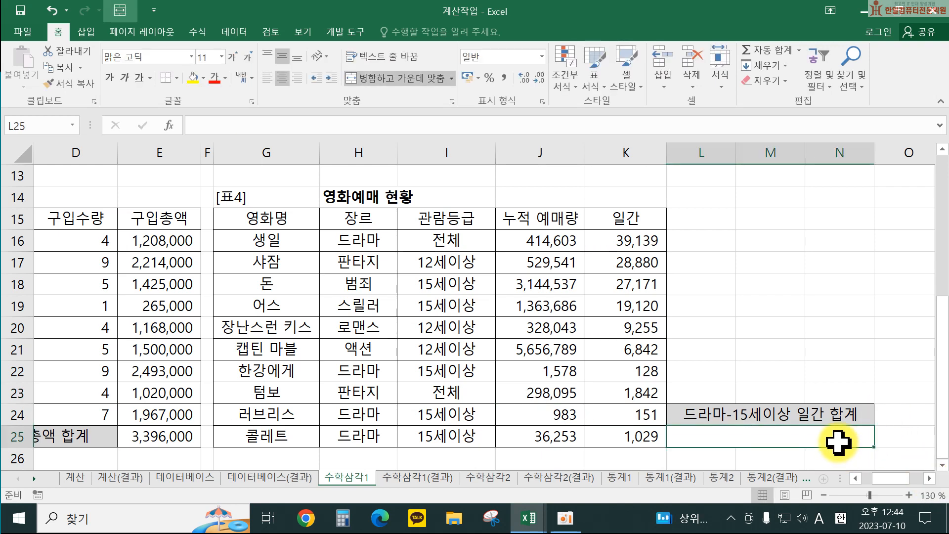
pyautogui.write('=sumif')
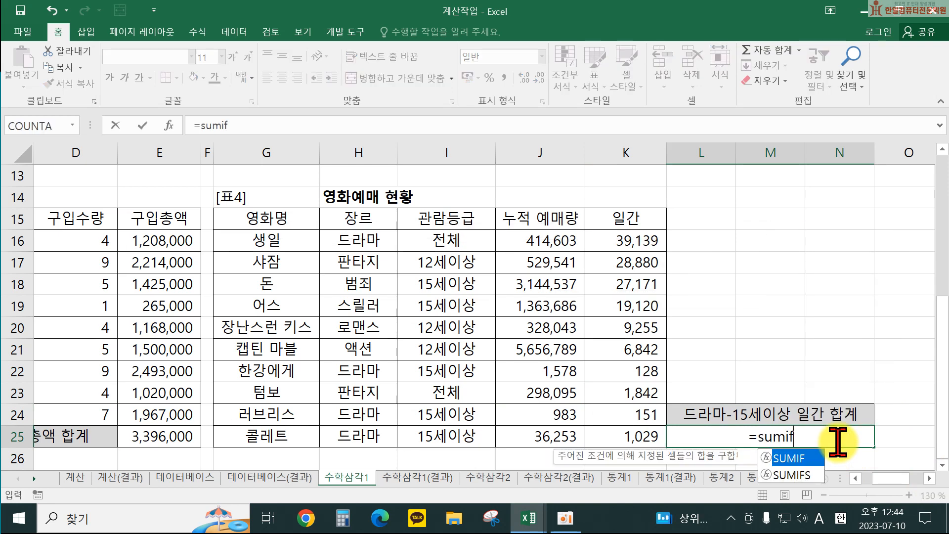
pyautogui.write('s(')
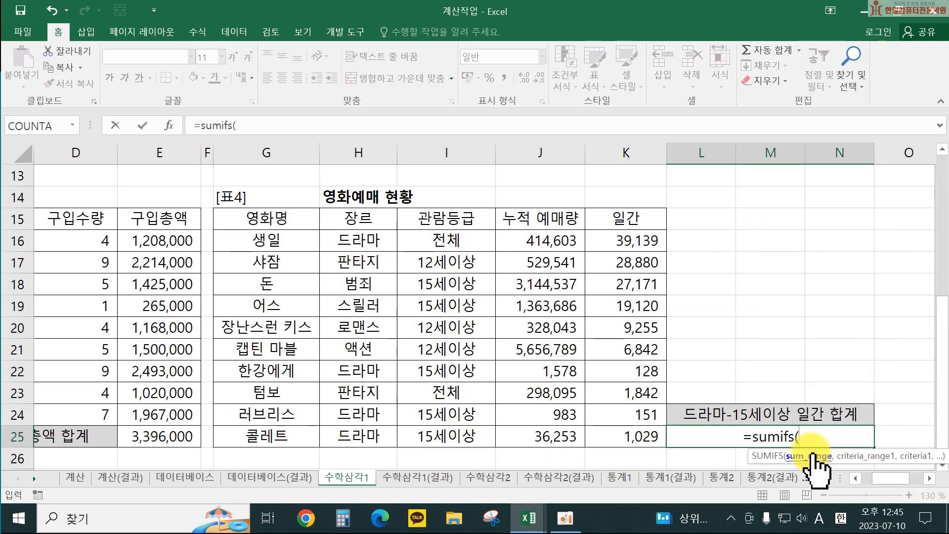
pyautogui.moveTo(603, 242); pyautogui.dragTo(613, 433)
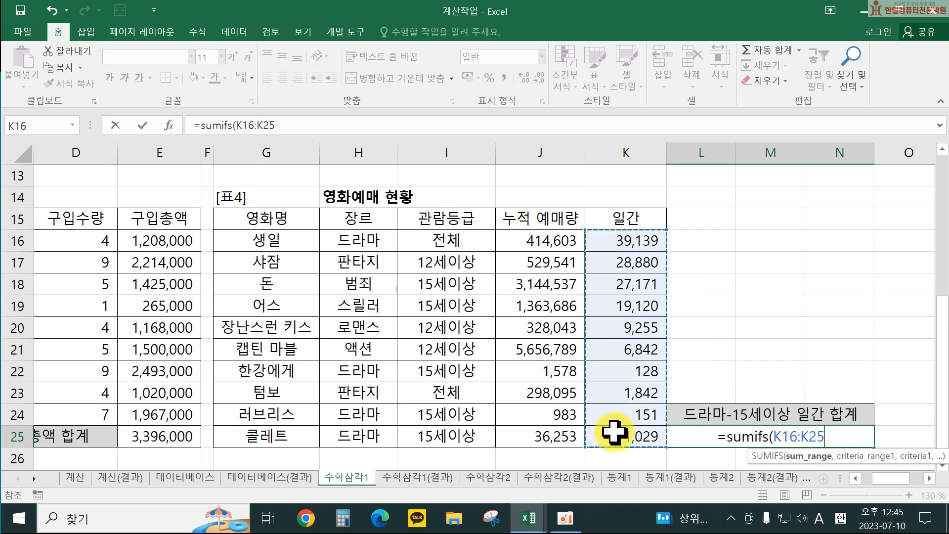
pyautogui.write(',')
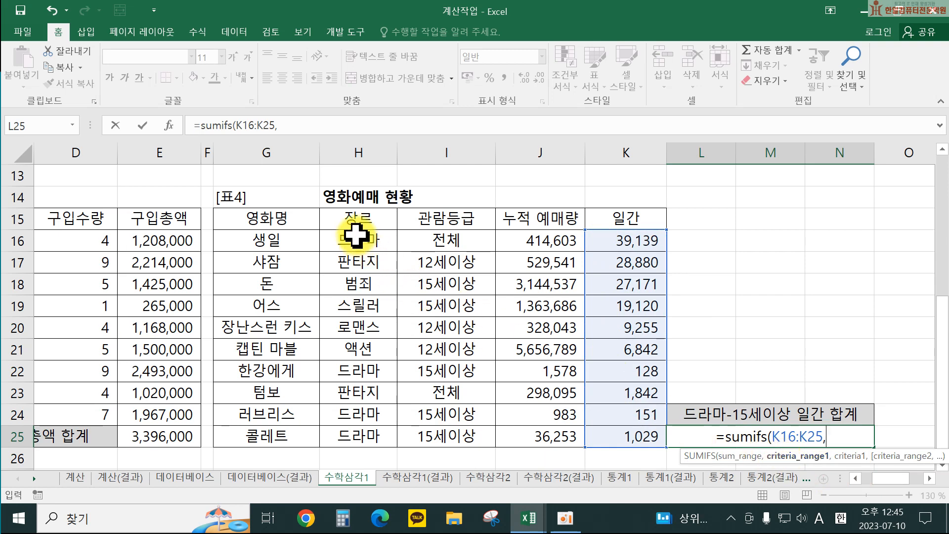
# Add the genre range H16:H25 with "드라마" as the first criteria pair of the SUMIFS formula
pyautogui.moveTo(356, 239); pyautogui.dragTo(364, 432)
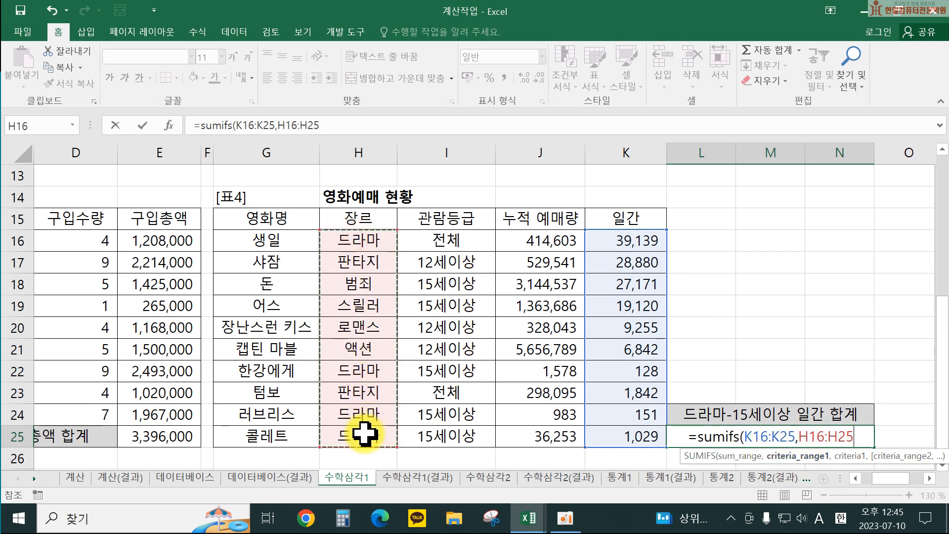
pyautogui.write(',"드라마"')
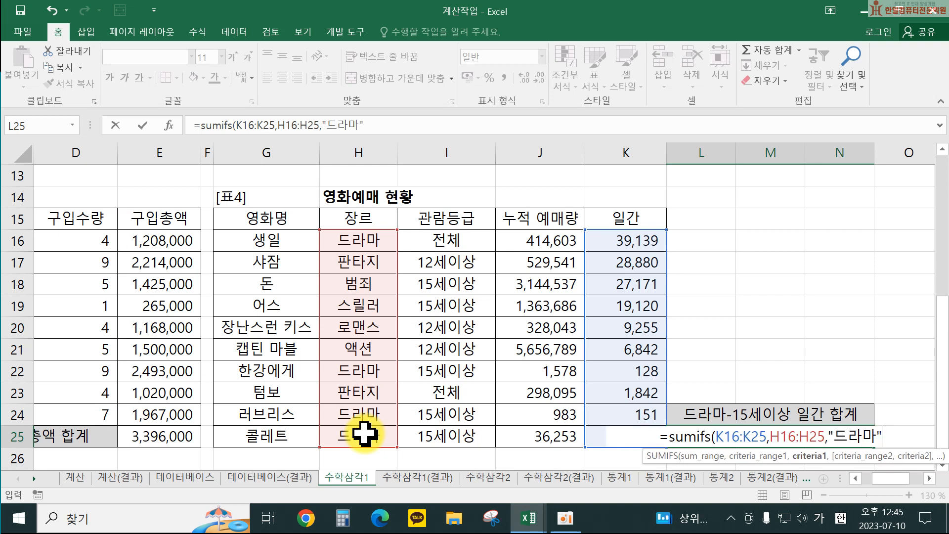
pyautogui.write(',')
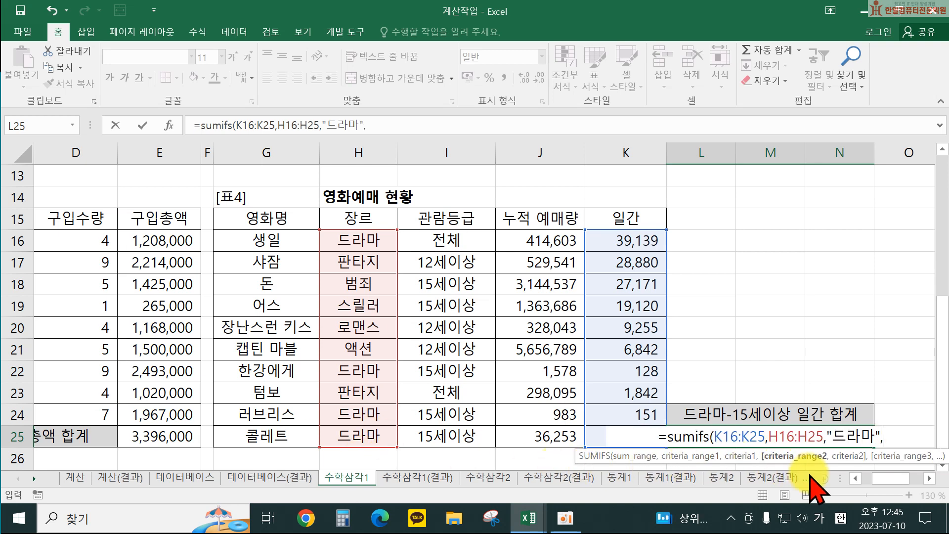
# Complete the SUMIFS formula in L25 with the rating range I16:I25 and "15세이상" as the second criteria pair
pyautogui.moveTo(432, 247); pyautogui.dragTo(430, 430)
pyautogui.moveTo(695, 528)
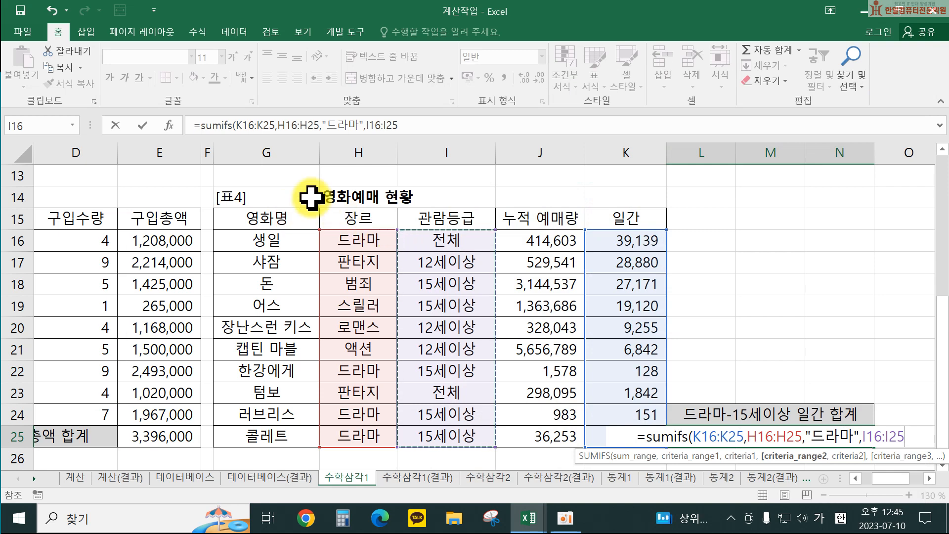
pyautogui.write(',"')
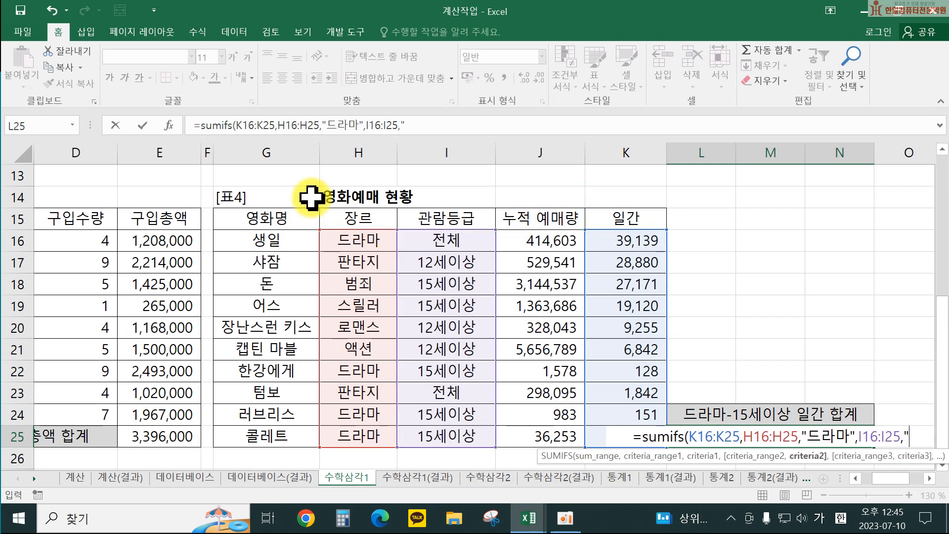
pyautogui.write('15세이상"')
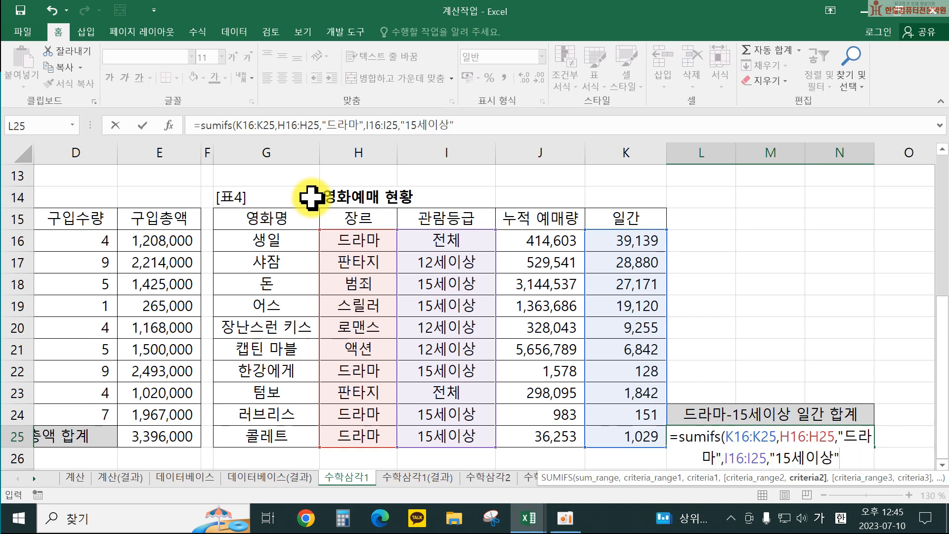
pyautogui.write(')')
pyautogui.press('Return')
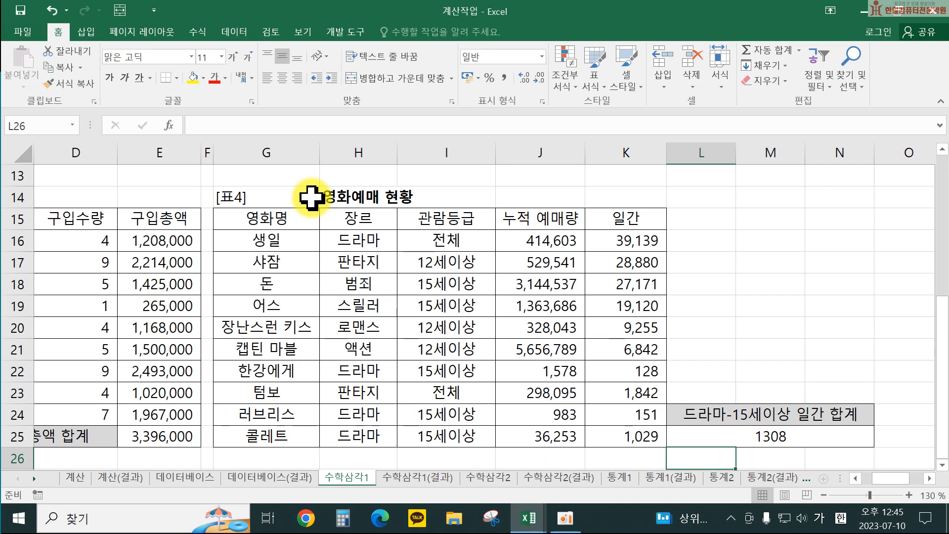
# Append the text "만운" to the result of the SUMIFS formula in L25 with the & operator
pyautogui.doubleClick(815, 435)
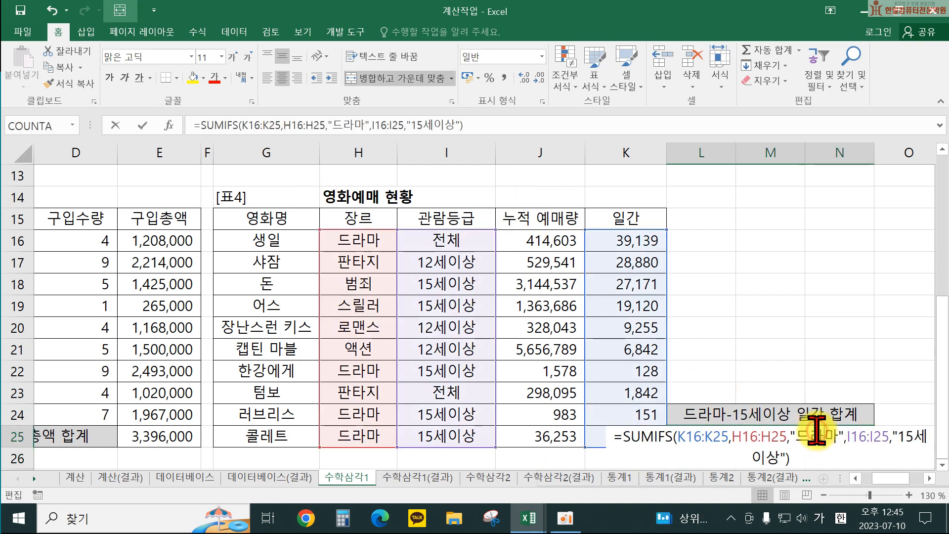
pyautogui.click(799, 459)
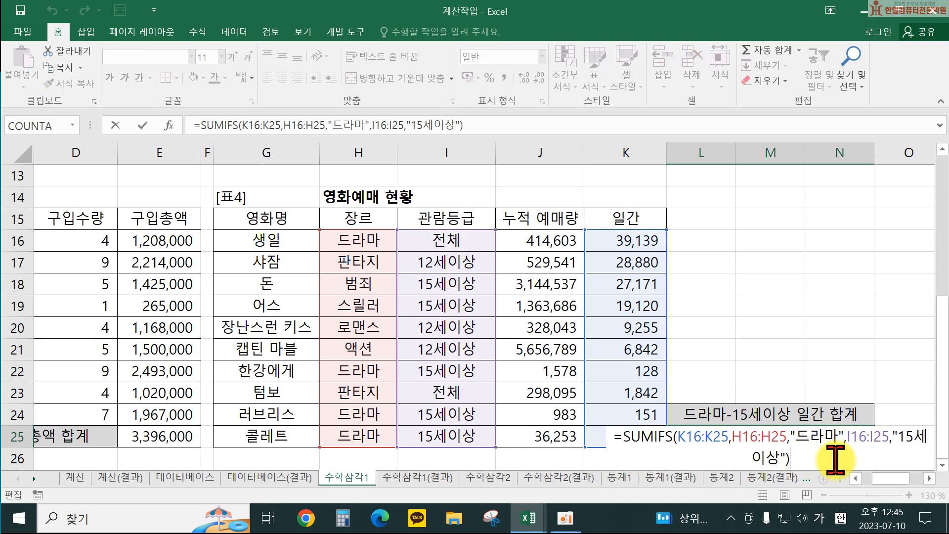
pyautogui.write('&"aksdn')
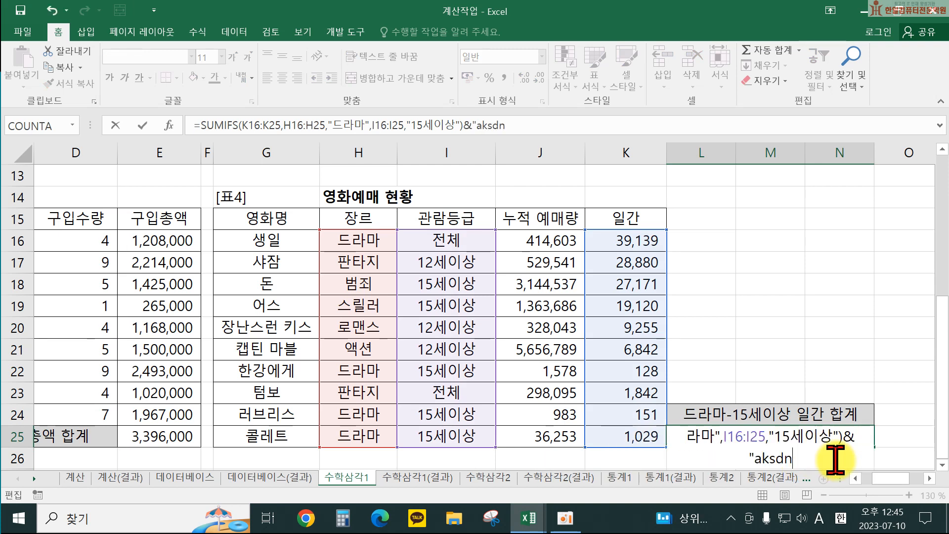
pyautogui.write('s"')
pyautogui.hotkey('shift', 'Return')
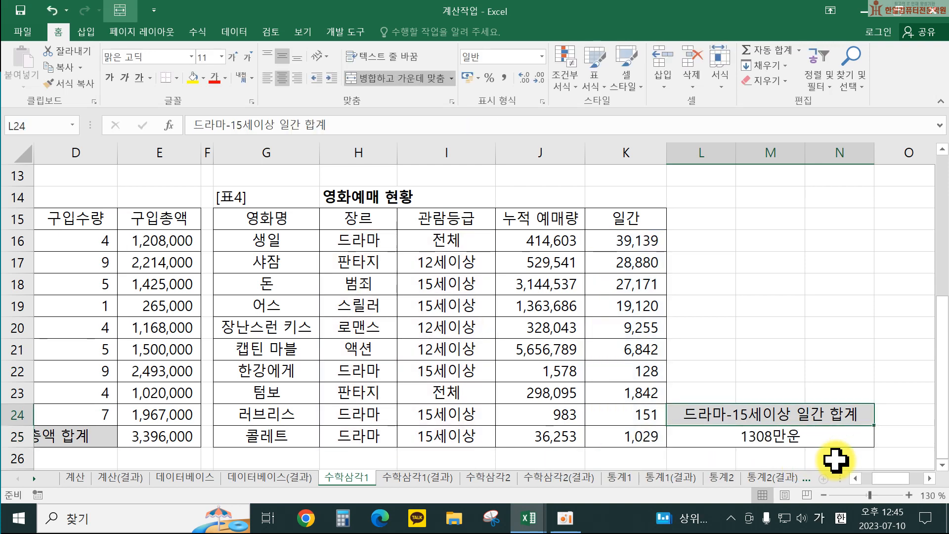
# Correct the text suffix of the SUMIFS formula in L25 to "만원"
pyautogui.doubleClick(826, 435)
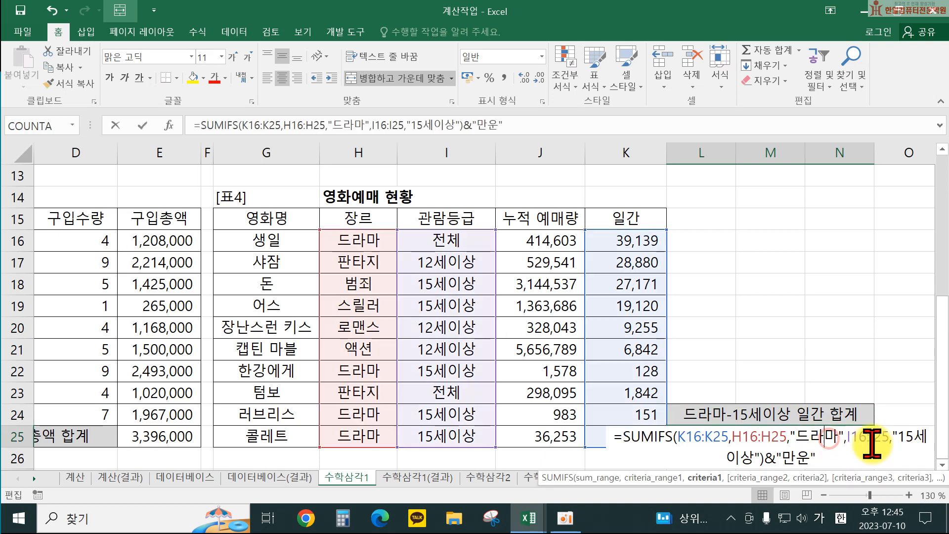
pyautogui.click(918, 449)
pyautogui.press('BackSpace')
pyautogui.press('BackSpace')
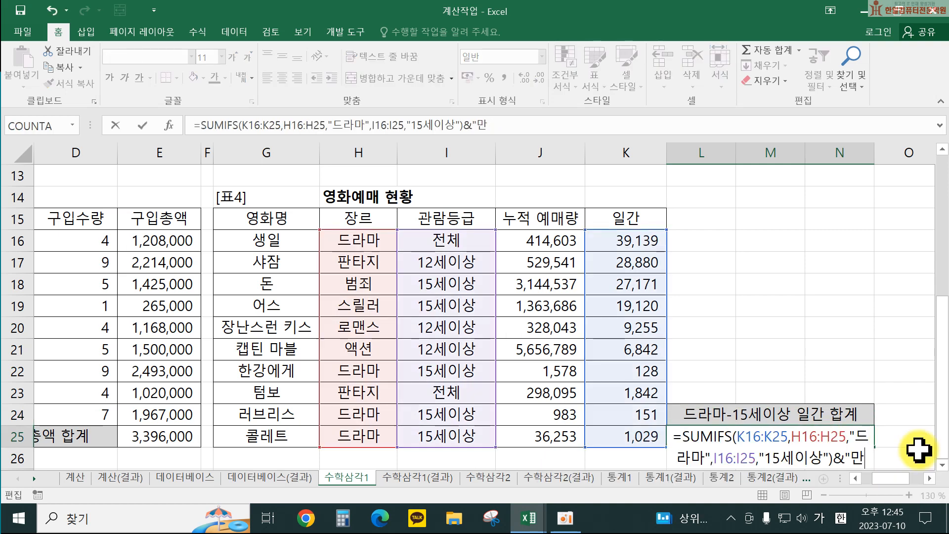
pyautogui.write('우s"')
pyautogui.press('Return')
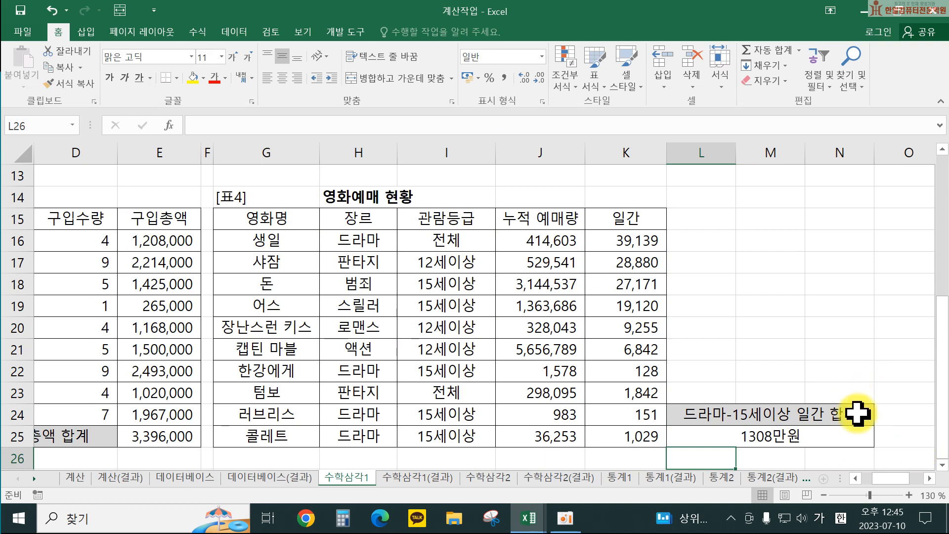
# Open the SUMIFS formula in L25 for editing at the end of its text suffix
pyautogui.hscroll(1, 914, 489)
pyautogui.click(745, 435)
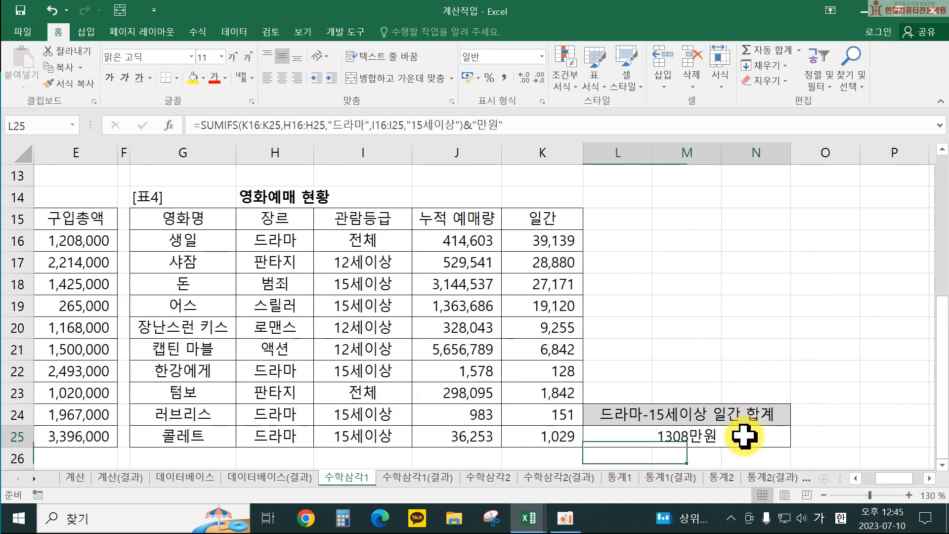
pyautogui.doubleClick(781, 439)
pyautogui.click(899, 435)
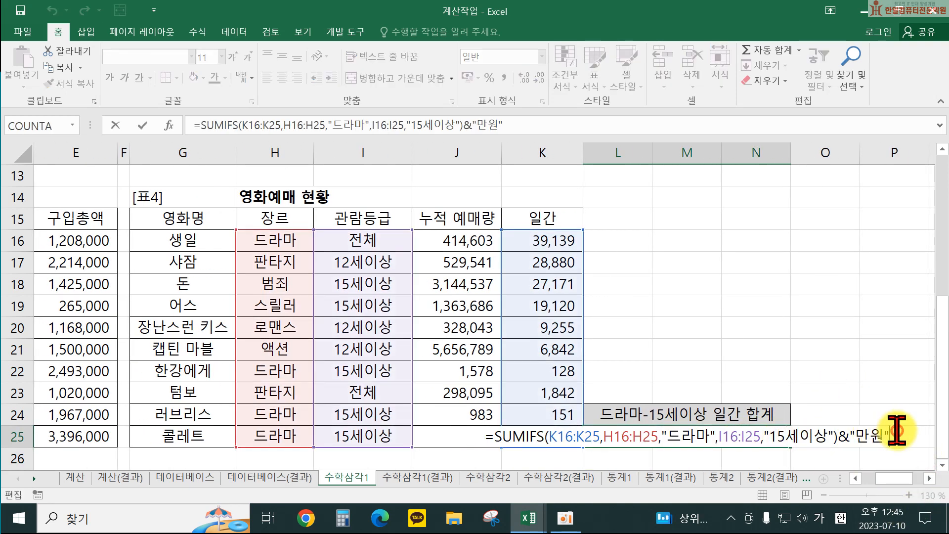